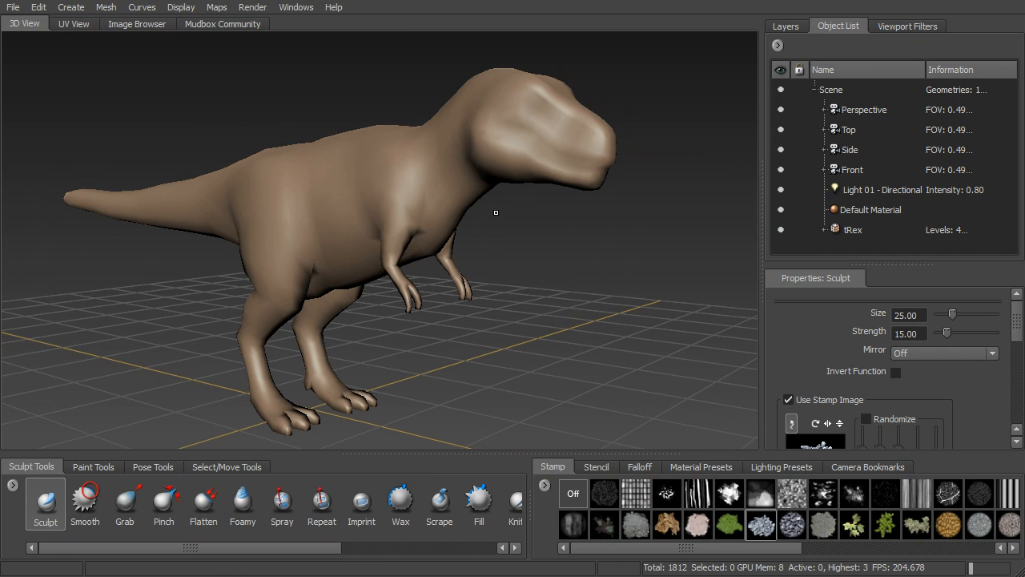
# Step through the T-Rex's higher subdivision levels and return to level 0.
pyautogui.press('pageup')
pyautogui.press('pageup')
pyautogui.press('pagedown')
pyautogui.press('pagedown')
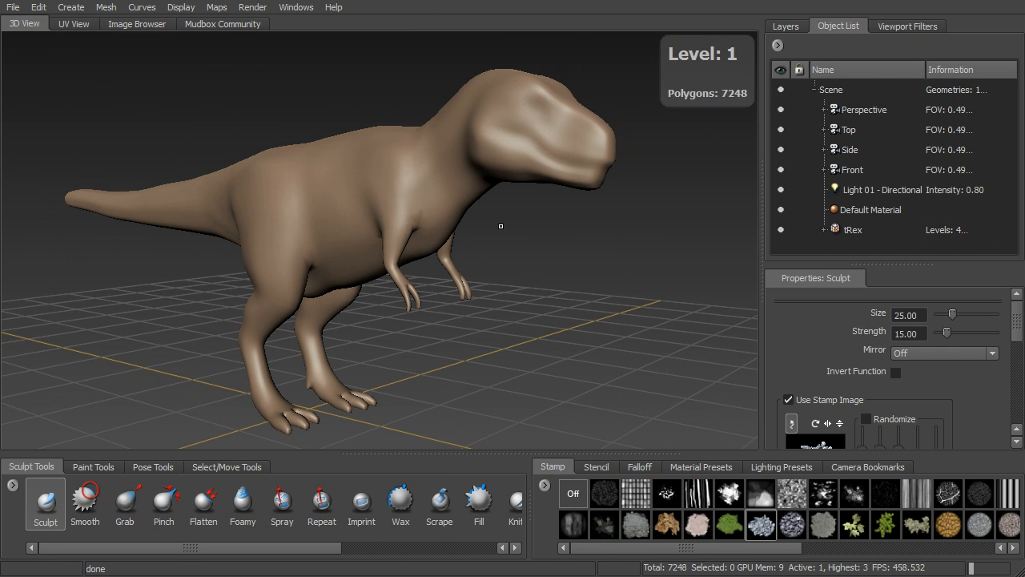
pyautogui.press('pagedown')
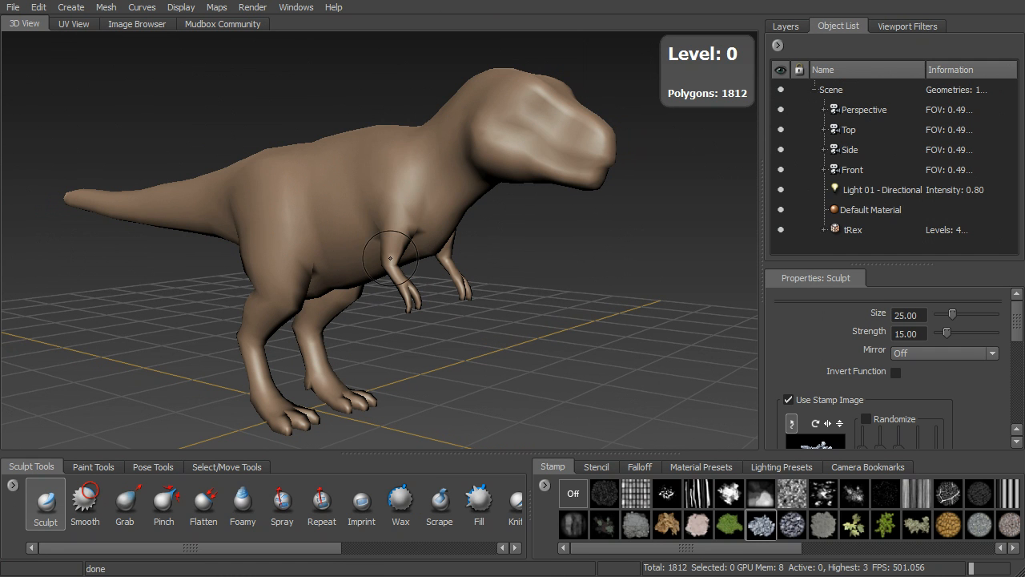
# Examine the low-resolution T-Rex's head, torso and legs from several angles and distances.
pyautogui.keyDown('alt'); pyautogui.moveTo(580, 164); pyautogui.dragTo(530, 238); pyautogui.keyUp('alt')
pyautogui.scroll(5, 533, 233)
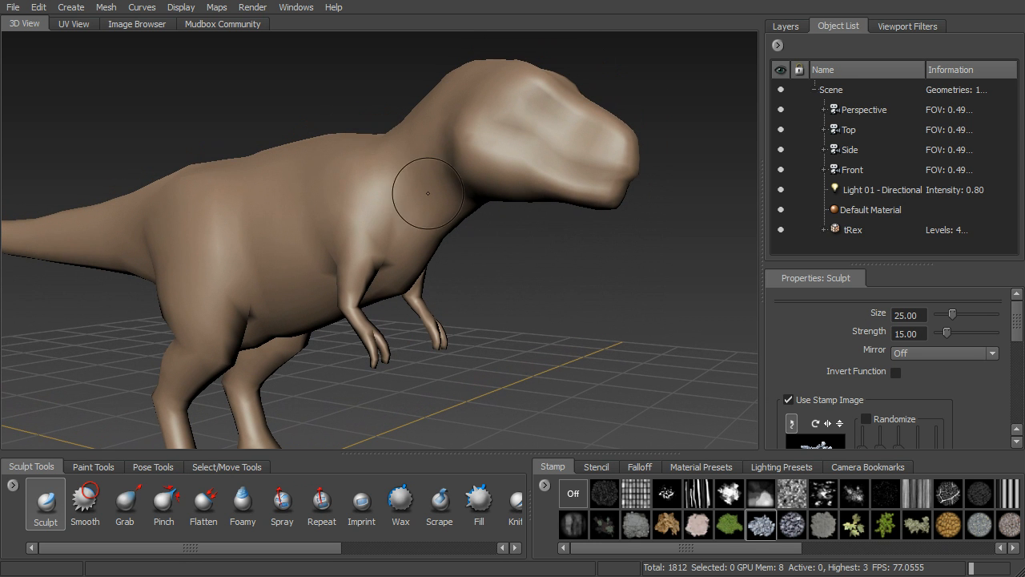
pyautogui.keyDown('alt'); pyautogui.moveTo(470, 244); pyautogui.dragTo(499, 248); pyautogui.keyUp('alt')
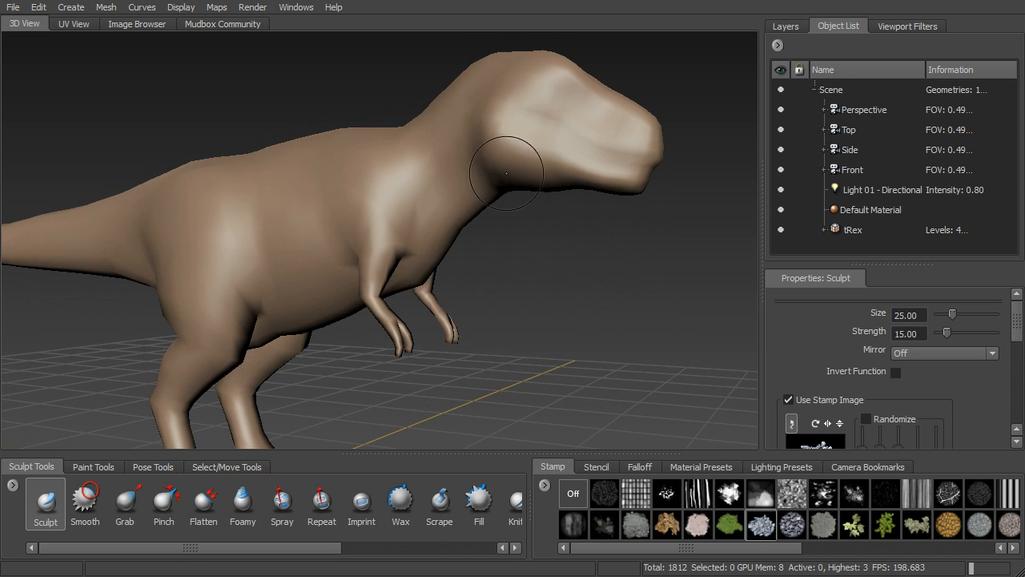
pyautogui.keyDown('alt'); pyautogui.moveTo(505, 109); pyautogui.dragTo(549, 171); pyautogui.keyUp('alt')
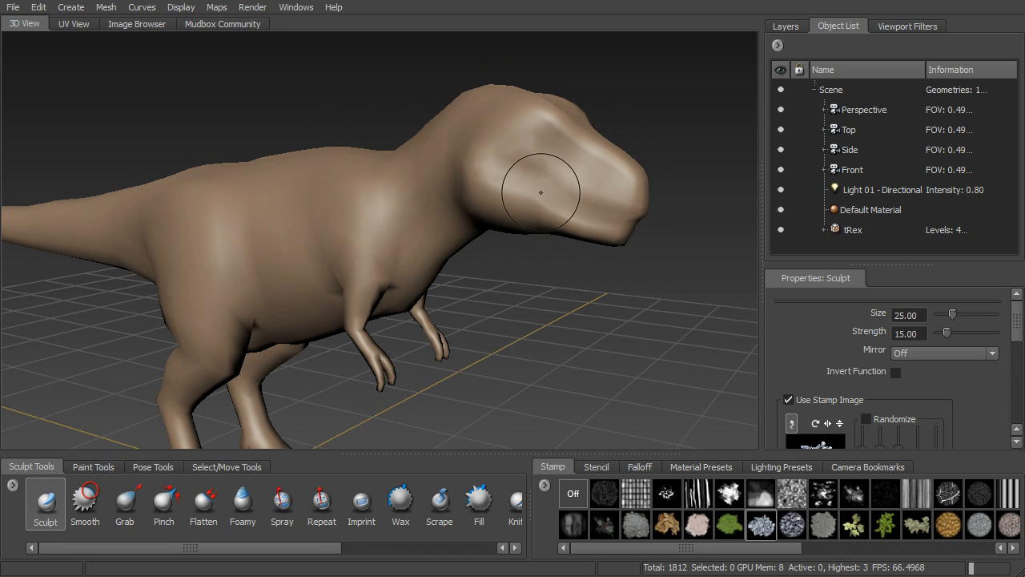
pyautogui.keyDown('alt'); pyautogui.moveTo(511, 250); pyautogui.dragTo(484, 163); pyautogui.keyUp('alt')
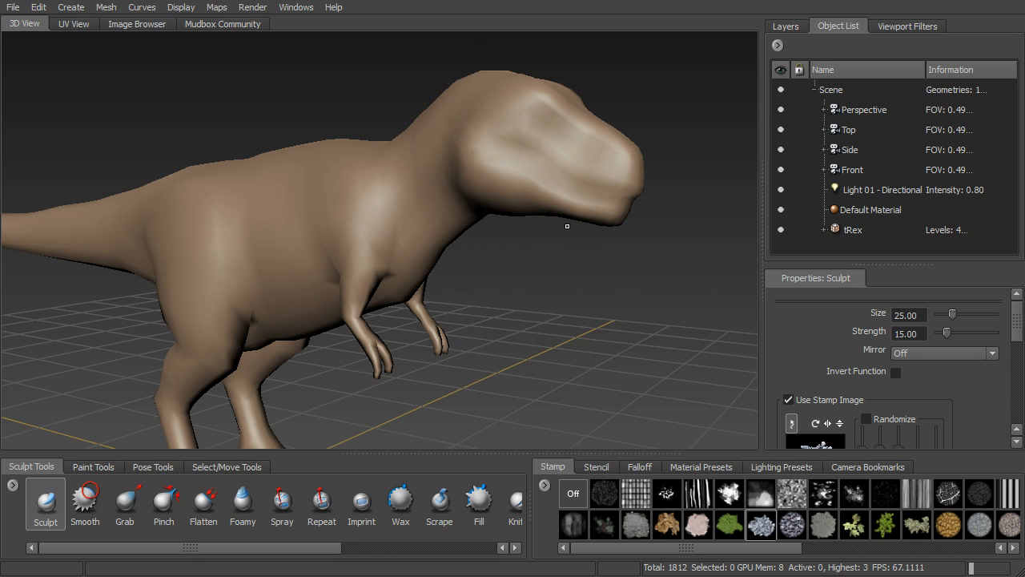
pyautogui.keyDown('alt'); pyautogui.moveTo(533, 285); pyautogui.dragTo(514, 271, button='right'); pyautogui.keyUp('alt')
pyautogui.keyDown('alt'); pyautogui.moveTo(522, 265); pyautogui.dragTo(543, 251, button='middle'); pyautogui.keyUp('alt')
pyautogui.moveTo(563, 248)
pyautogui.keyDown('alt'); pyautogui.mouseDown()
pyautogui.moveTo(561, 172)
pyautogui.moveTo(540, 213)
pyautogui.mouseUp(); pyautogui.keyUp('alt')
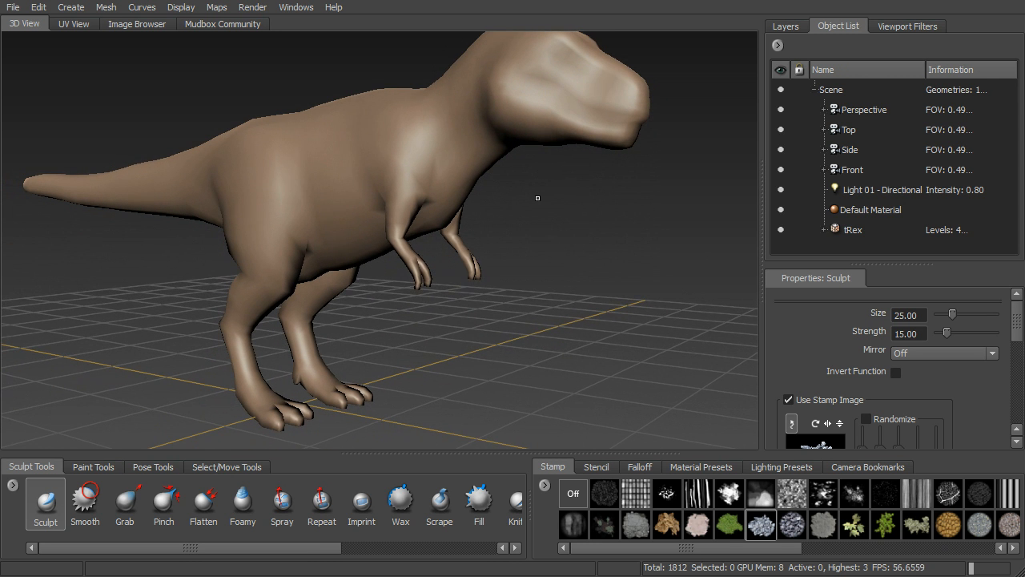
pyautogui.keyDown('alt'); pyautogui.moveTo(540, 213); pyautogui.dragTo(514, 237, button='middle'); pyautogui.keyUp('alt')
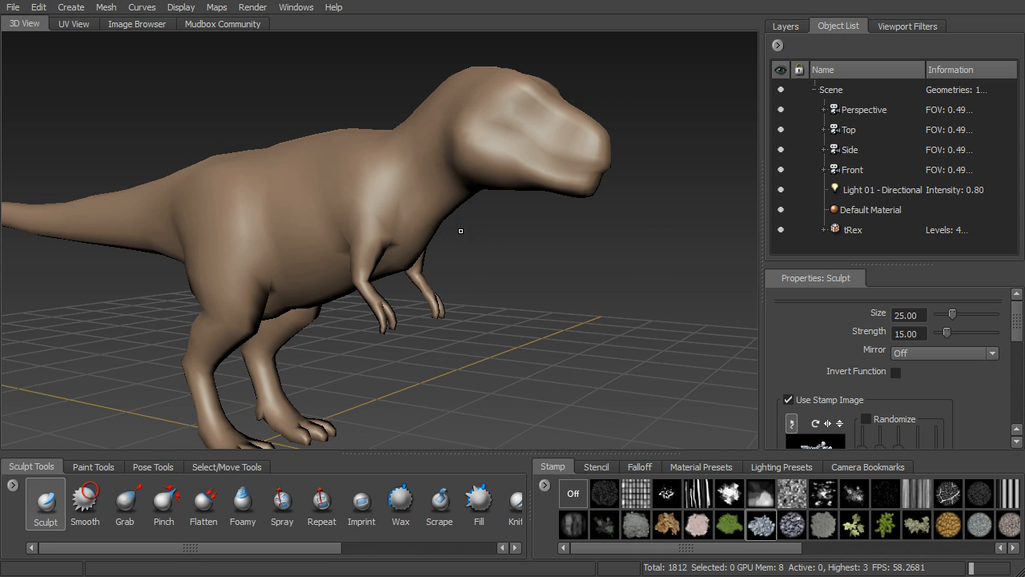
pyautogui.keyDown('alt'); pyautogui.moveTo(470, 233); pyautogui.dragTo(479, 235); pyautogui.keyUp('alt')
# Choose the Grab sculpting brush and raise its size to 35.20.
pyautogui.click(127, 505)
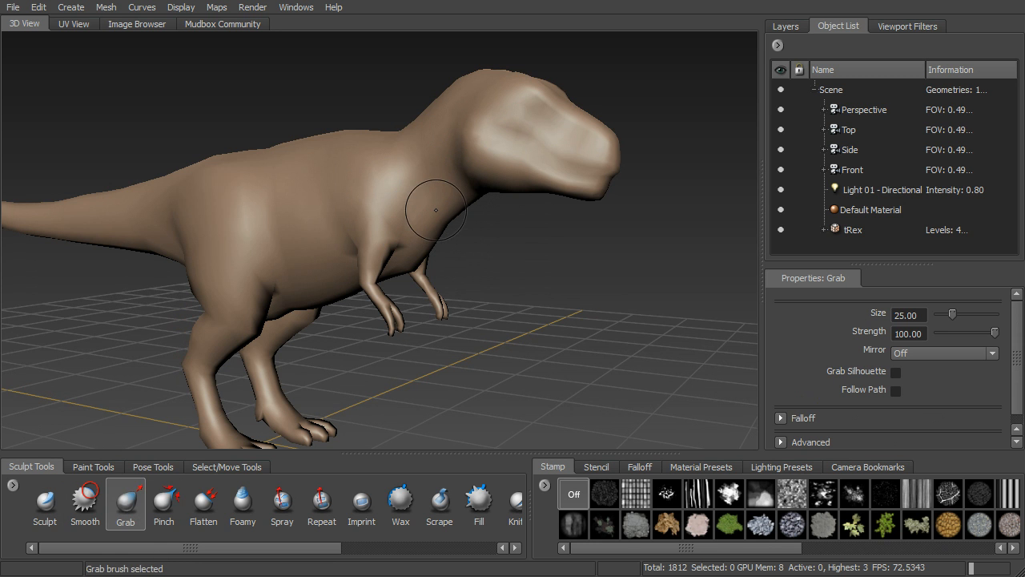
pyautogui.keyDown('alt'); pyautogui.moveTo(483, 242); pyautogui.dragTo(476, 242); pyautogui.keyUp('alt')
pyautogui.keyDown('alt'); pyautogui.moveTo(476, 243); pyautogui.dragTo(489, 302, button='middle'); pyautogui.keyUp('alt')
pyautogui.keyDown('alt'); pyautogui.moveTo(489, 302); pyautogui.dragTo(506, 303, button='right'); pyautogui.keyUp('alt')
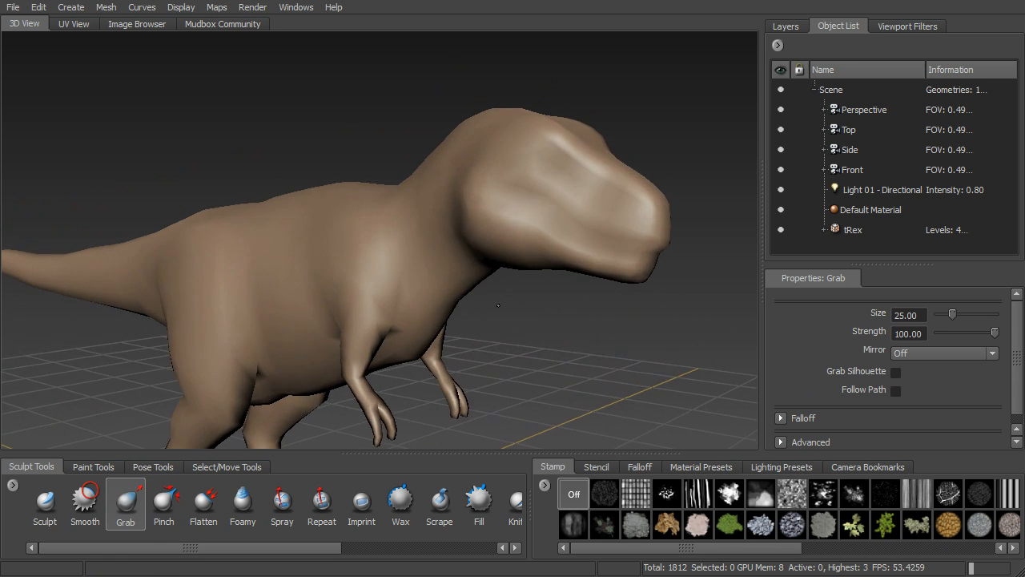
pyautogui.keyDown('alt'); pyautogui.moveTo(505, 303); pyautogui.dragTo(513, 302); pyautogui.keyUp('alt')
pyautogui.keyDown('alt'); pyautogui.moveTo(513, 303); pyautogui.dragTo(478, 263, button='middle'); pyautogui.keyUp('alt')
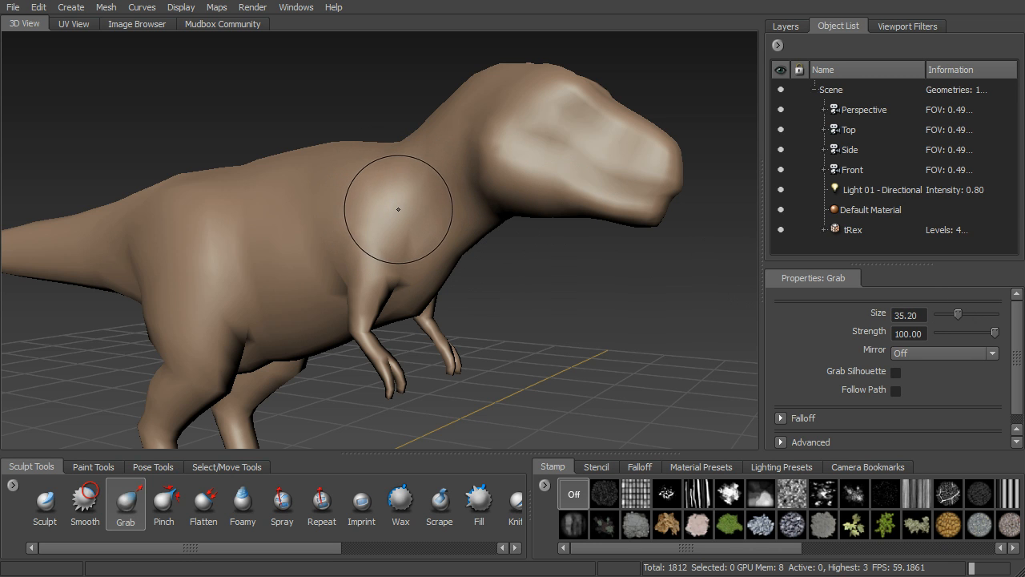
# Adjust the Grab brush over the T-Rex's shoulder to size 38.82 and strength 25.53.
pyautogui.moveTo(401, 213)
pyautogui.mouseDown()
pyautogui.moveTo(430, 213)
pyautogui.moveTo(374, 213)
pyautogui.moveTo(449, 213)
pyautogui.moveTo(386, 209)
pyautogui.moveTo(431, 195)
pyautogui.mouseUp()
pyautogui.moveTo(428, 235)
pyautogui.mouseDown()
pyautogui.moveTo(394, 211)
pyautogui.moveTo(417, 229)
pyautogui.moveTo(391, 229)
pyautogui.mouseUp()
pyautogui.moveTo(332, 196)
pyautogui.mouseDown()
pyautogui.moveTo(322, 195)
pyautogui.moveTo(348, 196)
pyautogui.moveTo(313, 195)
pyautogui.moveTo(353, 195)
pyautogui.moveTo(342, 196)
pyautogui.mouseUp()
pyautogui.moveTo(350, 244)
pyautogui.mouseDown()
pyautogui.moveTo(366, 243)
pyautogui.moveTo(321, 243)
pyautogui.moveTo(354, 244)
pyautogui.mouseUp()
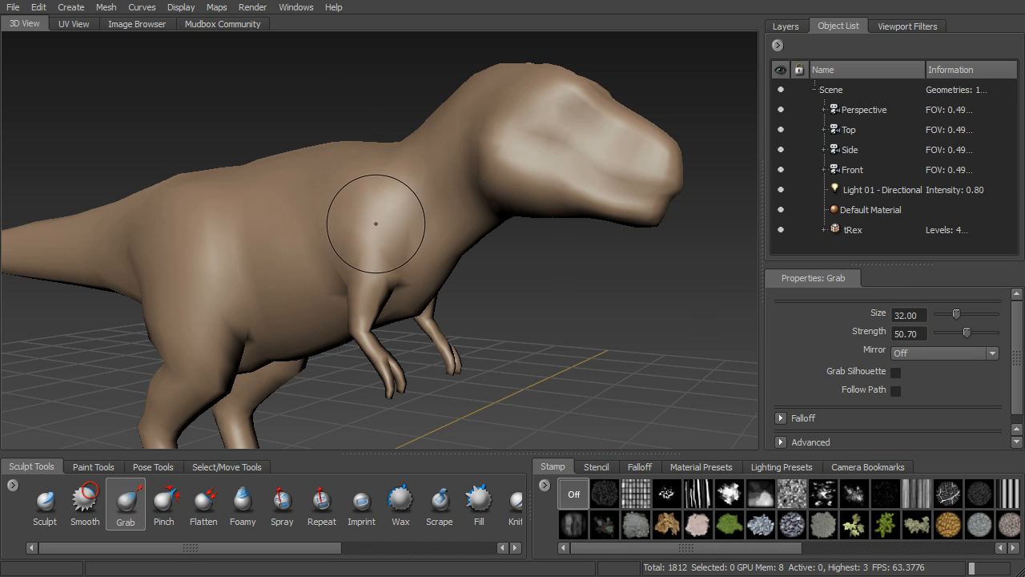
pyautogui.moveTo(373, 119); pyautogui.dragTo(373, 165)
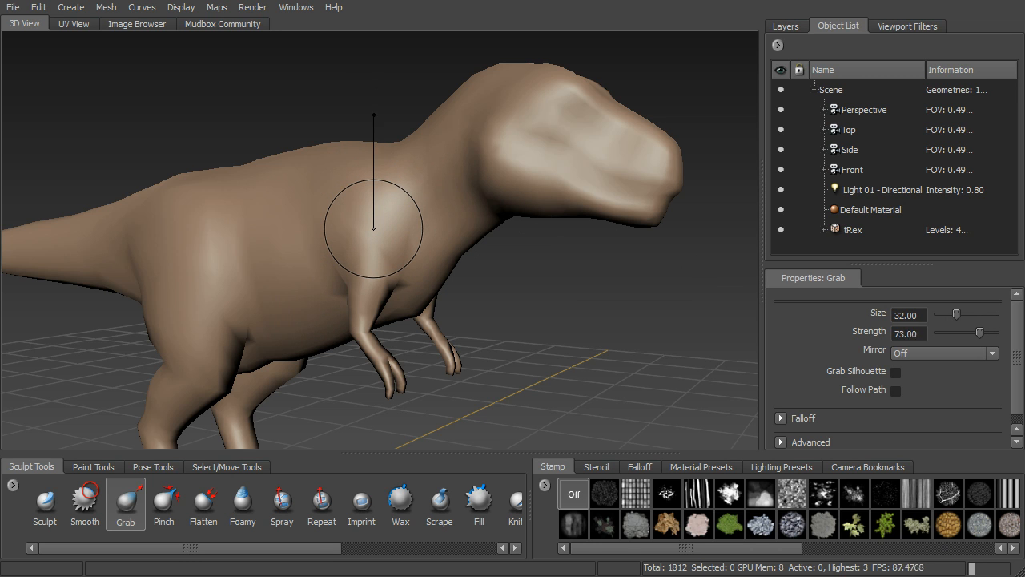
pyautogui.moveTo(379, 202)
pyautogui.mouseDown()
pyautogui.moveTo(374, 240)
pyautogui.moveTo(392, 231)
pyautogui.mouseUp()
# Face the T-Rex from the front and set the Grab brush to mirror across the X axis.
pyautogui.moveTo(459, 239)
pyautogui.keyDown('alt'); pyautogui.mouseDown()
pyautogui.moveTo(413, 252)
pyautogui.moveTo(518, 227)
pyautogui.moveTo(501, 240)
pyautogui.moveTo(564, 206)
pyautogui.mouseUp(); pyautogui.keyUp('alt')
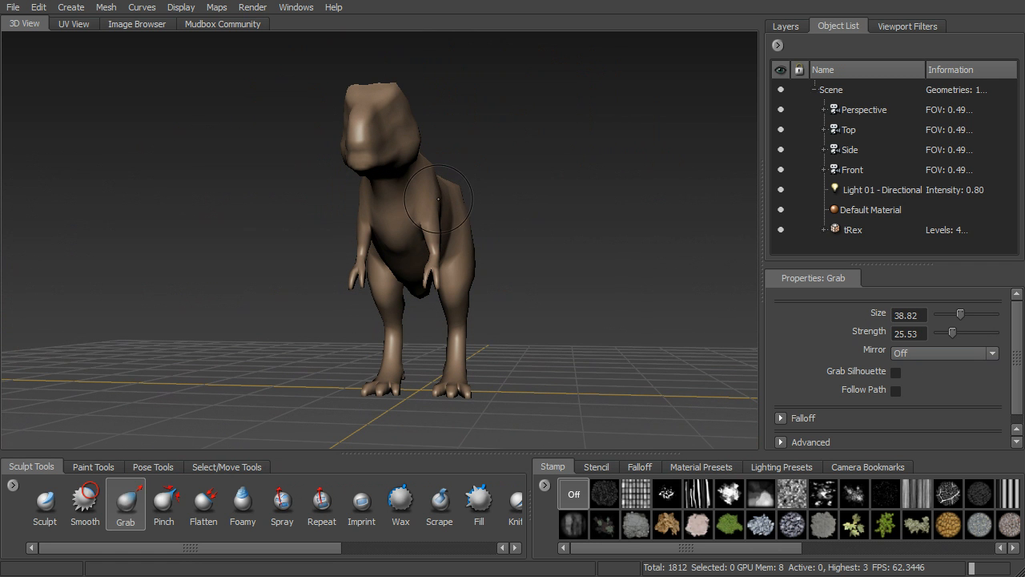
pyautogui.keyDown('alt'); pyautogui.moveTo(518, 187); pyautogui.dragTo(435, 190); pyautogui.keyUp('alt')
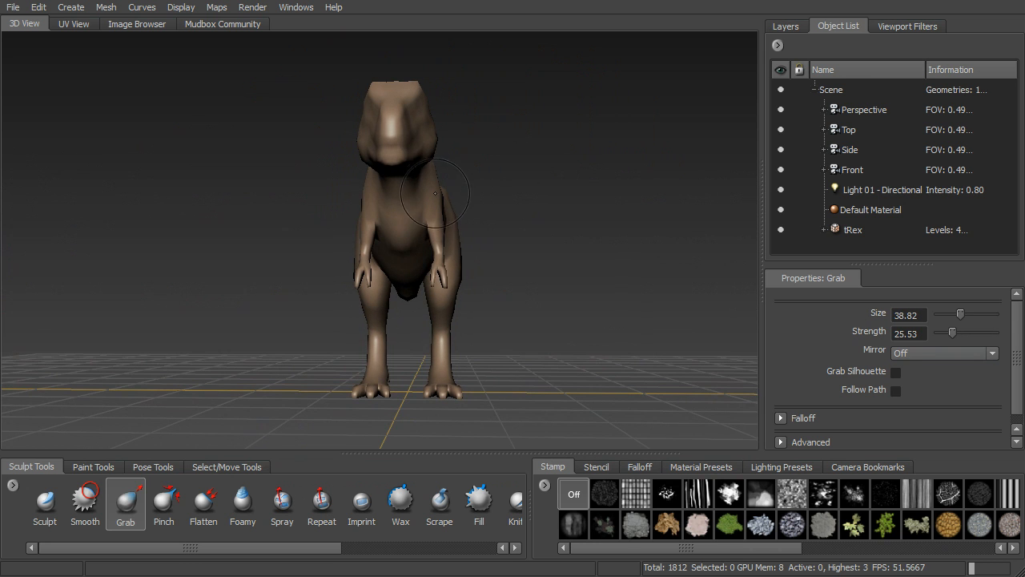
pyautogui.click(917, 352)
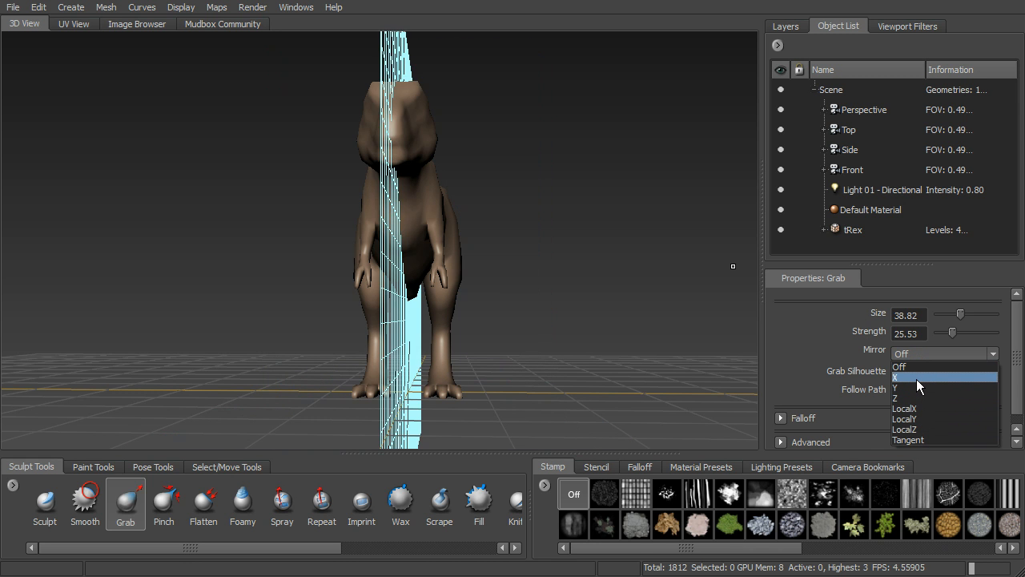
pyautogui.click(916, 378)
# Examine the T-Rex's front and flank from several angles and look over the remaining Grab brush properties.
pyautogui.moveTo(520, 190)
pyautogui.keyDown('alt'); pyautogui.mouseDown()
pyautogui.moveTo(433, 208)
pyautogui.moveTo(435, 373)
pyautogui.mouseUp(); pyautogui.keyUp('alt')
pyautogui.keyDown('alt'); pyautogui.moveTo(392, 113); pyautogui.dragTo(572, 213); pyautogui.keyUp('alt')
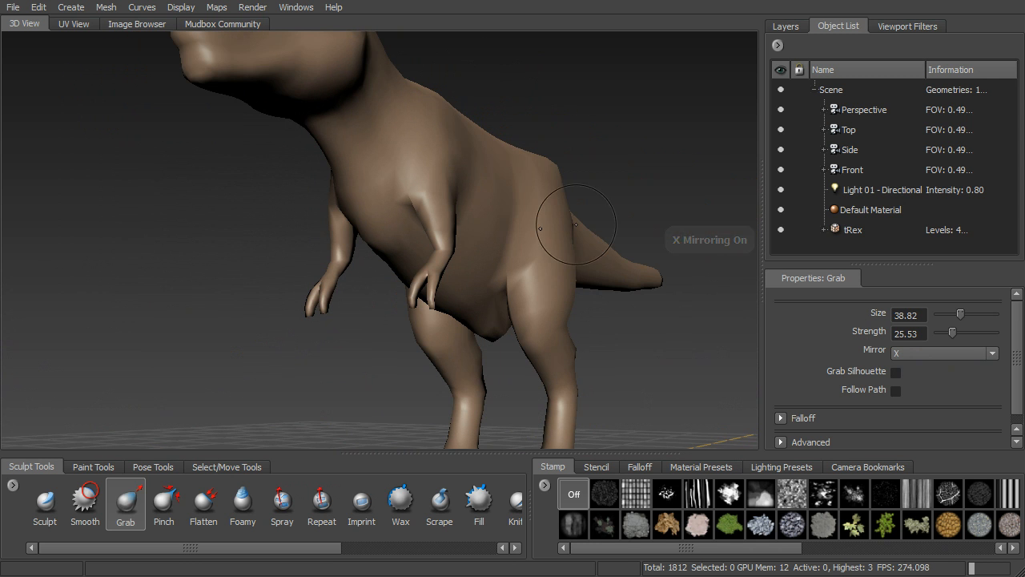
pyautogui.moveTo(598, 175)
pyautogui.keyDown('alt'); pyautogui.mouseDown()
pyautogui.moveTo(513, 218)
pyautogui.moveTo(536, 240)
pyautogui.moveTo(456, 245)
pyautogui.moveTo(509, 280)
pyautogui.mouseUp(); pyautogui.keyUp('alt')
pyautogui.keyDown('alt'); pyautogui.moveTo(589, 318); pyautogui.dragTo(532, 245); pyautogui.keyUp('alt')
pyautogui.keyDown('alt'); pyautogui.moveTo(532, 245); pyautogui.dragTo(476, 280, button='right'); pyautogui.keyUp('alt')
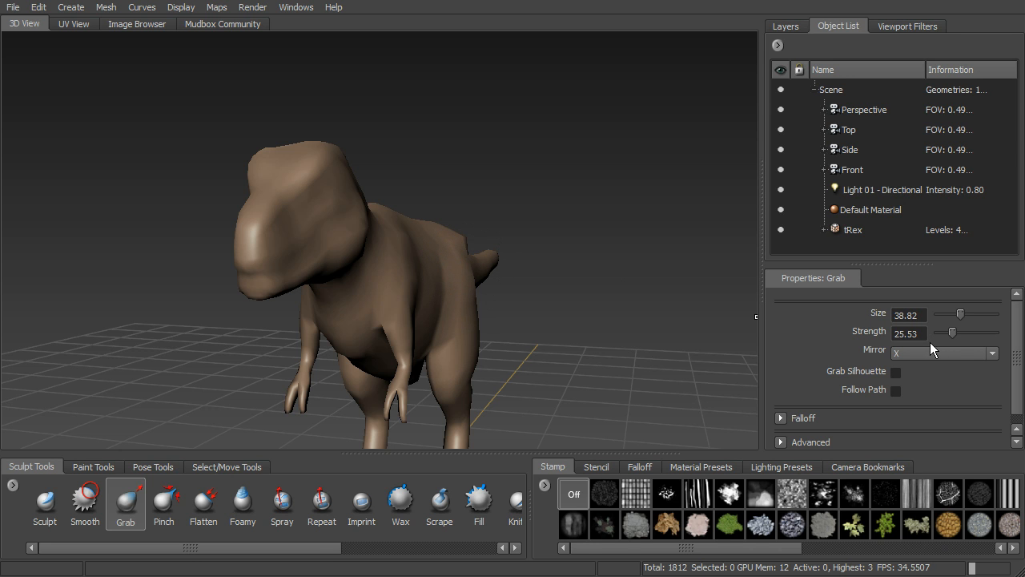
pyautogui.moveTo(1016, 351); pyautogui.dragTo(1017, 361)
pyautogui.keyDown('alt'); pyautogui.moveTo(721, 320); pyautogui.dragTo(758, 329); pyautogui.keyUp('alt')
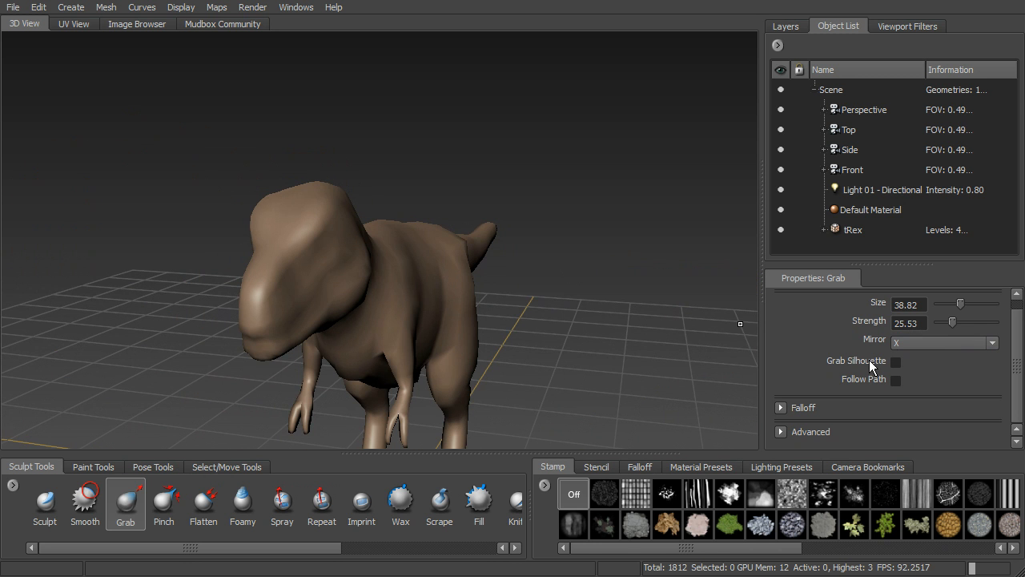
pyautogui.keyDown('alt'); pyautogui.moveTo(529, 318); pyautogui.dragTo(513, 274); pyautogui.keyUp('alt')
pyautogui.keyDown('alt'); pyautogui.moveTo(513, 274); pyautogui.dragTo(473, 325, button='right'); pyautogui.keyUp('alt')
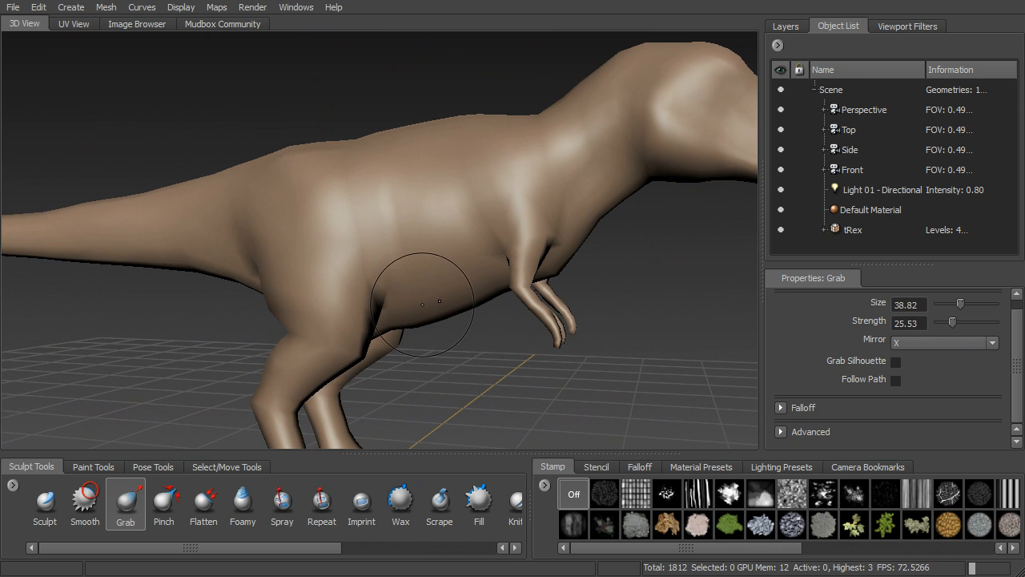
pyautogui.keyDown('alt'); pyautogui.moveTo(465, 314); pyautogui.dragTo(464, 328); pyautogui.keyUp('alt')
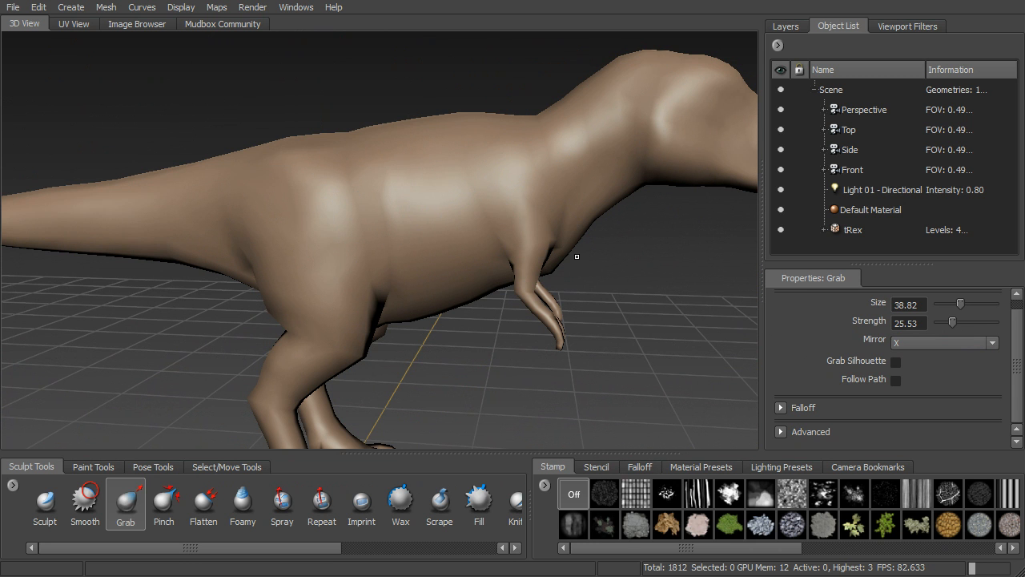
pyautogui.keyDown('alt'); pyautogui.moveTo(452, 329); pyautogui.dragTo(462, 268); pyautogui.keyUp('alt')
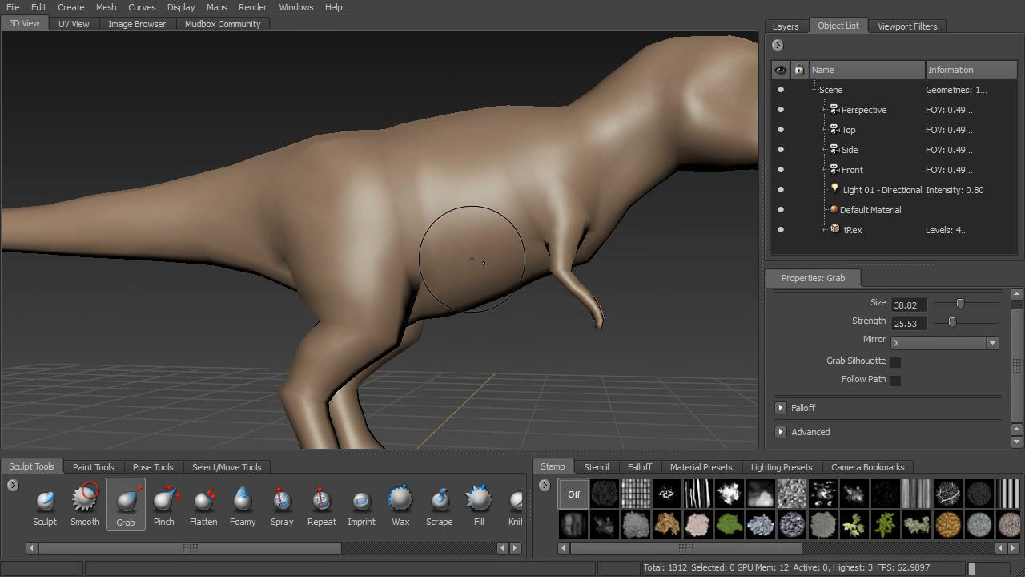
# Reshape the belly between the hind leg and the arm with the mirrored Grab brush, enlarging it to size 62.25.
pyautogui.moveTo(494, 250); pyautogui.dragTo(512, 245)
pyautogui.moveTo(437, 301); pyautogui.dragTo(426, 299)
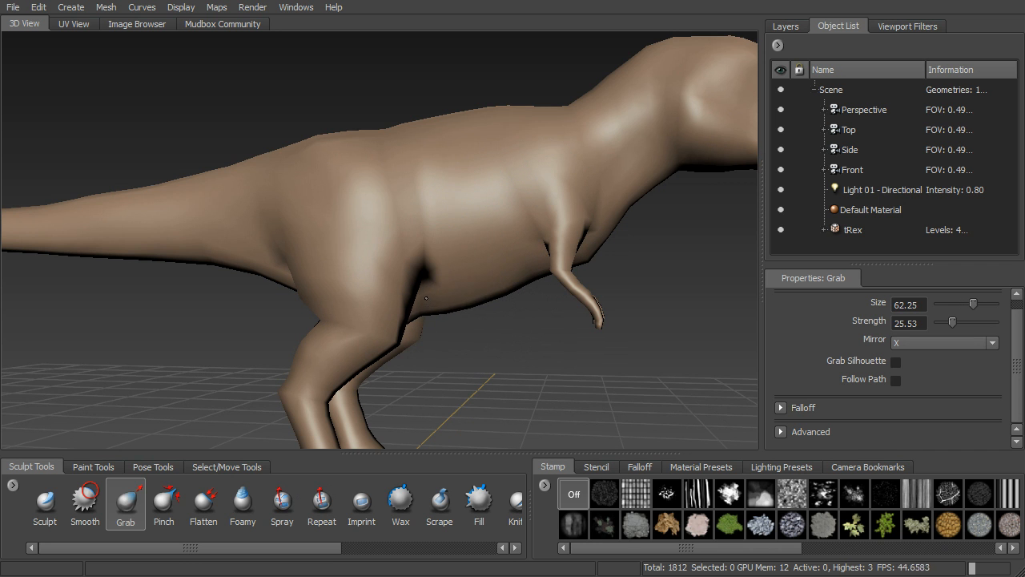
pyautogui.keyDown('alt'); pyautogui.moveTo(440, 264); pyautogui.dragTo(412, 313); pyautogui.keyUp('alt')
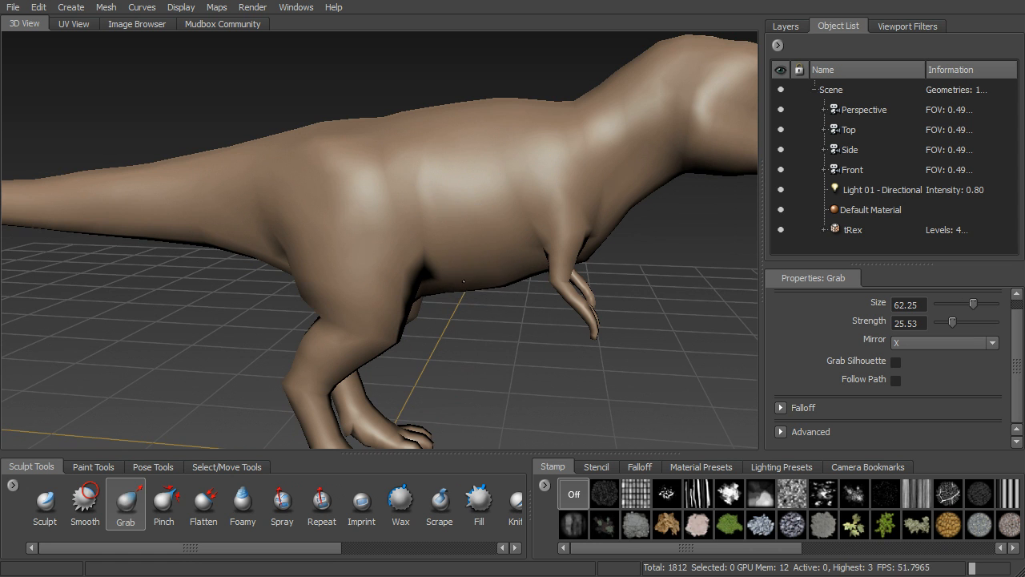
pyautogui.keyDown('alt'); pyautogui.moveTo(435, 270); pyautogui.dragTo(485, 297); pyautogui.keyUp('alt')
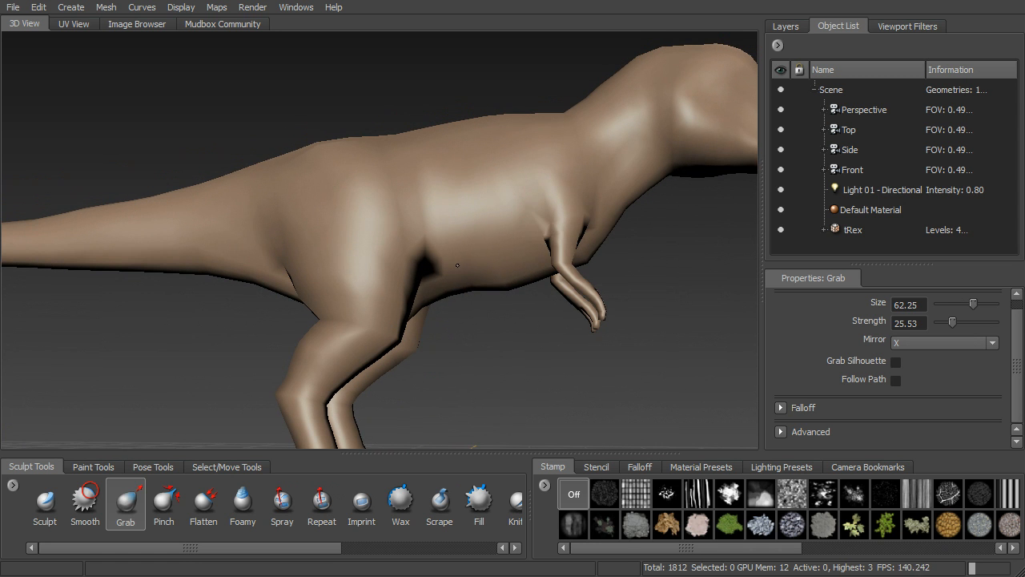
pyautogui.keyDown('alt'); pyautogui.moveTo(458, 254); pyautogui.dragTo(454, 243); pyautogui.keyUp('alt')
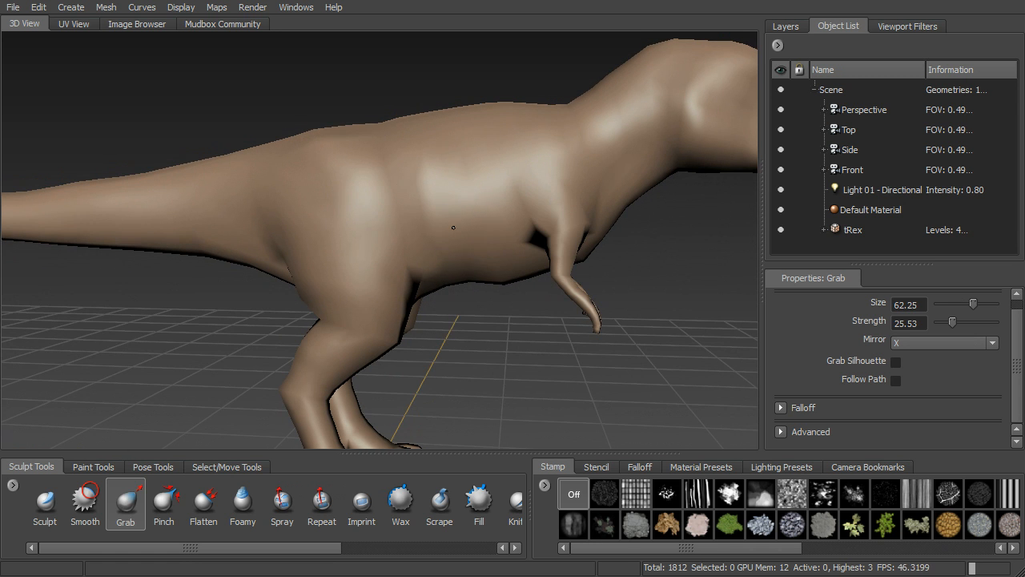
# Set the Grab brush size to 34.63 and reshape the T-Rex's chest around the arm.
pyautogui.keyDown('alt'); pyautogui.moveTo(491, 327); pyautogui.dragTo(415, 325); pyautogui.keyUp('alt')
pyautogui.keyDown('alt'); pyautogui.moveTo(366, 217); pyautogui.dragTo(522, 153); pyautogui.keyUp('alt')
pyautogui.moveTo(594, 189)
pyautogui.keyDown('alt'); pyautogui.mouseDown()
pyautogui.moveTo(449, 192)
pyautogui.moveTo(366, 377)
pyautogui.mouseUp(); pyautogui.keyUp('alt')
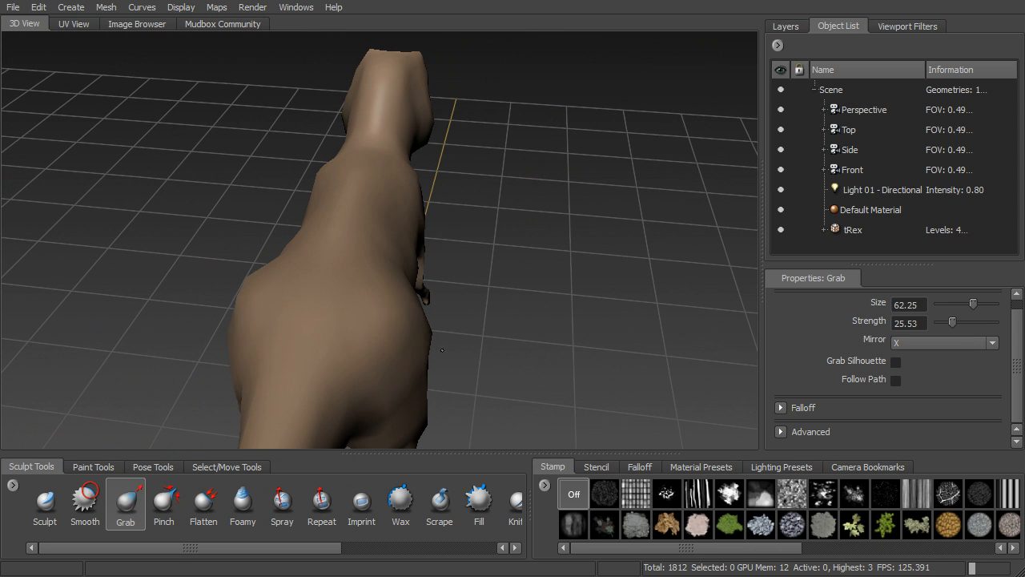
pyautogui.moveTo(434, 349)
pyautogui.keyDown('alt'); pyautogui.mouseDown()
pyautogui.moveTo(359, 279)
pyautogui.moveTo(377, 340)
pyautogui.mouseUp(); pyautogui.keyUp('alt')
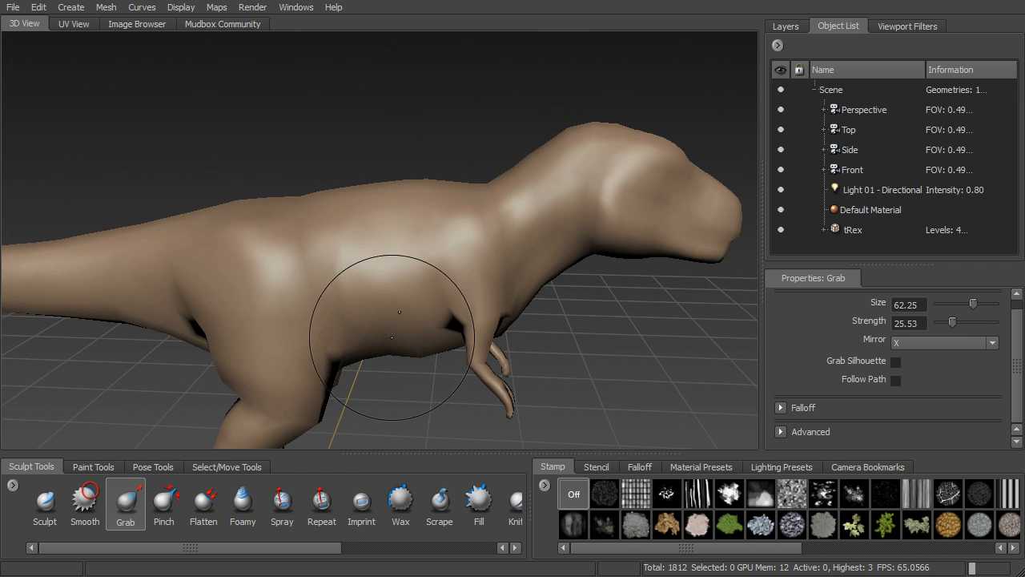
pyautogui.keyDown('alt'); pyautogui.moveTo(595, 340); pyautogui.dragTo(590, 291); pyautogui.keyUp('alt')
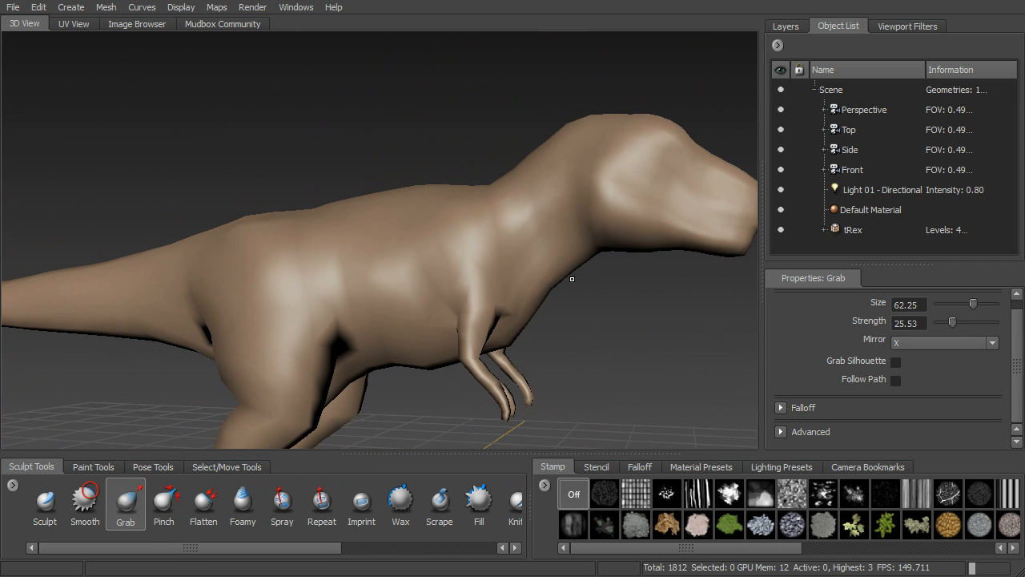
pyautogui.rightClick(626, 323)
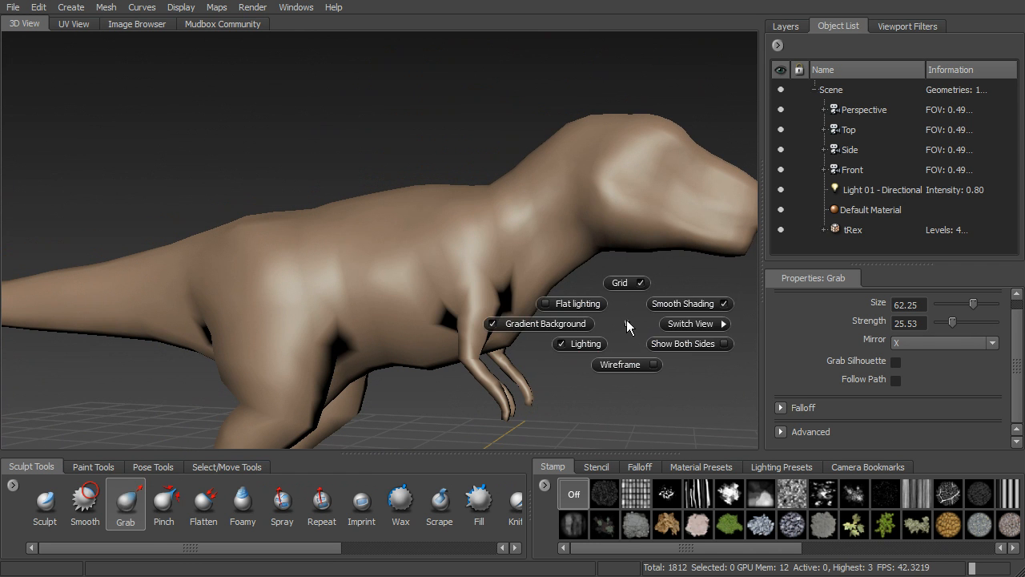
pyautogui.moveTo(630, 308); pyautogui.dragTo(534, 281)
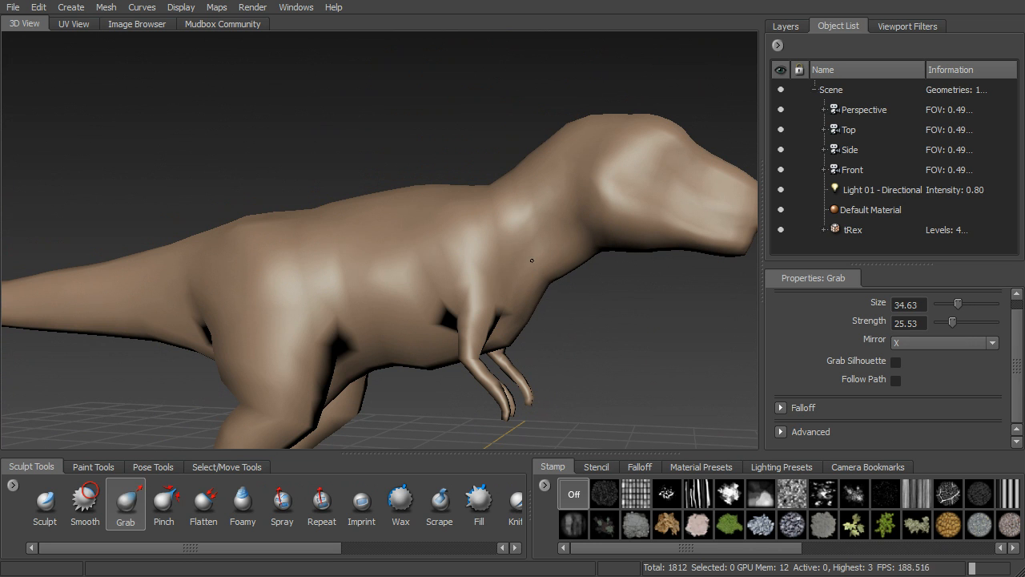
# Switch the T-Rex to subdivision level 1 and inspect its reshaped torso, arms and belly.
pyautogui.keyDown('alt'); pyautogui.moveTo(609, 320); pyautogui.dragTo(632, 326); pyautogui.keyUp('alt')
pyautogui.press('pageup')
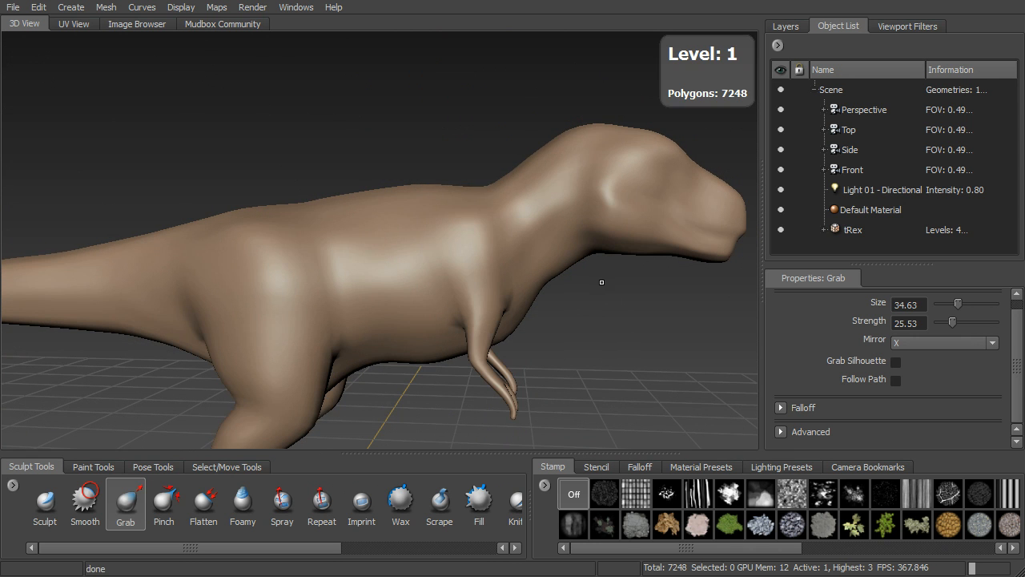
pyautogui.keyDown('alt'); pyautogui.moveTo(583, 303); pyautogui.dragTo(500, 233); pyautogui.keyUp('alt')
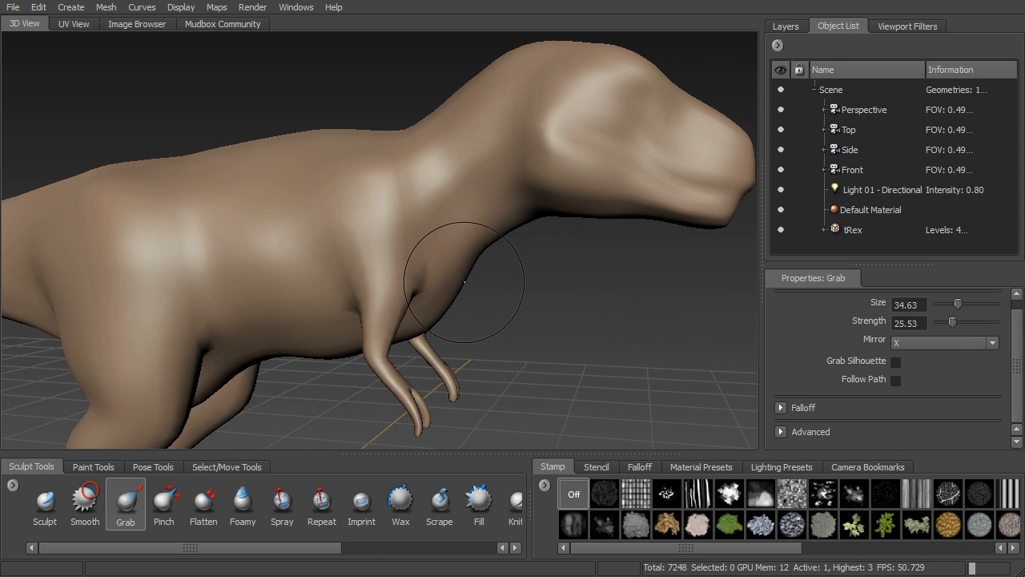
pyautogui.keyDown('alt'); pyautogui.moveTo(460, 277); pyautogui.dragTo(275, 423); pyautogui.keyUp('alt')
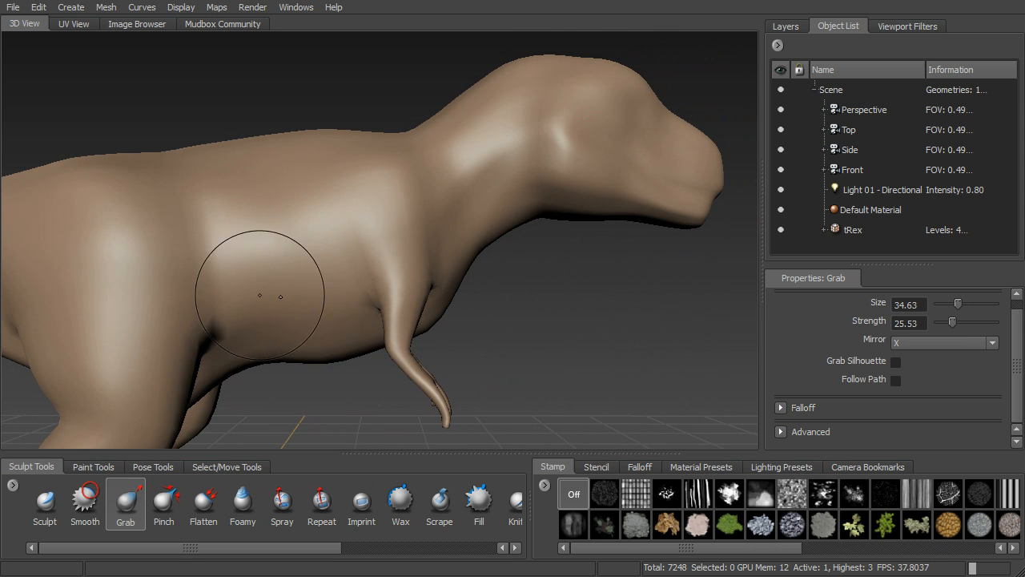
pyautogui.keyDown('alt'); pyautogui.moveTo(300, 350); pyautogui.dragTo(327, 387); pyautogui.keyUp('alt')
pyautogui.keyDown('alt'); pyautogui.moveTo(326, 387); pyautogui.dragTo(414, 309, button='middle'); pyautogui.keyUp('alt')
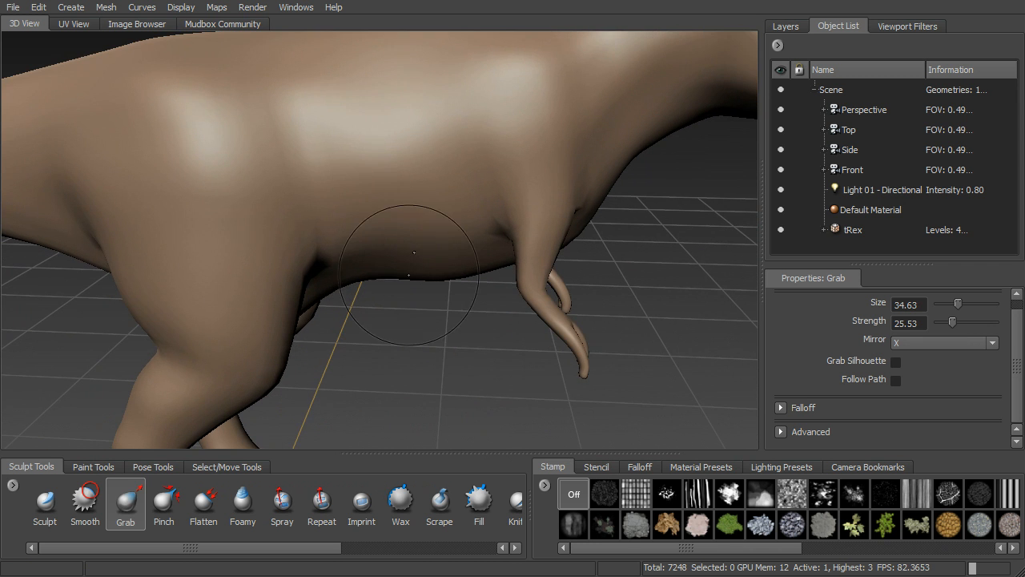
# Inspect the T-Rex's reshaped body from several sides and raise the model to subdivision level 2.
pyautogui.keyDown('alt'); pyautogui.moveTo(351, 194); pyautogui.dragTo(389, 220); pyautogui.keyUp('alt')
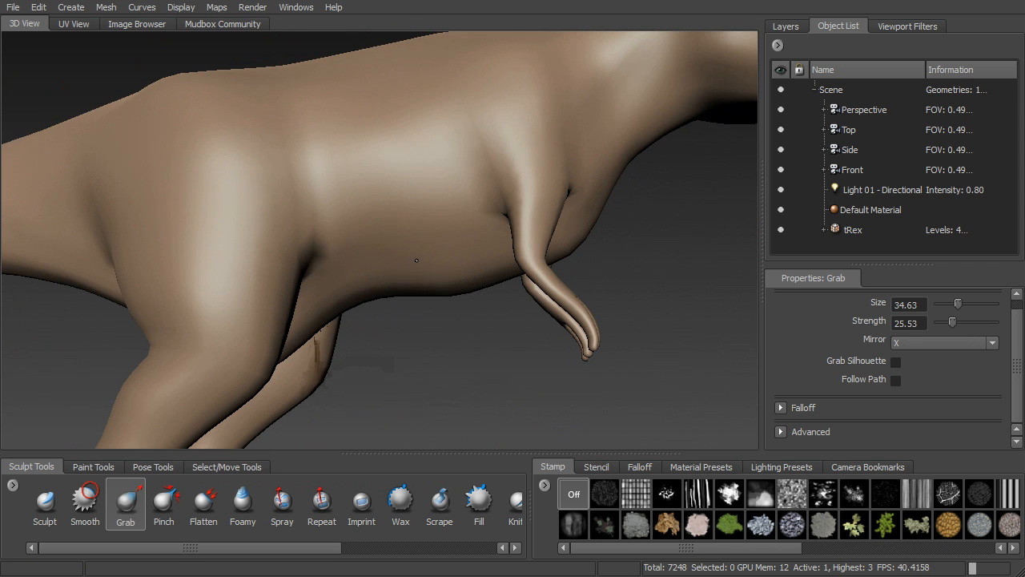
pyautogui.keyDown('alt'); pyautogui.moveTo(437, 269); pyautogui.dragTo(285, 265); pyautogui.keyUp('alt')
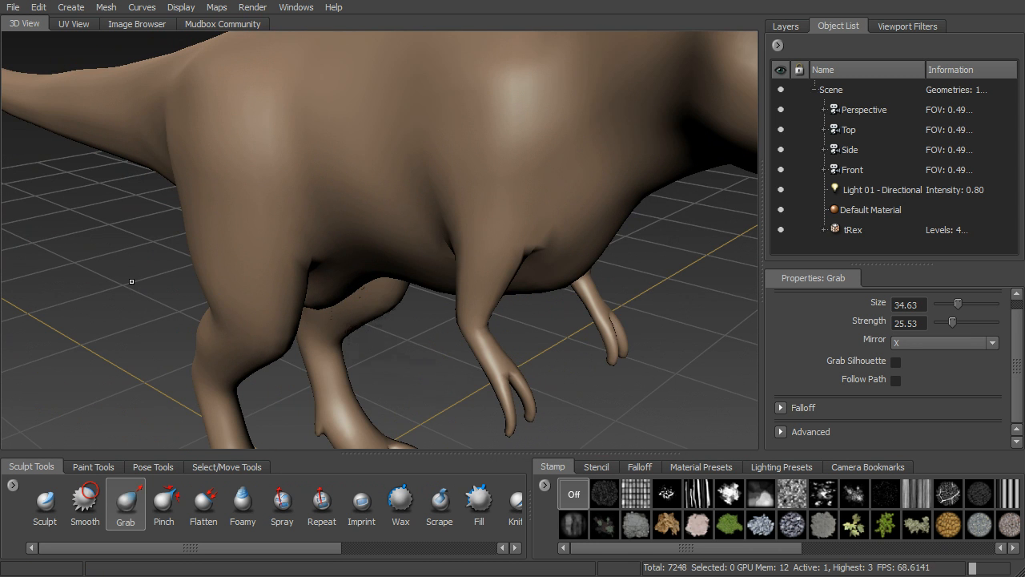
pyautogui.keyDown('alt'); pyautogui.moveTo(128, 279); pyautogui.dragTo(269, 279); pyautogui.keyUp('alt')
pyautogui.keyDown('alt'); pyautogui.moveTo(404, 186); pyautogui.dragTo(464, 184); pyautogui.keyUp('alt')
pyautogui.keyDown('alt'); pyautogui.moveTo(461, 212); pyautogui.dragTo(433, 307, button='right'); pyautogui.keyUp('alt')
pyautogui.moveTo(489, 332)
pyautogui.keyDown('alt'); pyautogui.mouseDown()
pyautogui.moveTo(397, 297)
pyautogui.moveTo(417, 344)
pyautogui.mouseUp(); pyautogui.keyUp('alt')
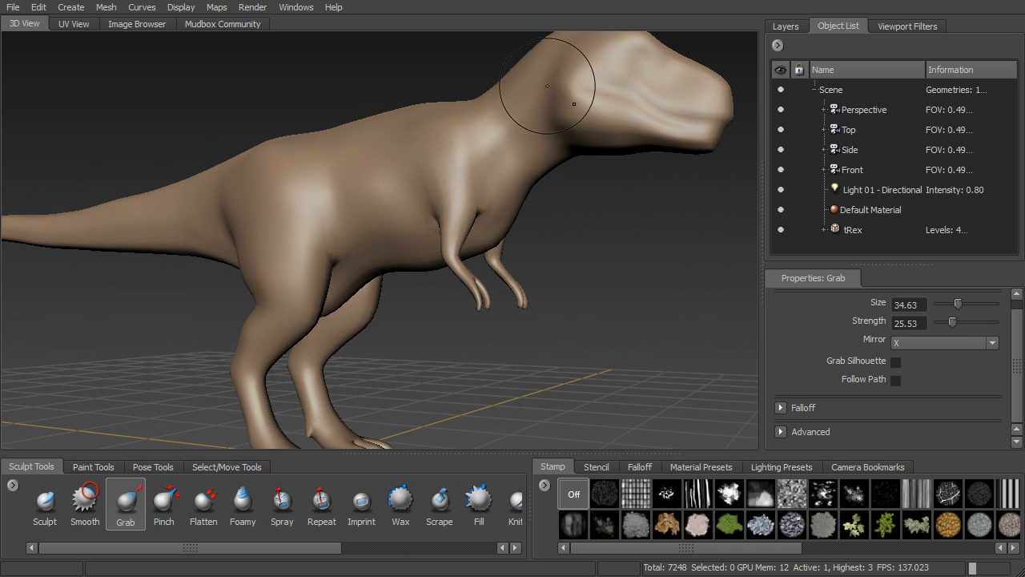
pyautogui.keyDown('alt'); pyautogui.moveTo(617, 242); pyautogui.dragTo(656, 261); pyautogui.keyUp('alt')
pyautogui.press('pageup')
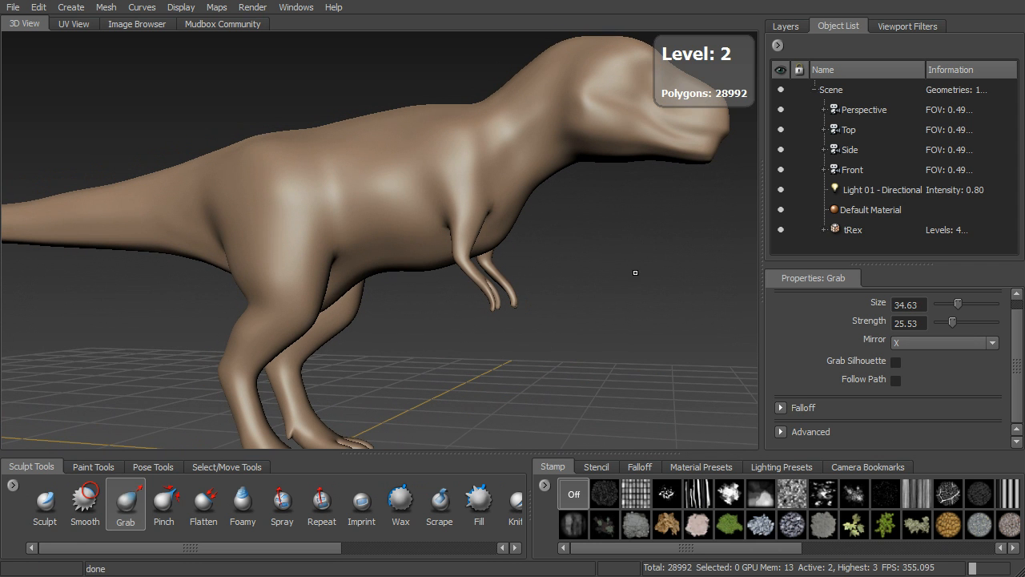
pyautogui.keyDown('alt'); pyautogui.moveTo(534, 250); pyautogui.dragTo(552, 254); pyautogui.keyUp('alt')
# Switch to the Sculpt brush and turn off its stamp image.
pyautogui.click(45, 503)
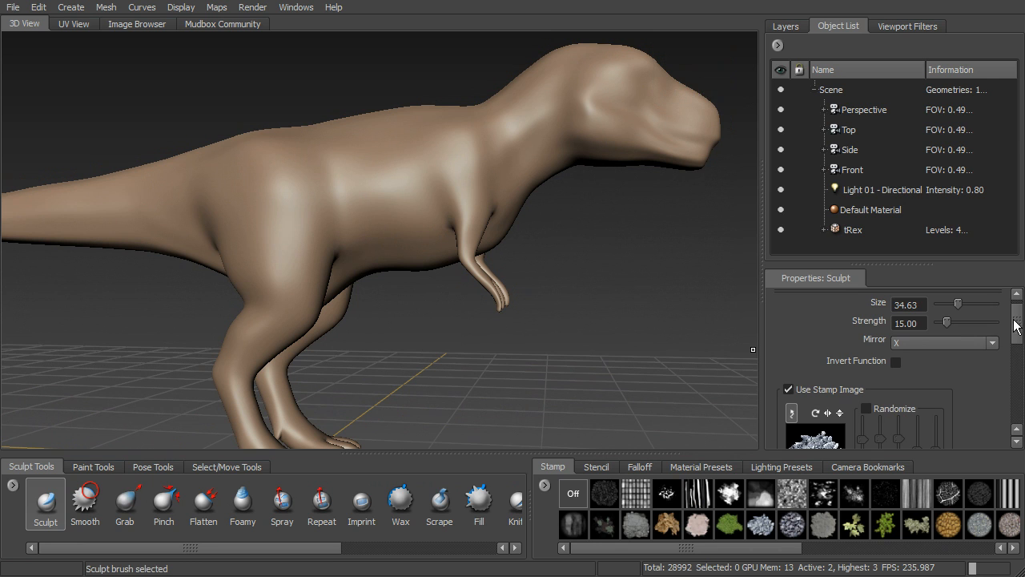
pyautogui.scroll(1, 1019, 317)
pyautogui.click(823, 403)
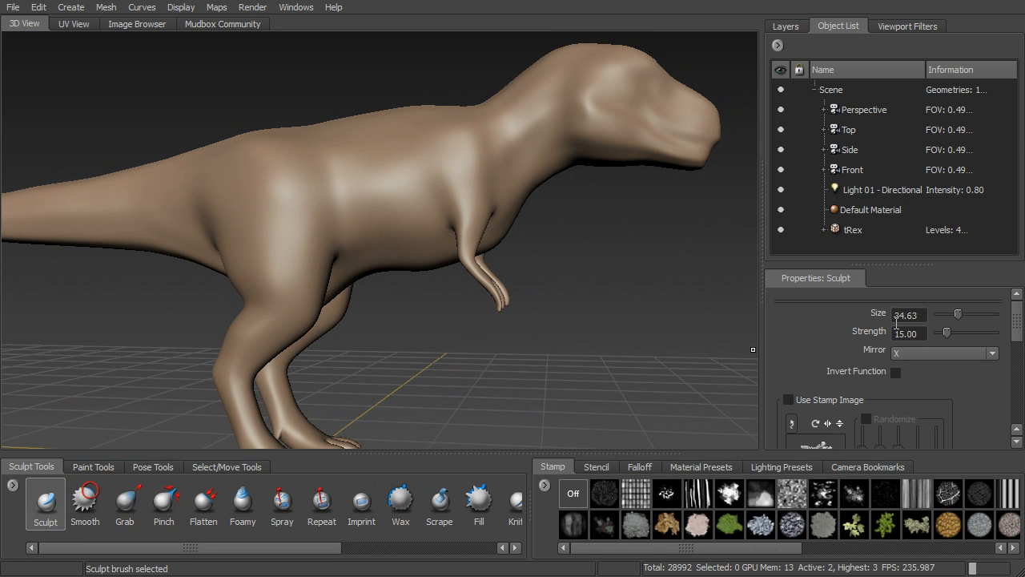
# Set the Sculpt brush size to 7.64 and raise a curved brow ridge over the T-Rex's eye with X mirroring.
pyautogui.keyDown('alt'); pyautogui.moveTo(465, 153); pyautogui.dragTo(493, 238); pyautogui.keyUp('alt')
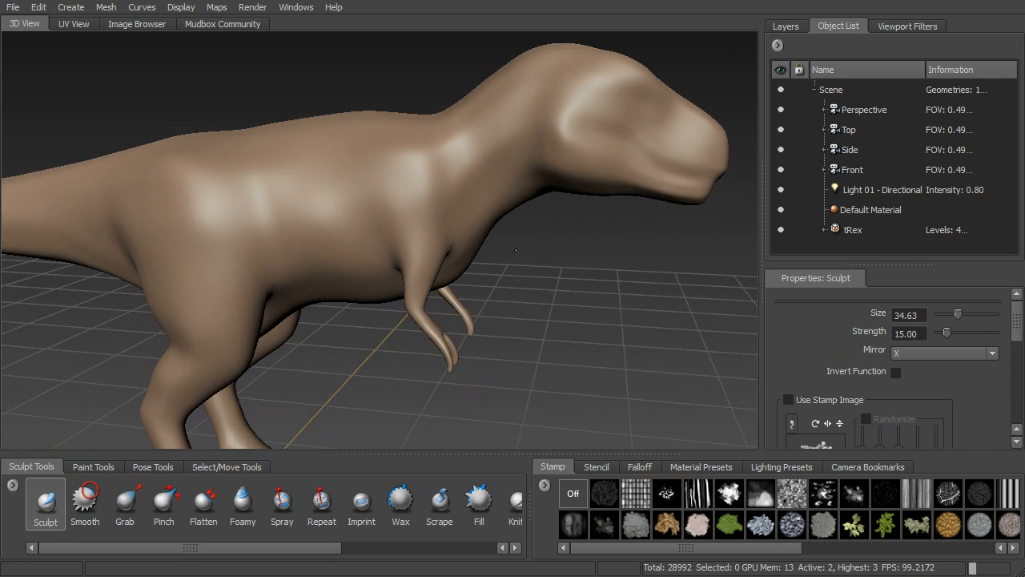
pyautogui.keyDown('alt'); pyautogui.moveTo(494, 238); pyautogui.dragTo(474, 277, button='middle'); pyautogui.keyUp('alt')
pyautogui.keyDown('alt'); pyautogui.moveTo(502, 256); pyautogui.dragTo(489, 243); pyautogui.keyUp('alt')
pyautogui.moveTo(489, 243)
pyautogui.keyDown('alt'); pyautogui.mouseDown(button='right')
pyautogui.moveTo(489, 267)
pyautogui.moveTo(495, 234)
pyautogui.mouseUp(button='right'); pyautogui.keyUp('alt')
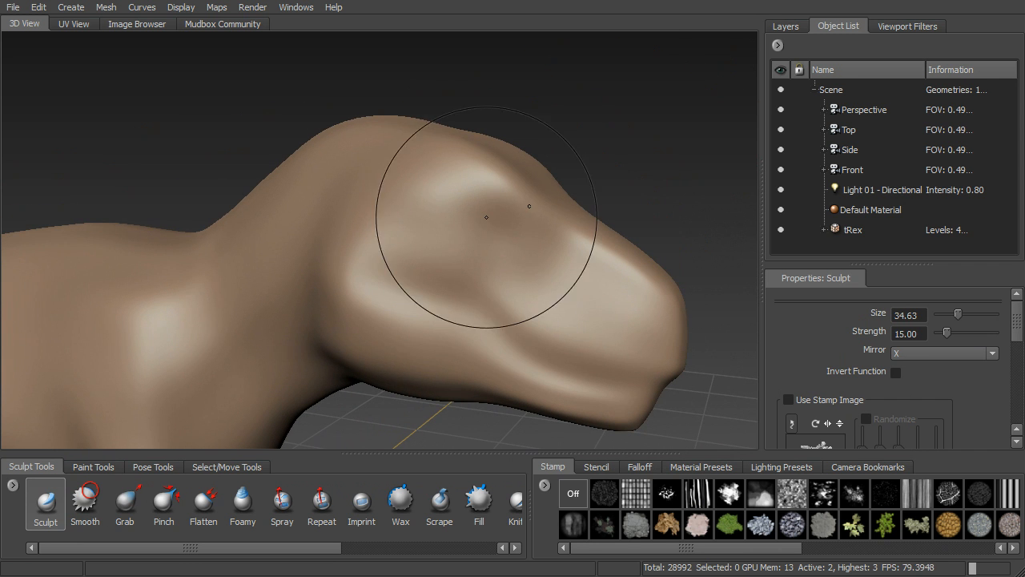
pyautogui.press('b')
pyautogui.moveTo(491, 213); pyautogui.dragTo(410, 212)
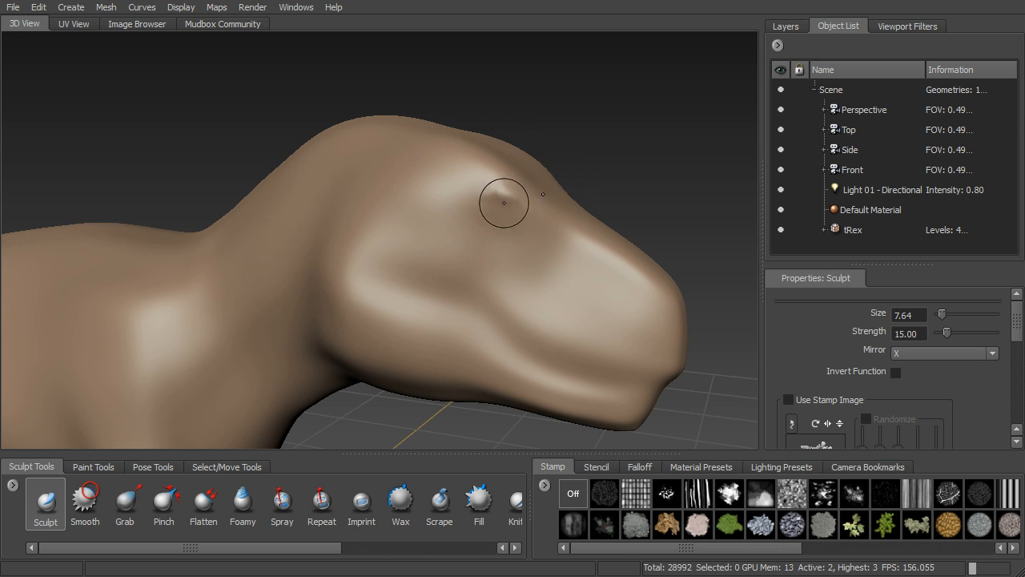
pyautogui.moveTo(491, 194); pyautogui.dragTo(462, 212)
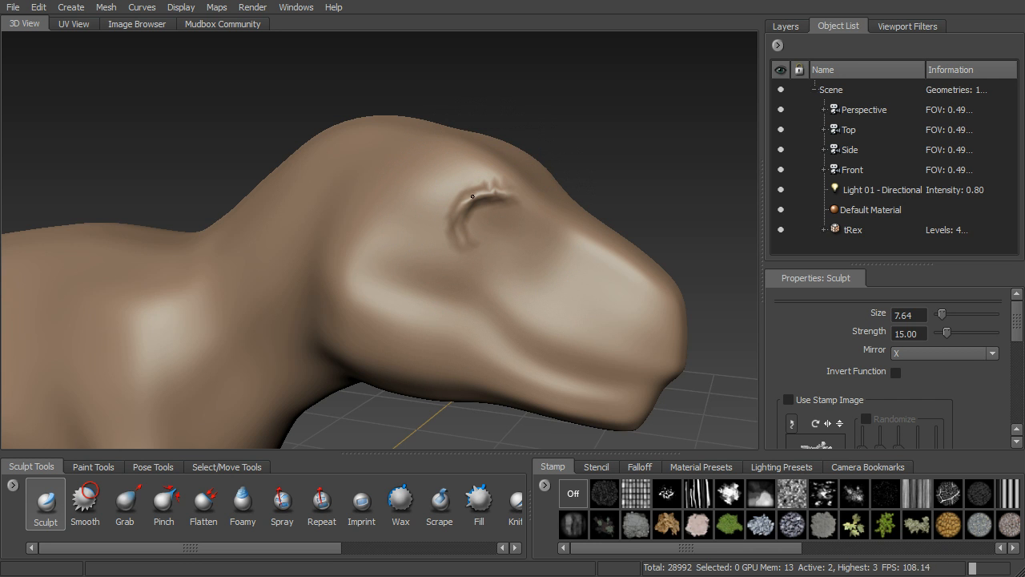
# Sculpt the eyeball and the rim around the eye socket, and smooth the area around them.
pyautogui.keyDown('alt'); pyautogui.moveTo(624, 146); pyautogui.dragTo(553, 211); pyautogui.keyUp('alt')
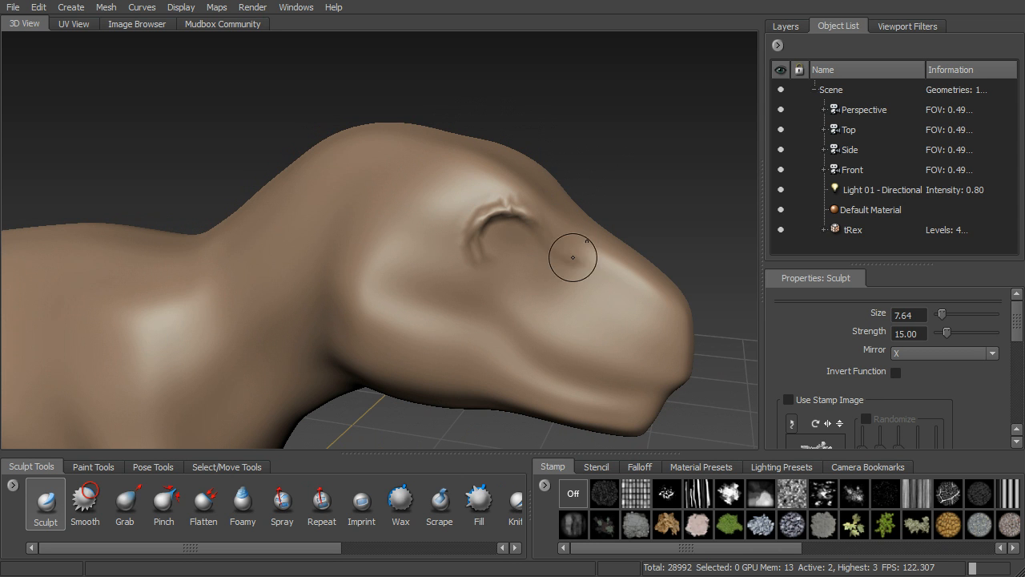
pyautogui.keyDown('alt'); pyautogui.moveTo(633, 182); pyautogui.dragTo(566, 209); pyautogui.keyUp('alt')
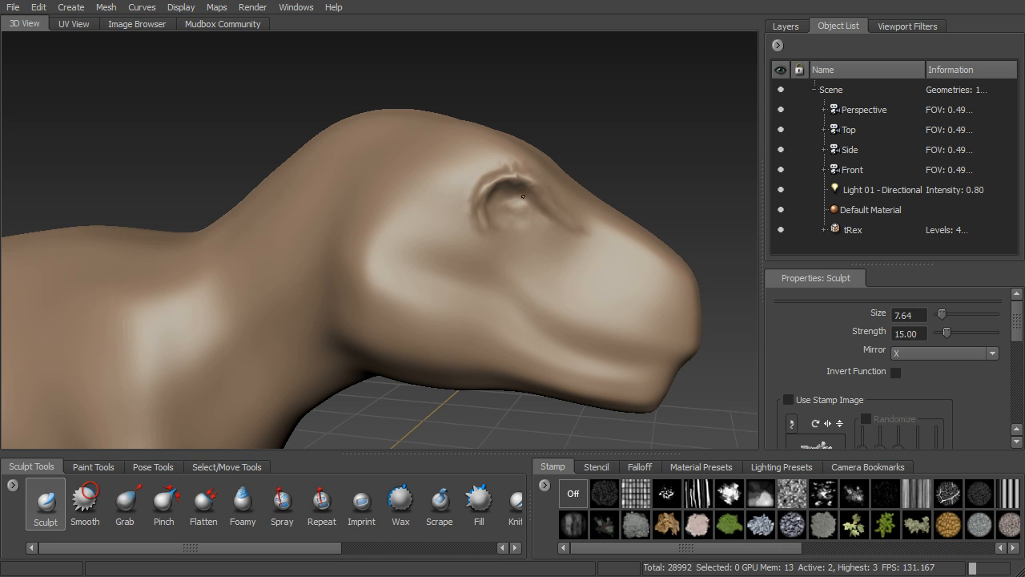
pyautogui.moveTo(474, 207)
pyautogui.mouseDown()
pyautogui.moveTo(481, 229)
pyautogui.moveTo(507, 182)
pyautogui.mouseUp()
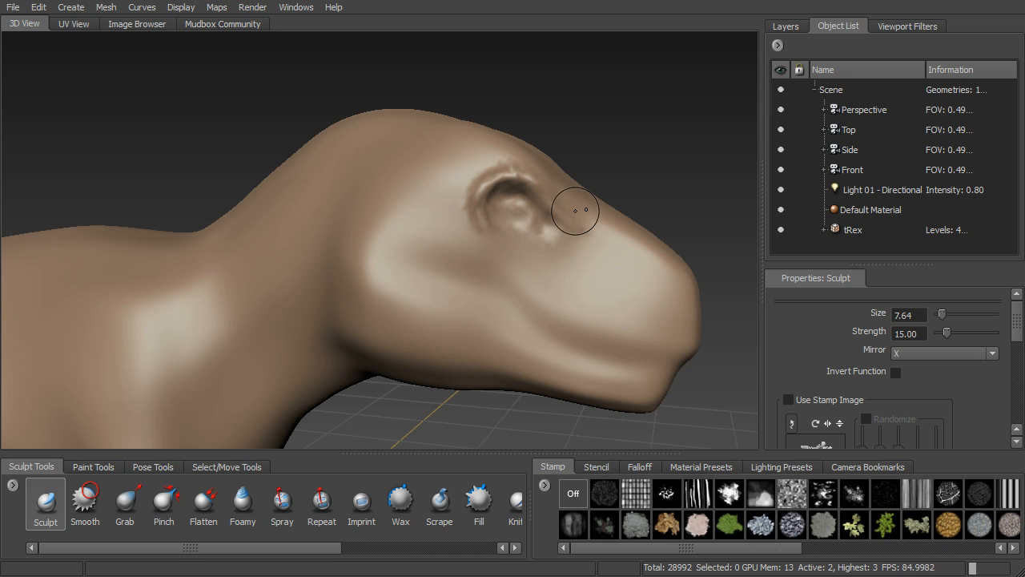
pyautogui.moveTo(542, 213); pyautogui.dragTo(549, 215)
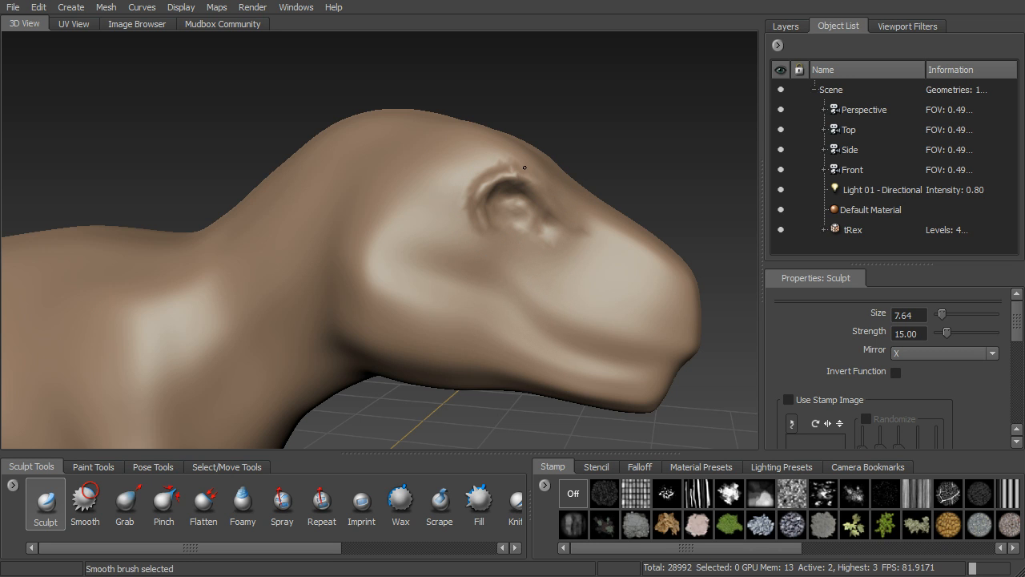
pyautogui.keyDown('shift'); pyautogui.moveTo(501, 174); pyautogui.dragTo(495, 197); pyautogui.keyUp('shift')
pyautogui.keyDown('alt'); pyautogui.moveTo(558, 249); pyautogui.dragTo(527, 225); pyautogui.keyUp('alt')
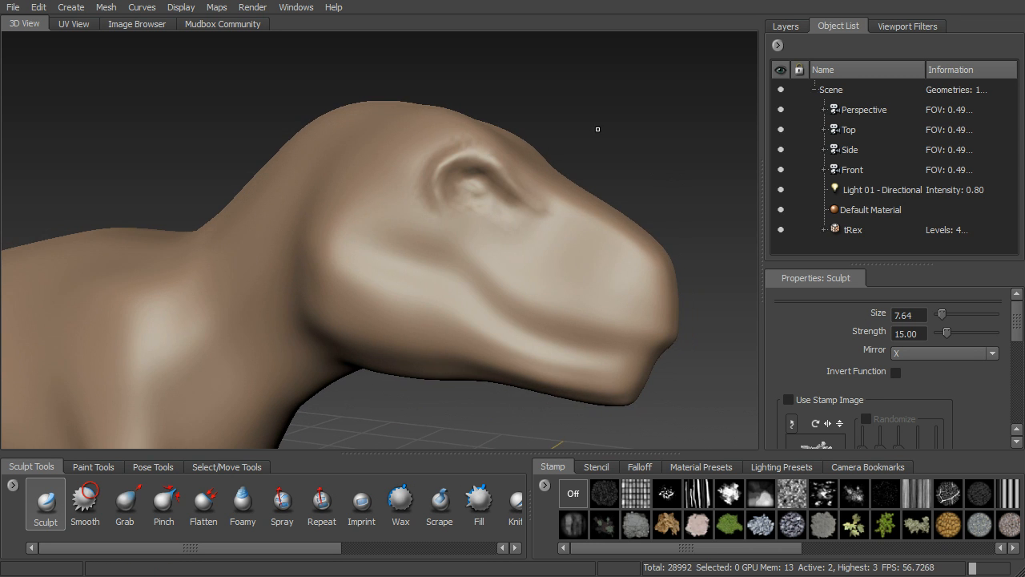
pyautogui.keyDown('alt'); pyautogui.moveTo(550, 149); pyautogui.dragTo(481, 232); pyautogui.keyUp('alt')
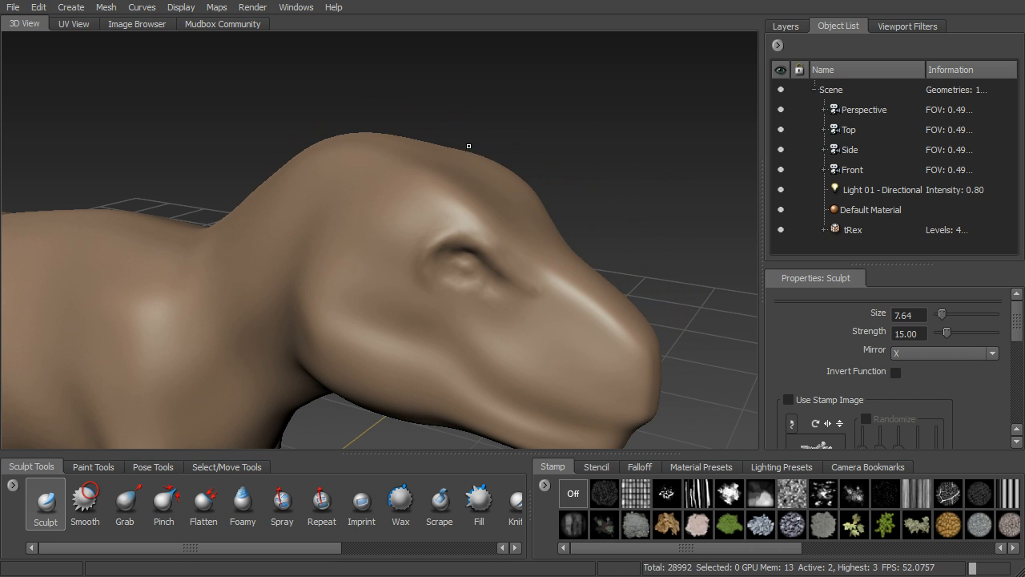
# Raise the T-Rex to subdivision level 3 and refine the eyeball and eyelids inside the socket.
pyautogui.press('pageup')
pyautogui.keyDown('alt'); pyautogui.moveTo(566, 152); pyautogui.dragTo(469, 171); pyautogui.keyUp('alt')
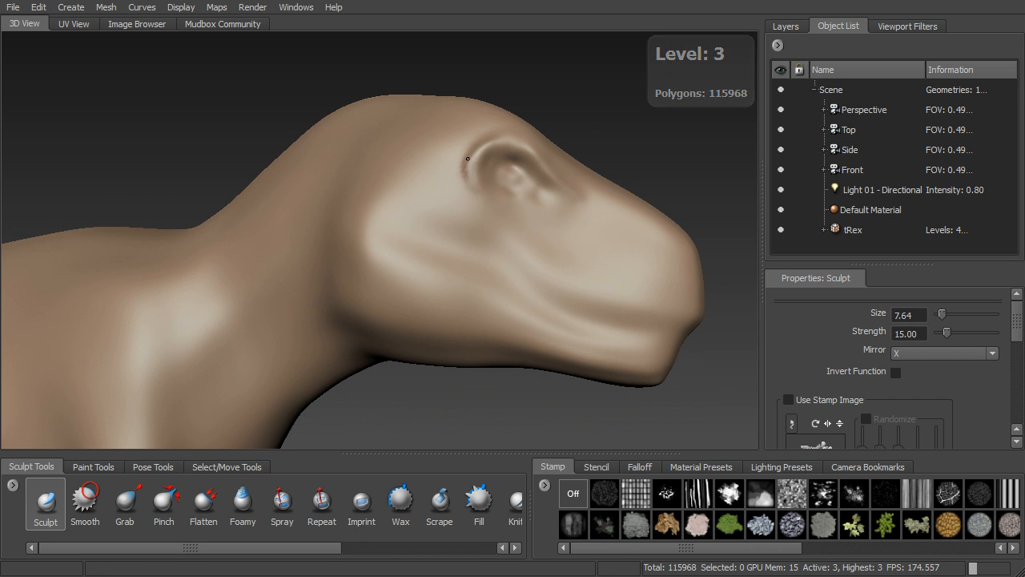
pyautogui.keyDown('alt'); pyautogui.moveTo(531, 103); pyautogui.dragTo(492, 206); pyautogui.keyUp('alt')
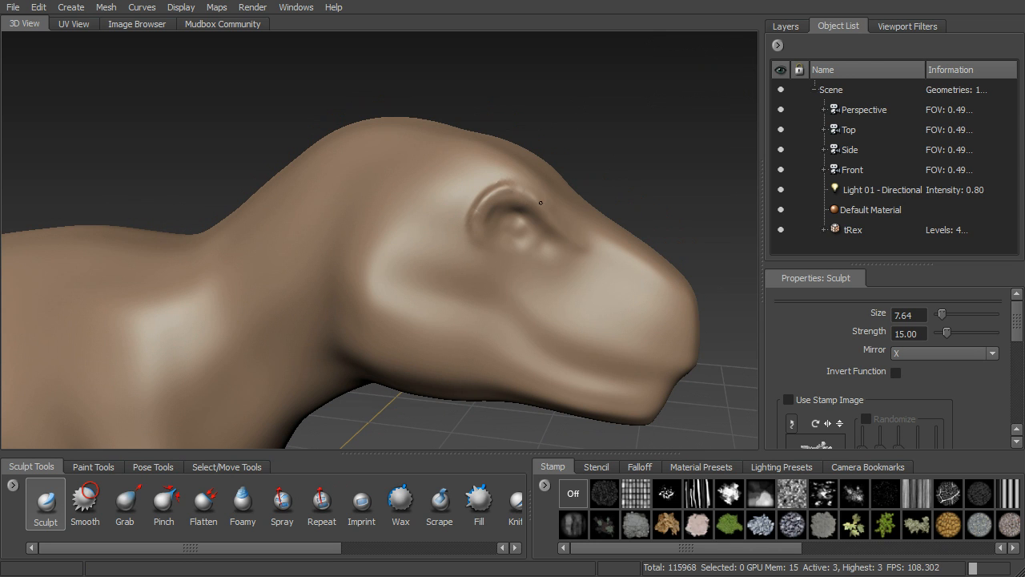
pyautogui.moveTo(564, 229)
pyautogui.keyDown('shift'); pyautogui.mouseDown()
pyautogui.moveTo(529, 191)
pyautogui.moveTo(510, 214)
pyautogui.mouseUp(); pyautogui.keyUp('shift')
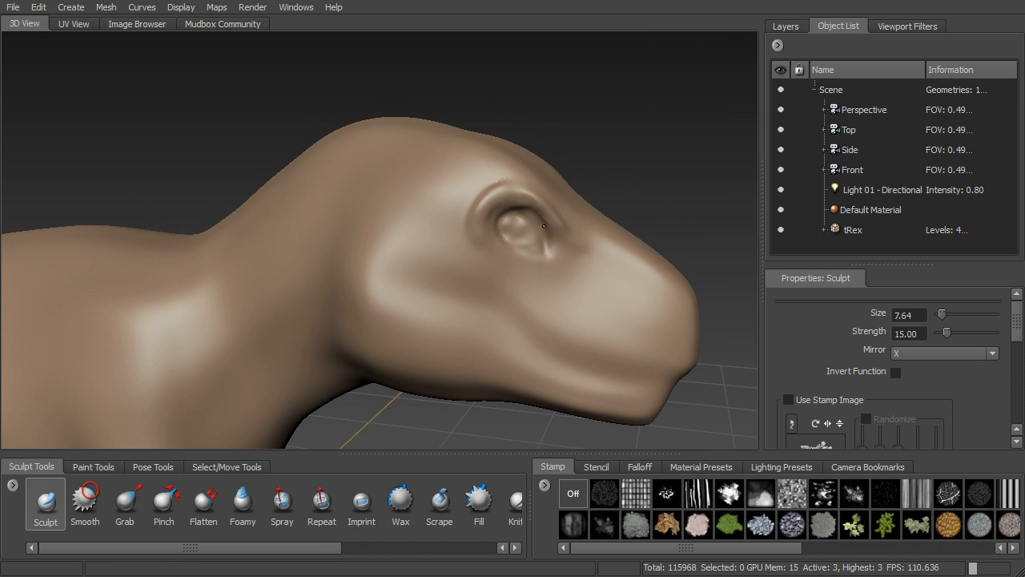
pyautogui.keyDown('shift'); pyautogui.moveTo(539, 248); pyautogui.dragTo(520, 229); pyautogui.keyUp('shift')
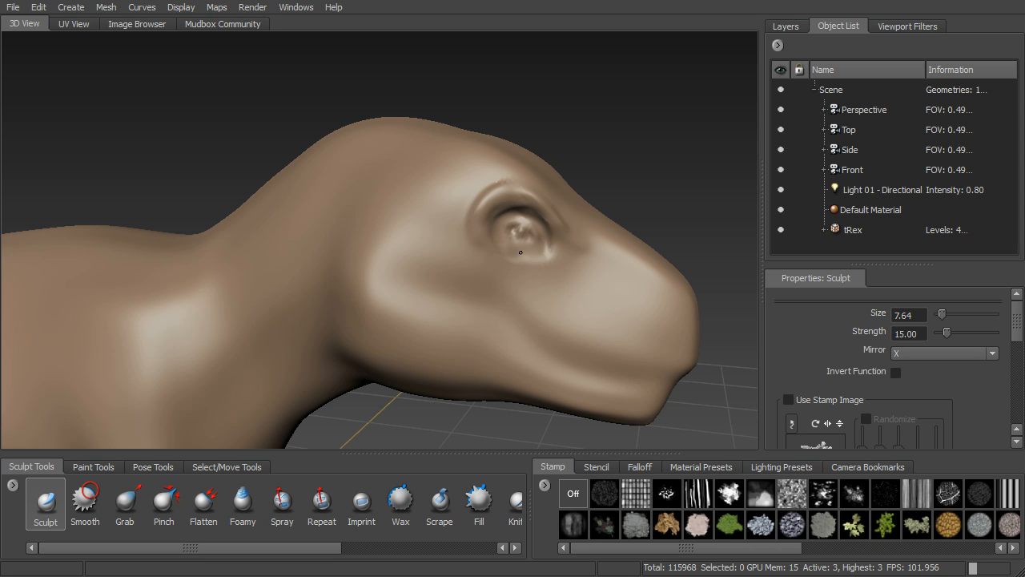
# Try carving into the head near the eye with the Sculpt brush's function inverted.
pyautogui.moveTo(673, 190)
pyautogui.keyDown('alt'); pyautogui.mouseDown()
pyautogui.moveTo(654, 210)
pyautogui.moveTo(657, 146)
pyautogui.moveTo(676, 177)
pyautogui.mouseUp(); pyautogui.keyUp('alt')
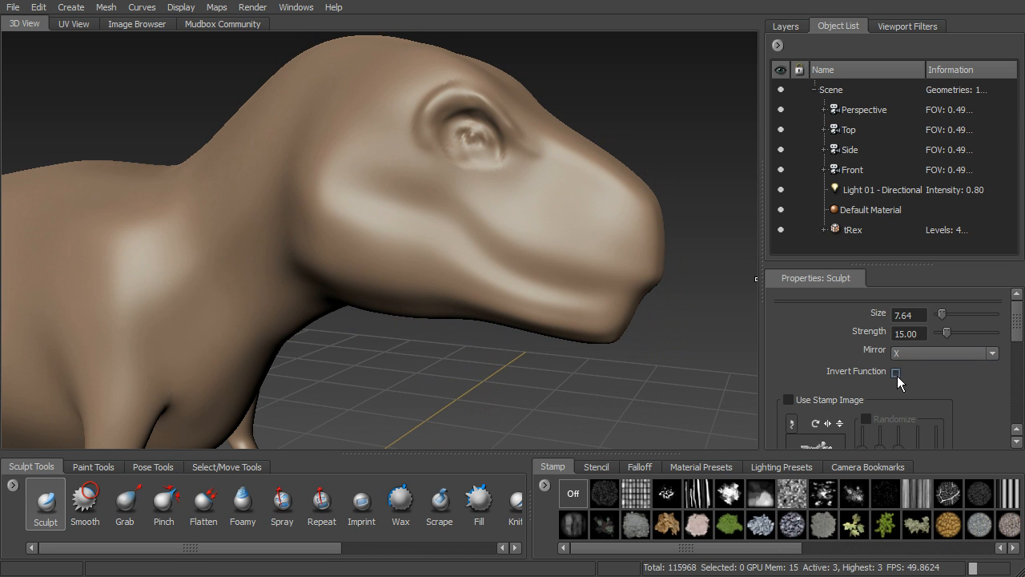
pyautogui.moveTo(524, 176); pyautogui.dragTo(536, 197)
pyautogui.hotkey('ctrl', 'z')
pyautogui.hotkey('ctrl', 'z')
pyautogui.hotkey('ctrl', 'z')
# Give the non-inverted Sculpt brush the steepest falloff preset and sculpt two thin ridges running back above the eye.
pyautogui.click(638, 467)
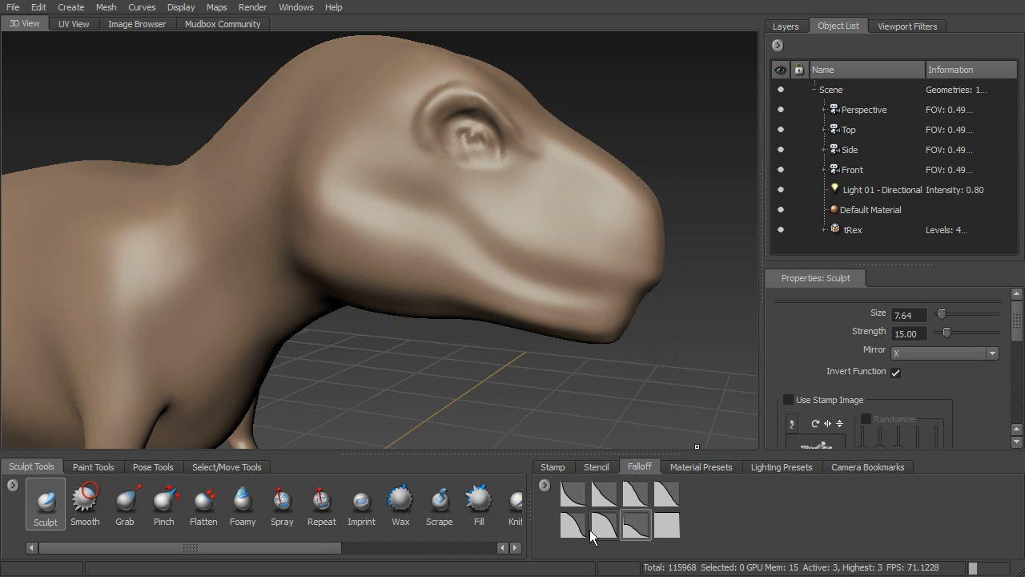
pyautogui.click(582, 495)
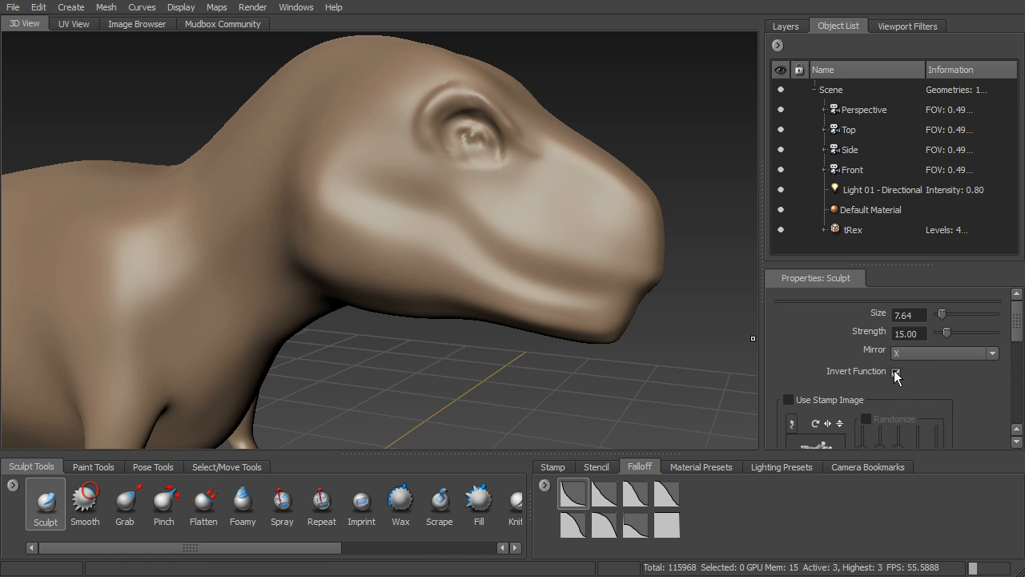
pyautogui.moveTo(516, 224)
pyautogui.keyDown('alt'); pyautogui.mouseDown()
pyautogui.moveTo(533, 222)
pyautogui.moveTo(520, 210)
pyautogui.mouseUp(); pyautogui.keyUp('alt')
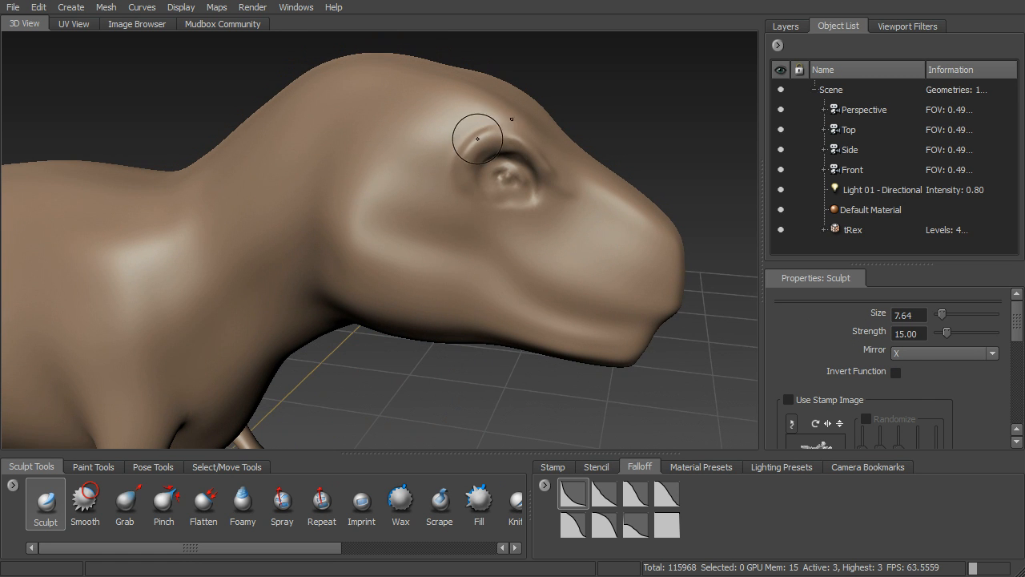
pyautogui.moveTo(464, 156); pyautogui.dragTo(412, 139)
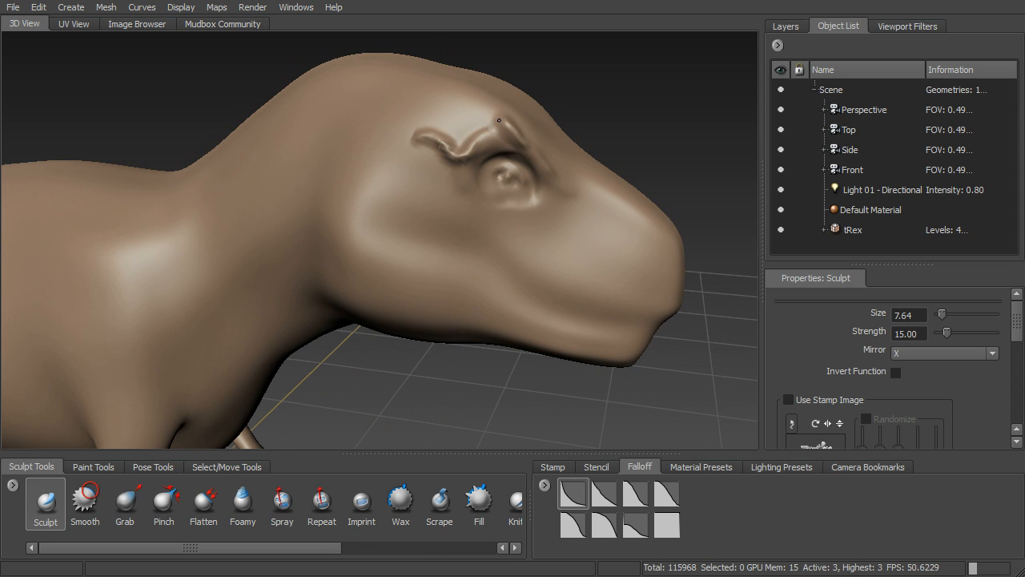
pyautogui.moveTo(501, 122); pyautogui.dragTo(454, 103)
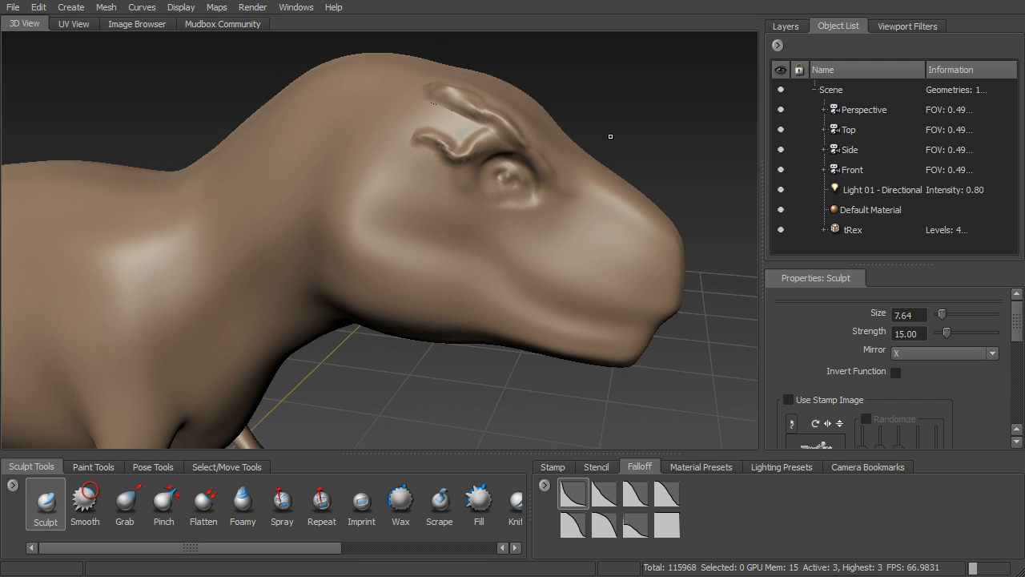
# Change the Sculpt brush to the rounded, broad falloff preset and enlarge it to size 10.52.
pyautogui.keyDown('alt'); pyautogui.moveTo(555, 115); pyautogui.dragTo(586, 103); pyautogui.keyUp('alt')
pyautogui.keyDown('alt'); pyautogui.moveTo(608, 126); pyautogui.dragTo(608, 181, button='right'); pyautogui.keyUp('alt')
pyautogui.keyDown('alt'); pyautogui.moveTo(609, 181); pyautogui.dragTo(567, 283, button='middle'); pyautogui.keyUp('alt')
pyautogui.keyDown('alt'); pyautogui.moveTo(568, 283); pyautogui.dragTo(600, 426); pyautogui.keyUp('alt')
pyautogui.click(601, 535)
pyautogui.keyDown('alt'); pyautogui.moveTo(590, 304); pyautogui.dragTo(435, 236); pyautogui.keyUp('alt')
pyautogui.click(425, 245)
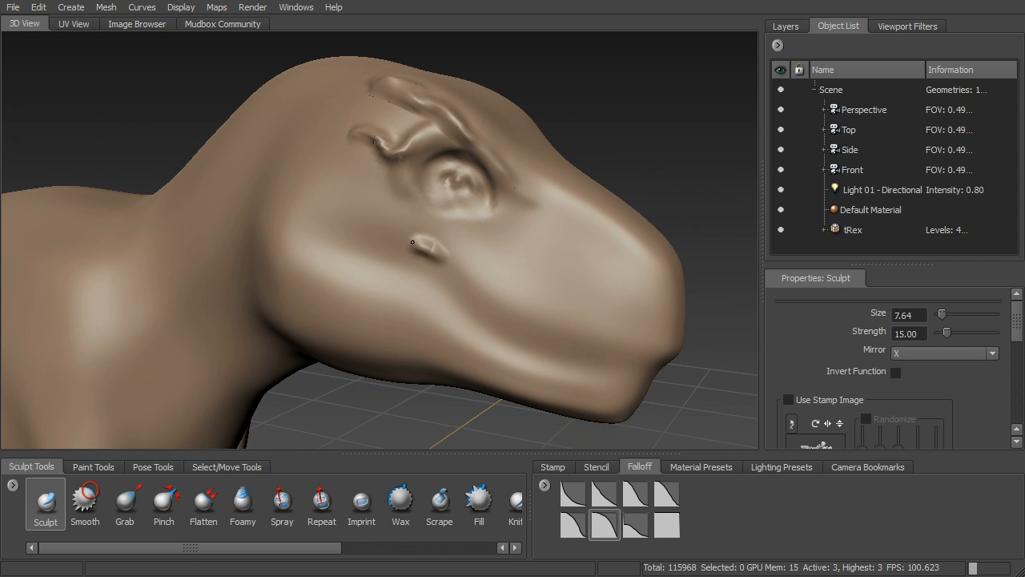
pyautogui.hotkey('ctrl', 'z')
pyautogui.press('b')
# Try several freehand Sculpt strokes along the upper lip towards the snout tip.
pyautogui.moveTo(476, 270)
pyautogui.mouseDown()
pyautogui.moveTo(470, 285)
pyautogui.moveTo(631, 350)
pyautogui.mouseUp()
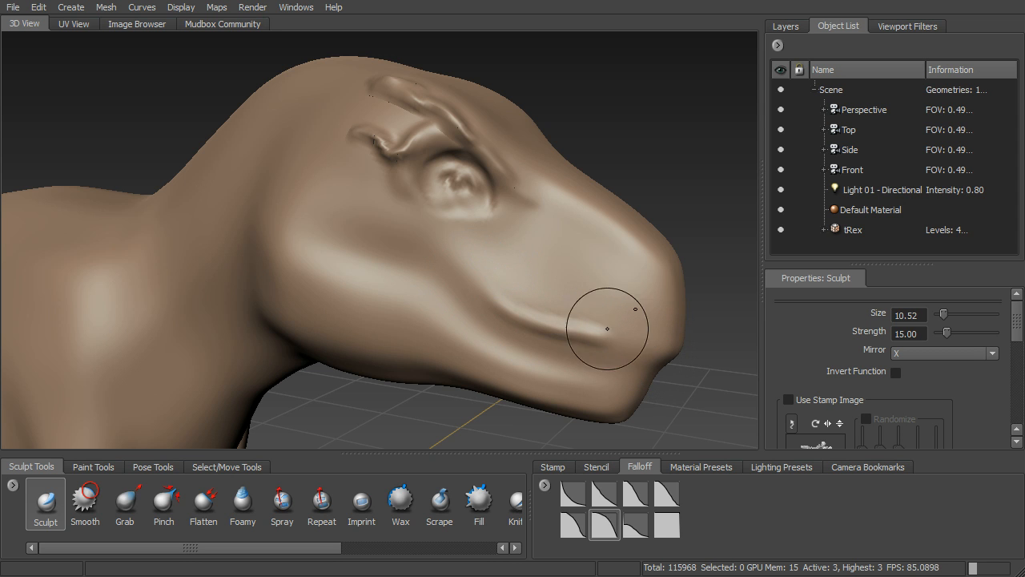
pyautogui.hotkey('ctrl', 'z')
pyautogui.moveTo(500, 305); pyautogui.dragTo(648, 353)
pyautogui.hotkey('ctrl', 'z')
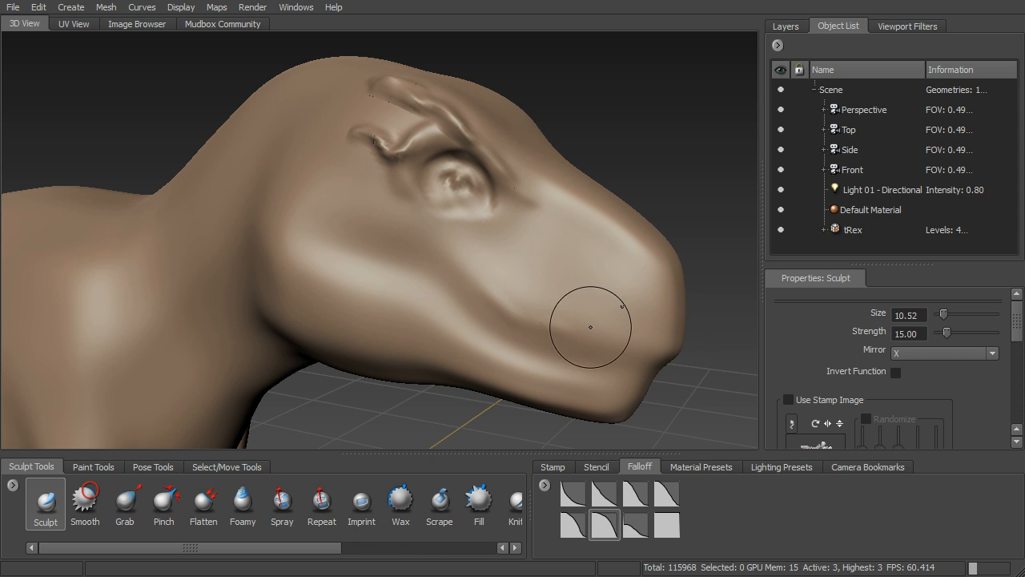
pyautogui.moveTo(448, 268)
pyautogui.mouseDown()
pyautogui.moveTo(503, 309)
pyautogui.moveTo(602, 343)
pyautogui.mouseUp()
pyautogui.hotkey('ctrl', 'z')
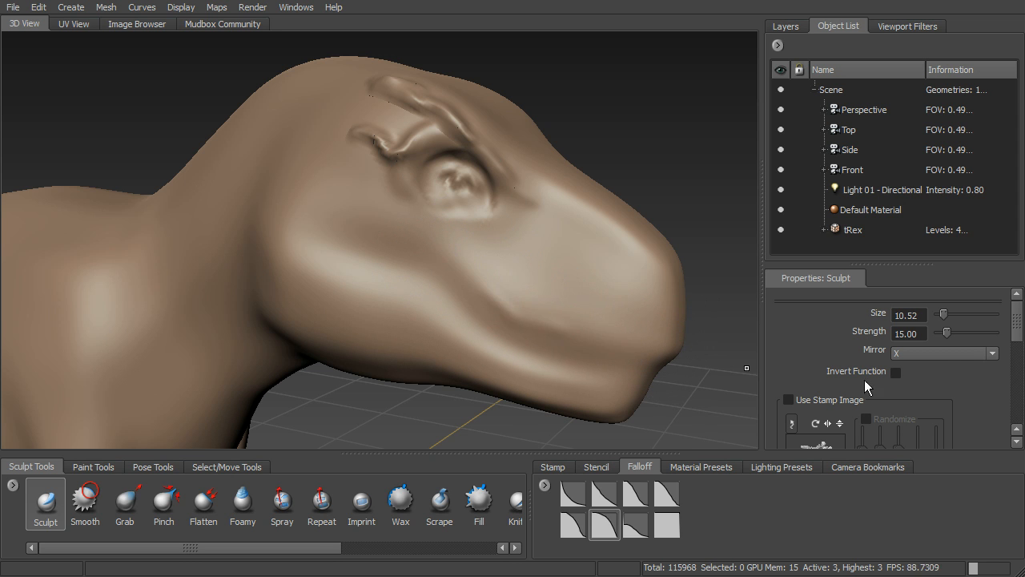
# Enable Steady Stroke with a distance of 9 and sculpt a ridge along the upper lip.
pyautogui.moveTo(1022, 324); pyautogui.dragTo(1004, 372)
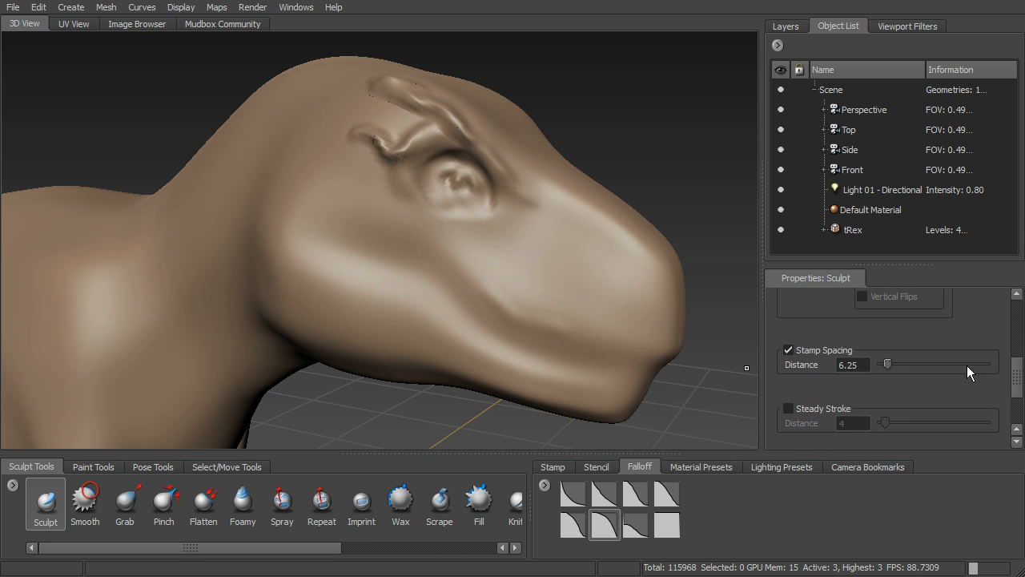
pyautogui.moveTo(882, 422); pyautogui.dragTo(887, 421)
pyautogui.moveTo(317, 219)
pyautogui.mouseDown()
pyautogui.moveTo(371, 222)
pyautogui.moveTo(374, 235)
pyautogui.moveTo(478, 265)
pyautogui.moveTo(537, 336)
pyautogui.moveTo(595, 360)
pyautogui.moveTo(653, 362)
pyautogui.moveTo(661, 320)
pyautogui.mouseUp()
pyautogui.keyDown('alt'); pyautogui.moveTo(649, 221); pyautogui.dragTo(493, 241); pyautogui.keyUp('alt')
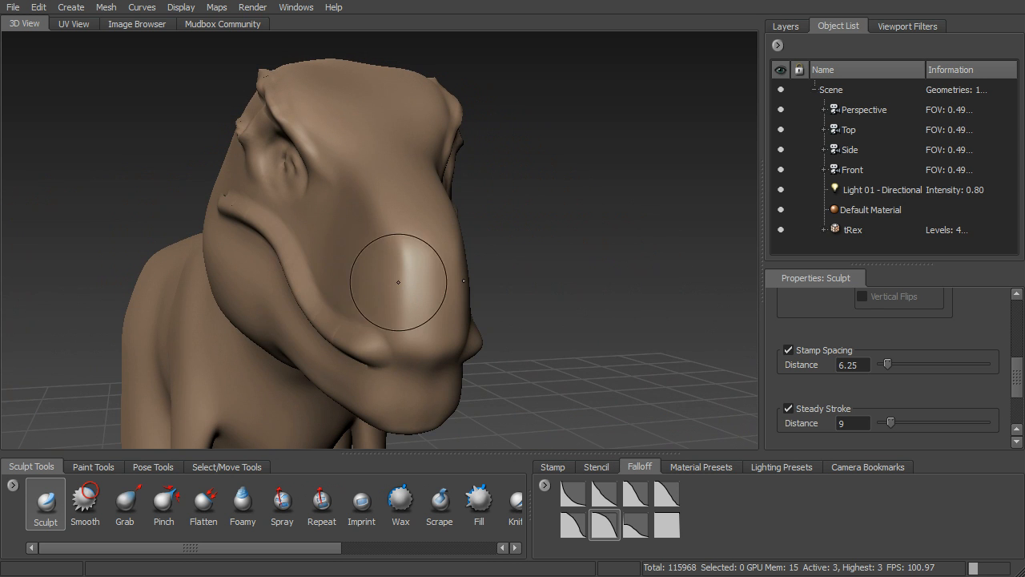
# Build up the mouth line with further steady strokes from the corner of the mouth to the snout tip.
pyautogui.keyDown('alt'); pyautogui.moveTo(354, 257); pyautogui.dragTo(483, 227); pyautogui.keyUp('alt')
pyautogui.moveTo(541, 199); pyautogui.dragTo(541, 149)
pyautogui.keyDown('alt'); pyautogui.moveTo(579, 190); pyautogui.dragTo(400, 286); pyautogui.keyUp('alt')
pyautogui.moveTo(335, 251)
pyautogui.mouseDown()
pyautogui.moveTo(423, 269)
pyautogui.moveTo(485, 300)
pyautogui.moveTo(570, 385)
pyautogui.moveTo(695, 402)
pyautogui.mouseUp()
pyautogui.keyDown('alt'); pyautogui.moveTo(656, 228); pyautogui.dragTo(448, 277); pyautogui.keyUp('alt')
pyautogui.moveTo(368, 234)
pyautogui.mouseDown()
pyautogui.moveTo(405, 235)
pyautogui.moveTo(463, 272)
pyautogui.mouseUp()
pyautogui.moveTo(514, 304)
pyautogui.mouseDown()
pyautogui.moveTo(549, 345)
pyautogui.moveTo(598, 370)
pyautogui.moveTo(627, 372)
pyautogui.mouseUp()
pyautogui.moveTo(356, 254)
pyautogui.mouseDown()
pyautogui.moveTo(406, 265)
pyautogui.moveTo(611, 375)
pyautogui.moveTo(686, 386)
pyautogui.mouseUp()
# Smooth the sculpted lip ridge near the front of the snout.
pyautogui.press('shift')
pyautogui.keyDown('shift'); pyautogui.moveTo(560, 305); pyautogui.dragTo(666, 344); pyautogui.keyUp('shift')
pyautogui.keyDown('alt'); pyautogui.moveTo(644, 168); pyautogui.dragTo(625, 190); pyautogui.keyUp('alt')
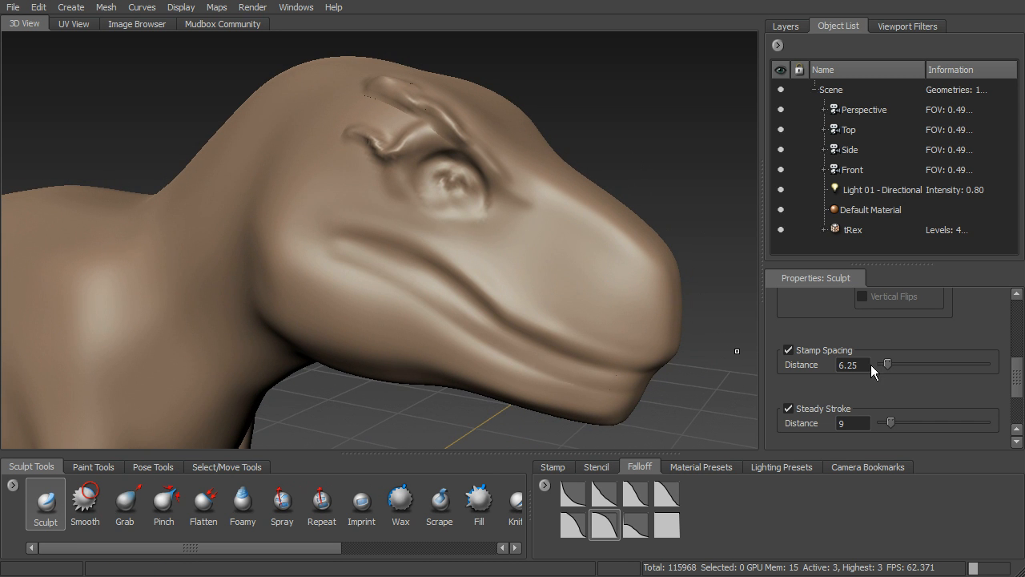
pyautogui.scroll(3, 991, 365)
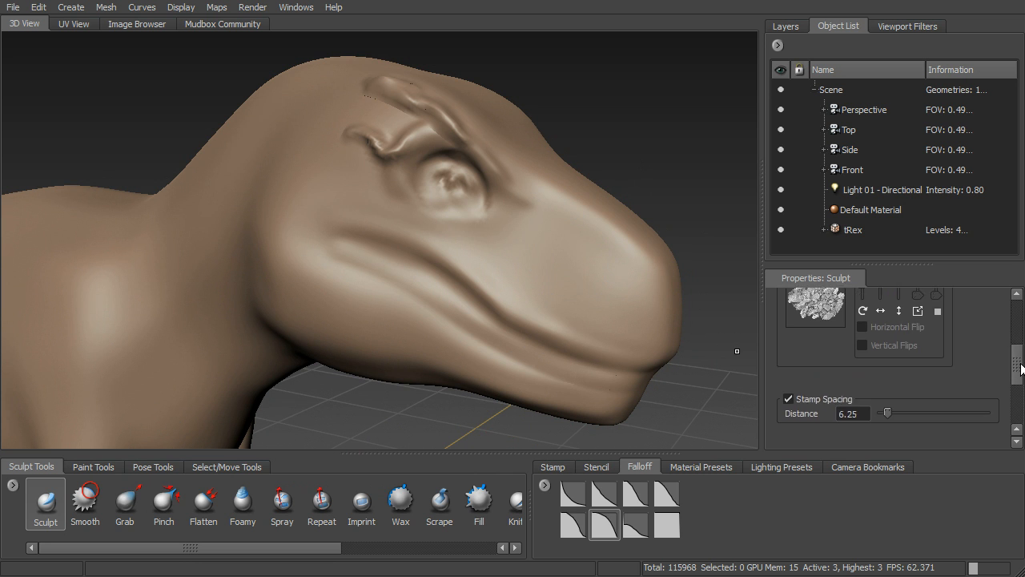
pyautogui.scroll(2, 774, 325)
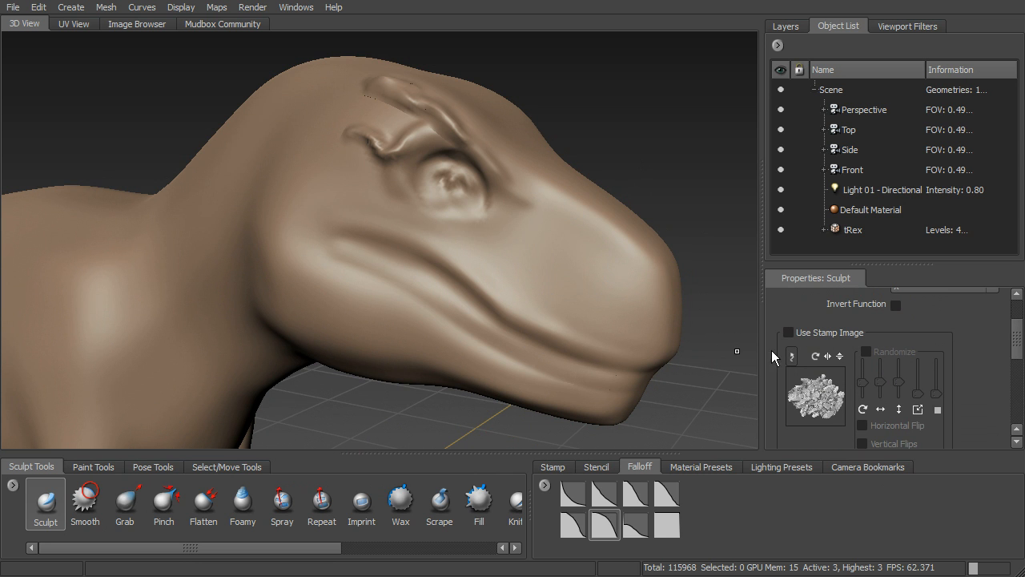
# Turn off Steady Stroke and sculpt a curved nostril ridge on the side of the snout, smoothing its lower part.
pyautogui.keyDown('alt'); pyautogui.moveTo(555, 195); pyautogui.dragTo(487, 236); pyautogui.keyUp('alt')
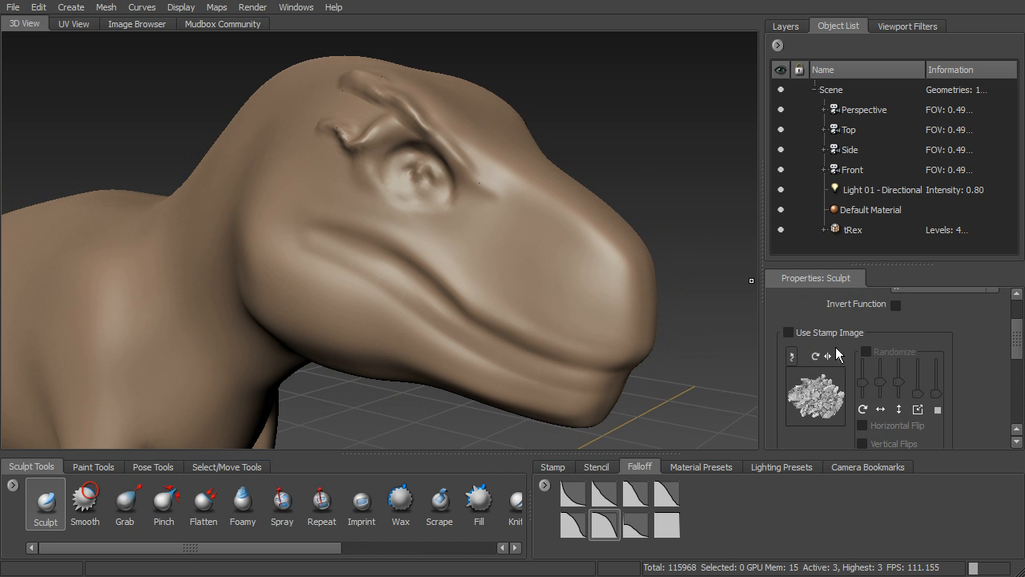
pyautogui.scroll(-4, 1018, 331)
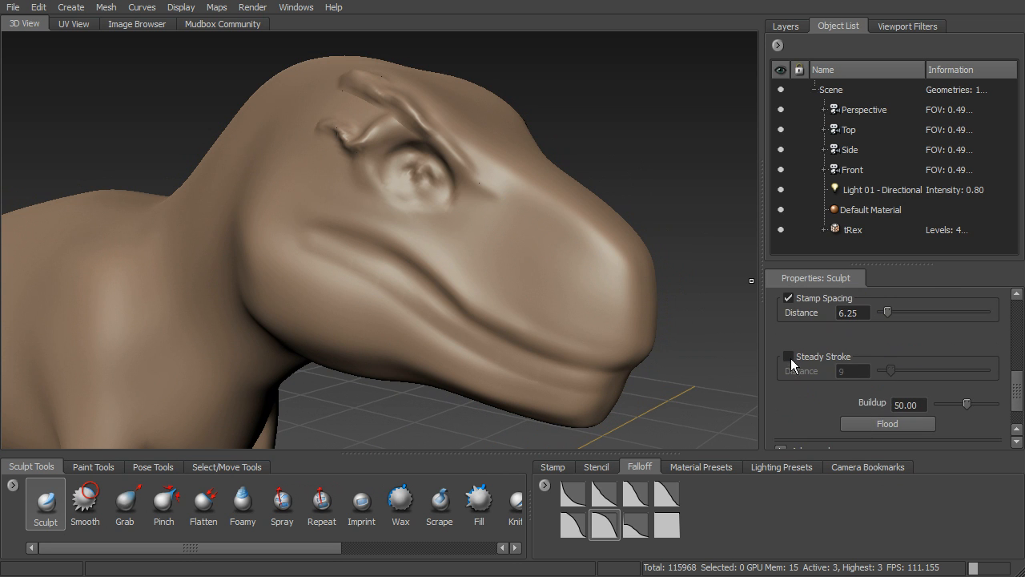
pyautogui.scroll(4, 1009, 392)
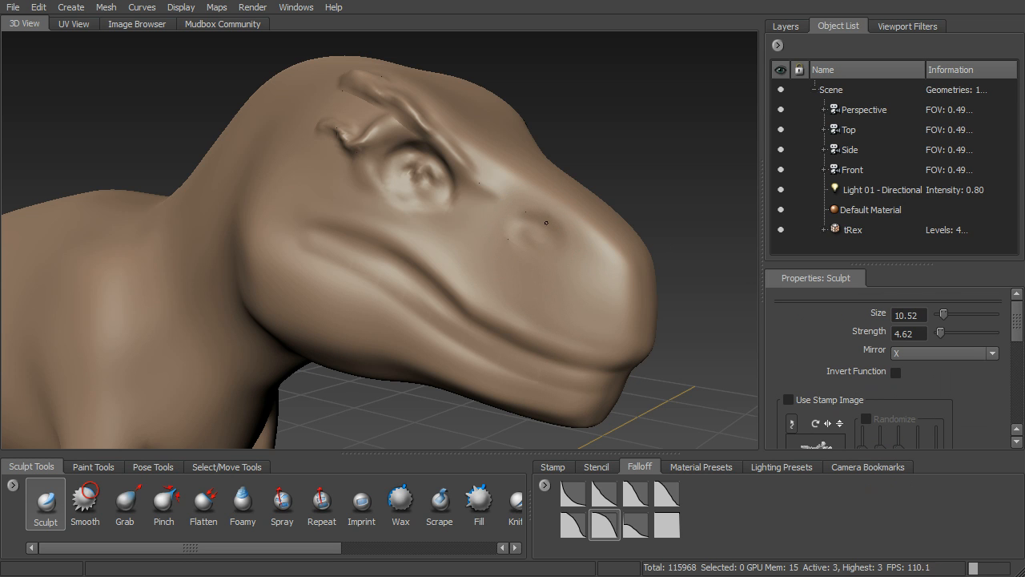
pyautogui.moveTo(526, 231); pyautogui.dragTo(529, 249)
pyautogui.press('shift')
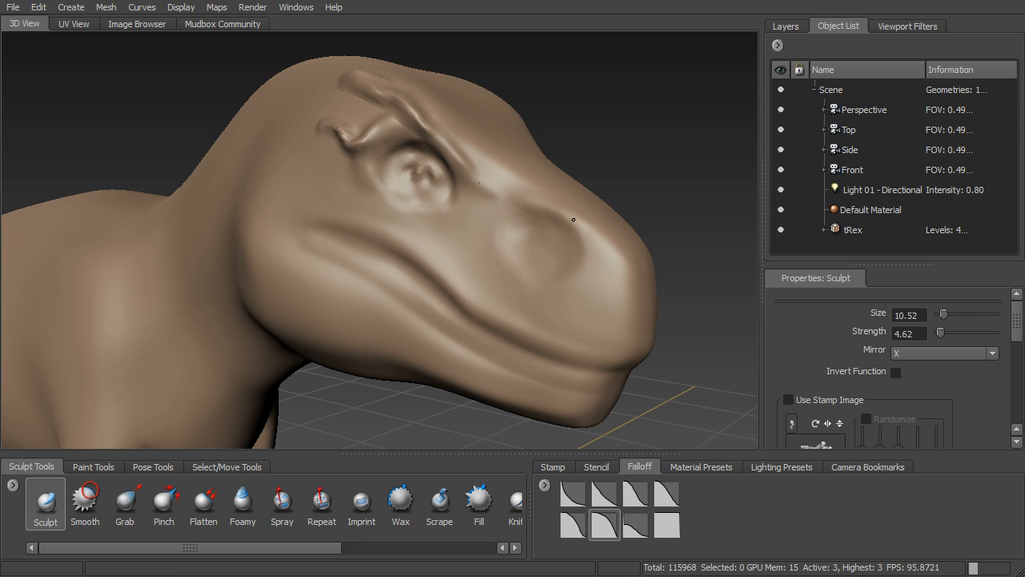
pyautogui.moveTo(584, 226); pyautogui.dragTo(550, 303)
pyautogui.keyDown('shift'); pyautogui.moveTo(583, 264); pyautogui.dragTo(570, 302); pyautogui.keyUp('shift')
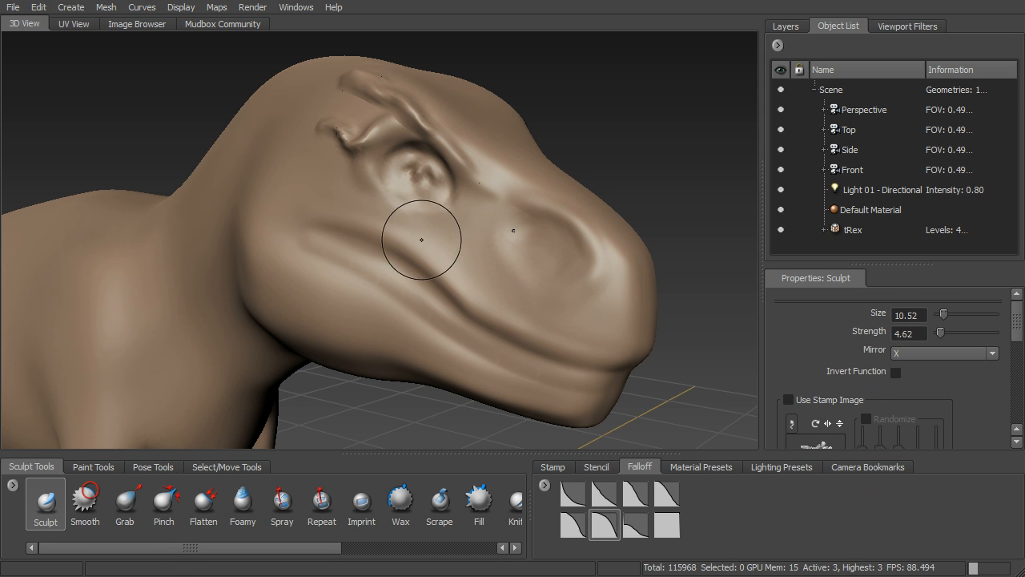
# Set the Sculpt brush size to 6.85 and build and smooth raised skin folds below and behind the eye.
pyautogui.press('b')
pyautogui.moveTo(420, 233); pyautogui.dragTo(410, 237)
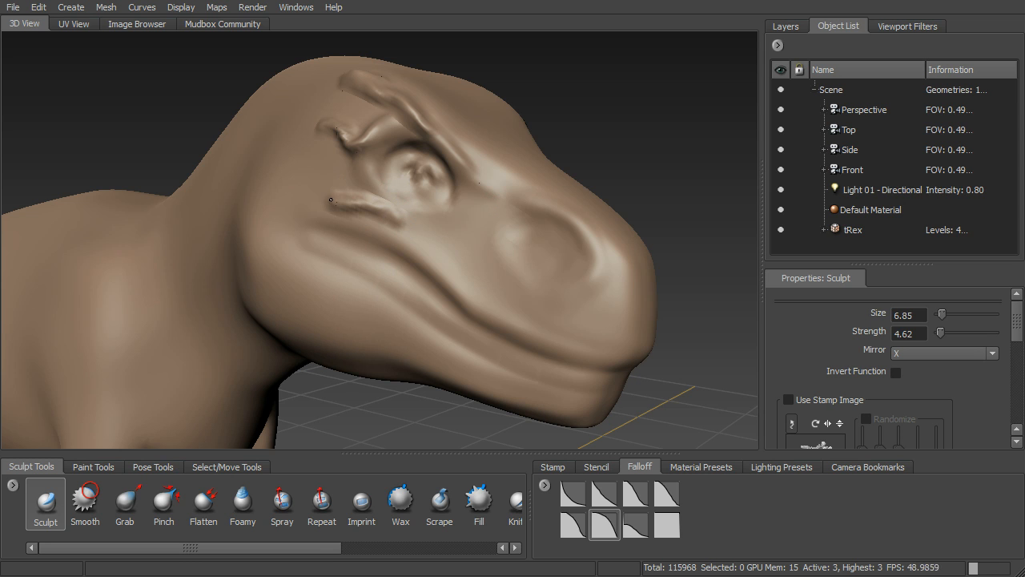
pyautogui.moveTo(327, 191); pyautogui.dragTo(308, 143)
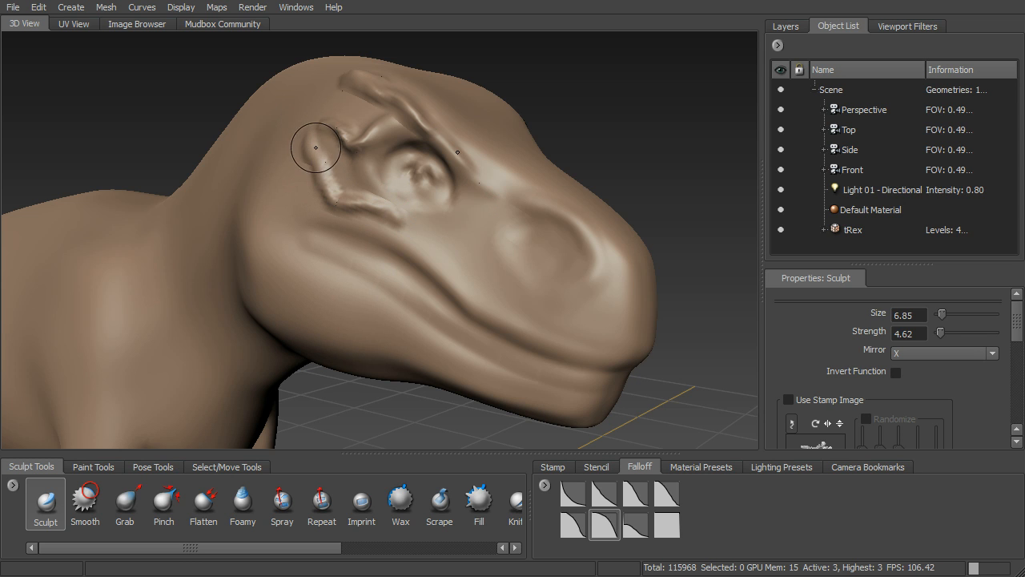
pyautogui.press('shift')
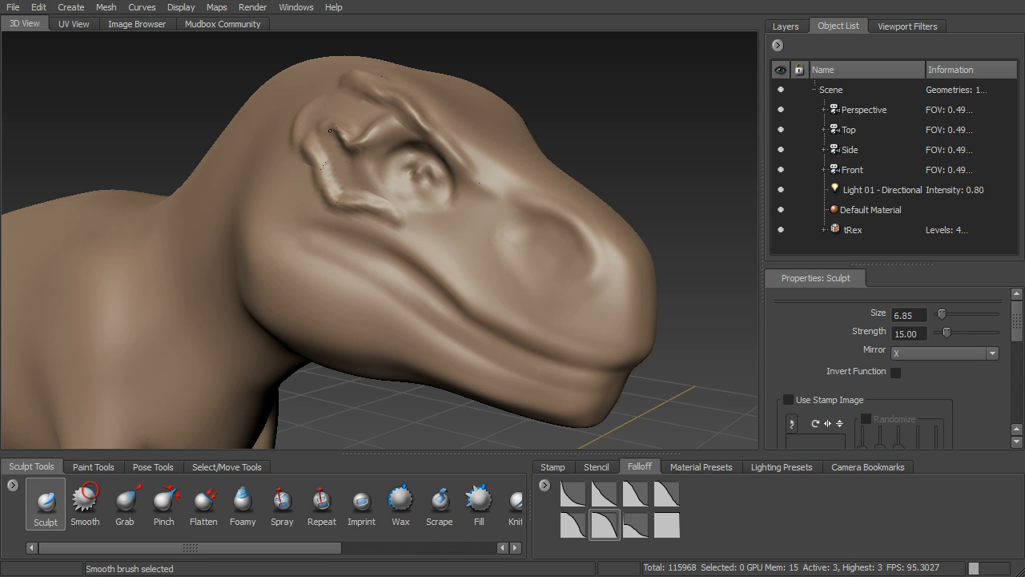
pyautogui.keyDown('alt'); pyautogui.moveTo(531, 83); pyautogui.dragTo(513, 170); pyautogui.keyUp('alt')
pyautogui.moveTo(474, 198)
pyautogui.mouseDown()
pyautogui.moveTo(457, 218)
pyautogui.moveTo(449, 210)
pyautogui.mouseUp()
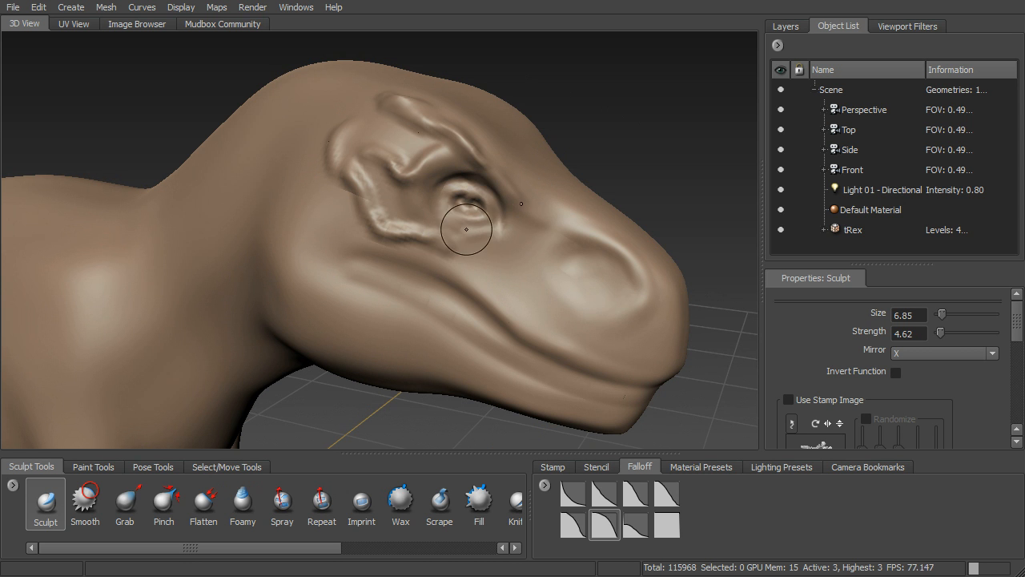
pyautogui.keyDown('alt'); pyautogui.moveTo(575, 139); pyautogui.dragTo(578, 144); pyautogui.keyUp('alt')
# Set the Sculpt brush size to 19.26 and shape the shoulder where the arm joins the body.
pyautogui.press('b')
pyautogui.moveTo(393, 223); pyautogui.dragTo(479, 249)
pyautogui.moveTo(480, 249)
pyautogui.keyDown('alt'); pyautogui.mouseDown(button='right')
pyautogui.moveTo(422, 300)
pyautogui.moveTo(208, 356)
pyautogui.mouseUp(button='right'); pyautogui.keyUp('alt')
pyautogui.keyDown('alt'); pyautogui.moveTo(208, 357); pyautogui.dragTo(509, 175, button='middle'); pyautogui.keyUp('alt')
pyautogui.keyDown('alt'); pyautogui.moveTo(457, 228); pyautogui.dragTo(480, 254, button='right'); pyautogui.keyUp('alt')
pyautogui.keyDown('alt'); pyautogui.moveTo(480, 254); pyautogui.dragTo(482, 278, button='middle'); pyautogui.keyUp('alt')
pyautogui.keyDown('alt'); pyautogui.moveTo(552, 251); pyautogui.dragTo(450, 273, button='middle'); pyautogui.keyUp('alt')
pyautogui.keyDown('alt'); pyautogui.moveTo(450, 274); pyautogui.dragTo(508, 227); pyautogui.keyUp('alt')
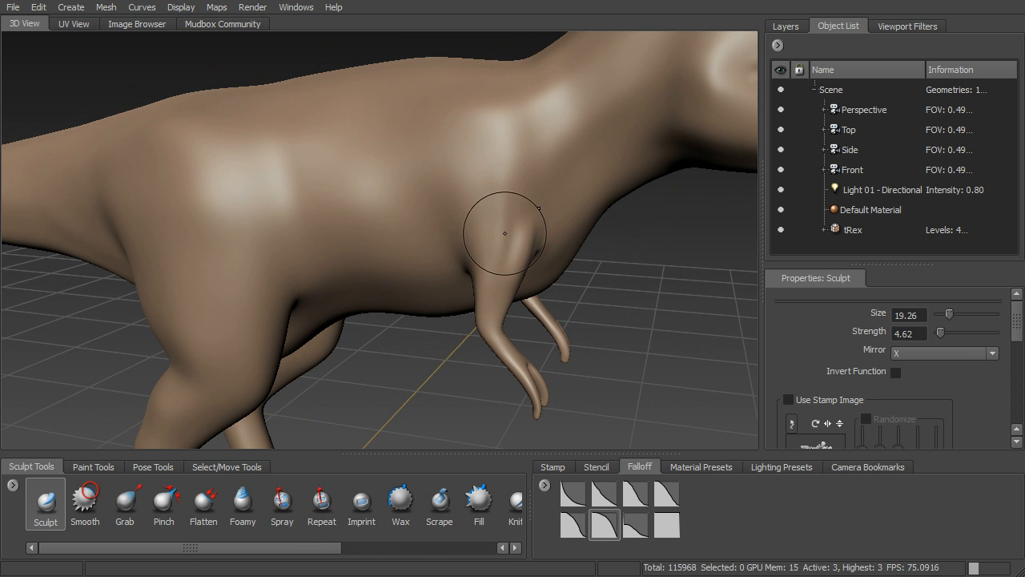
pyautogui.moveTo(499, 182)
pyautogui.keyDown('shift'); pyautogui.mouseDown()
pyautogui.moveTo(498, 240)
pyautogui.moveTo(528, 215)
pyautogui.mouseUp(); pyautogui.keyUp('shift')
pyautogui.click(607, 510)
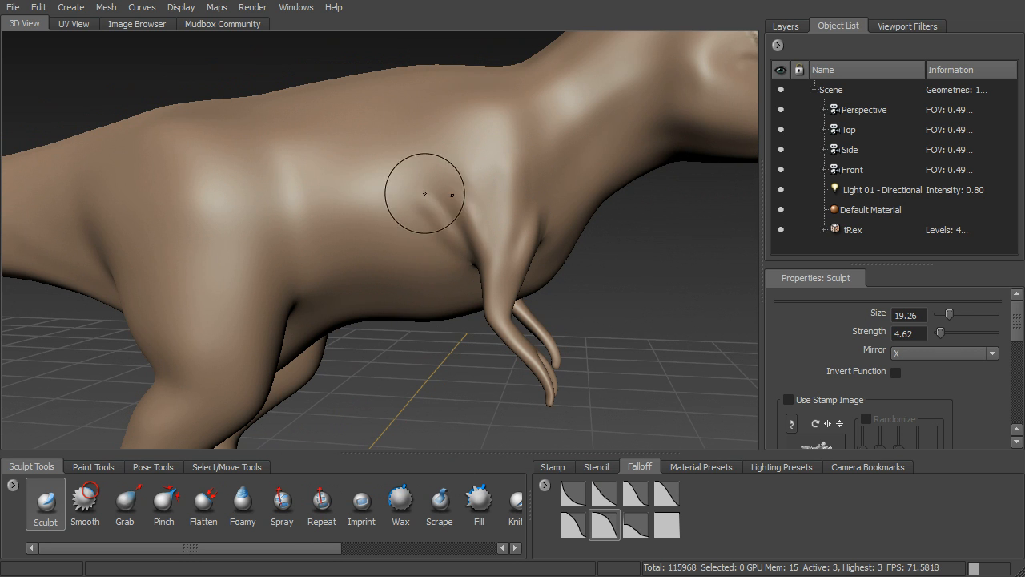
# Sculpt skin folds behind the arm and a crease along the lower flank towards the hind leg.
pyautogui.moveTo(460, 197); pyautogui.dragTo(453, 228)
pyautogui.moveTo(452, 270); pyautogui.dragTo(425, 275)
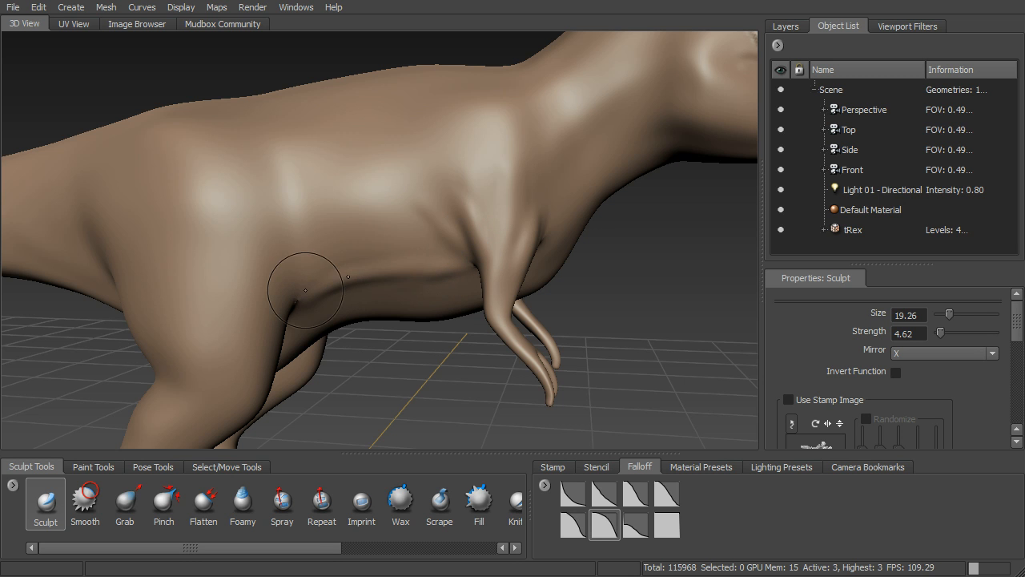
pyautogui.moveTo(401, 223); pyautogui.dragTo(432, 261)
pyautogui.moveTo(336, 272)
pyautogui.mouseDown()
pyautogui.moveTo(329, 242)
pyautogui.moveTo(326, 252)
pyautogui.mouseUp()
# Set the Sculpt brush size to 40.35 and build up vertical muscle forms on the thigh and hip.
pyautogui.press('b')
pyautogui.moveTo(262, 275); pyautogui.dragTo(277, 280)
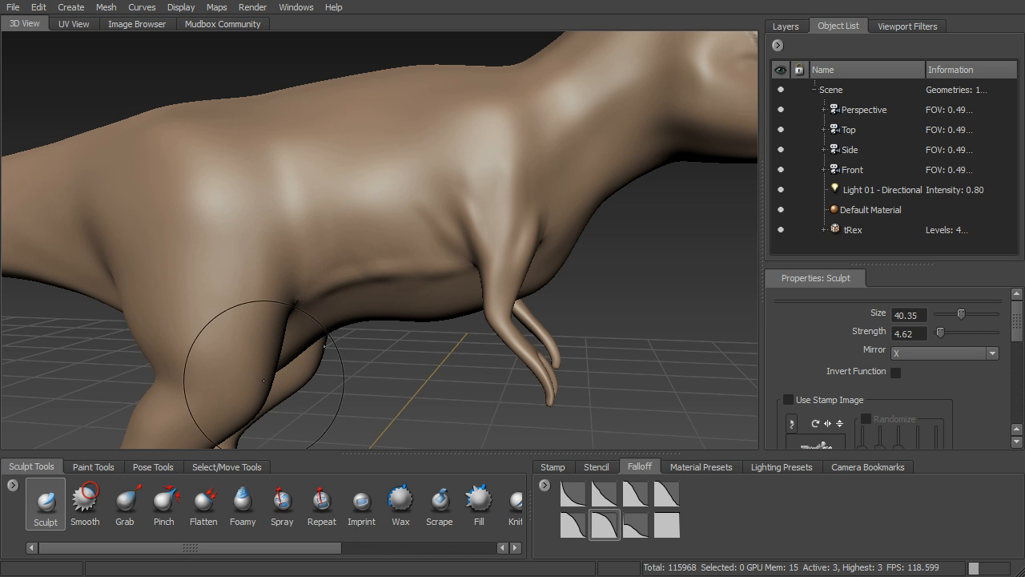
pyautogui.moveTo(242, 192)
pyautogui.mouseDown()
pyautogui.moveTo(255, 267)
pyautogui.moveTo(246, 216)
pyautogui.mouseUp()
pyautogui.moveTo(222, 373); pyautogui.dragTo(224, 256)
pyautogui.moveTo(222, 373); pyautogui.dragTo(215, 366)
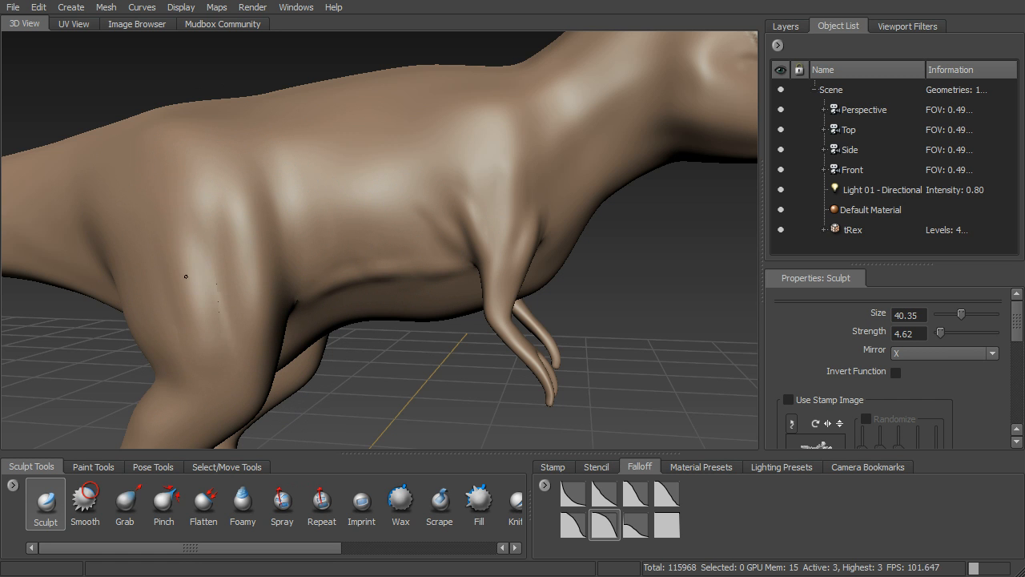
pyautogui.keyDown('alt'); pyautogui.moveTo(361, 392); pyautogui.dragTo(185, 318); pyautogui.keyUp('alt')
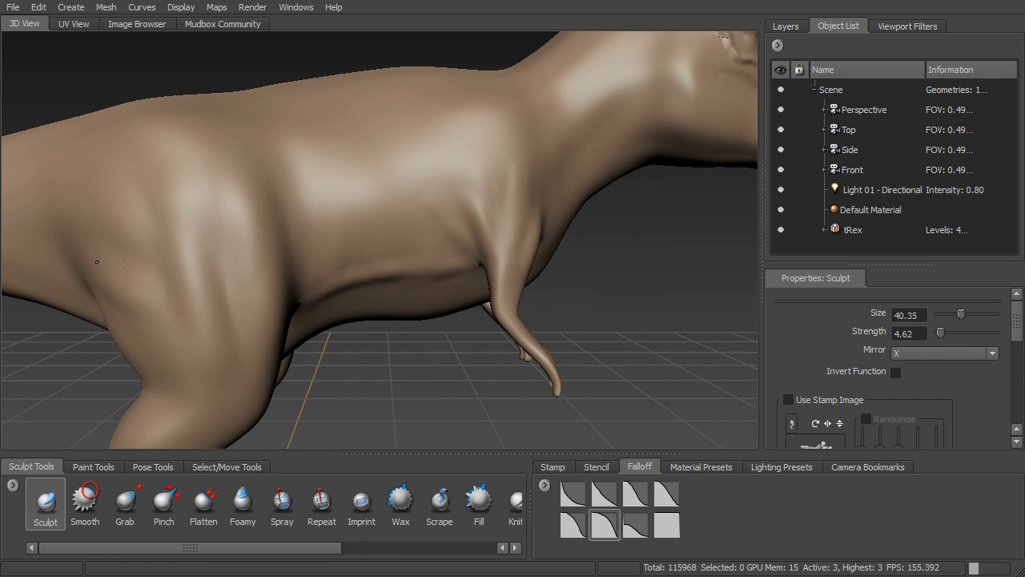
# Examine the sculpted body, shoulder, legs and head from several angles and distances.
pyautogui.moveTo(350, 373)
pyautogui.keyDown('alt'); pyautogui.mouseDown()
pyautogui.moveTo(388, 284)
pyautogui.moveTo(228, 232)
pyautogui.mouseUp(); pyautogui.keyUp('alt')
pyautogui.moveTo(434, 241)
pyautogui.keyDown('alt'); pyautogui.mouseDown()
pyautogui.moveTo(393, 265)
pyautogui.moveTo(522, 236)
pyautogui.mouseUp(); pyautogui.keyUp('alt')
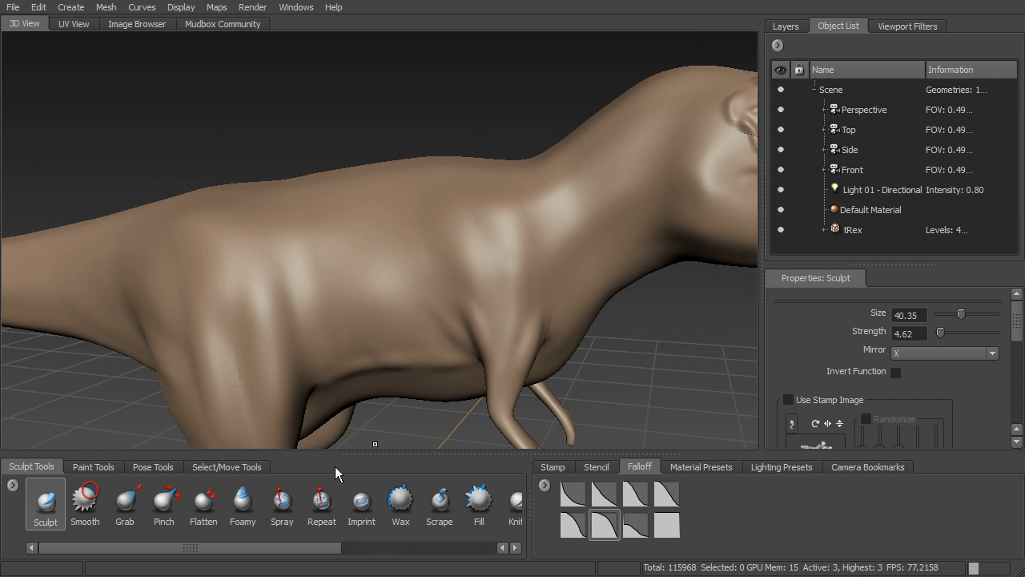
pyautogui.moveTo(576, 247)
pyautogui.keyDown('alt'); pyautogui.mouseDown()
pyautogui.moveTo(573, 263)
pyautogui.moveTo(581, 259)
pyautogui.mouseUp(); pyautogui.keyUp('alt')
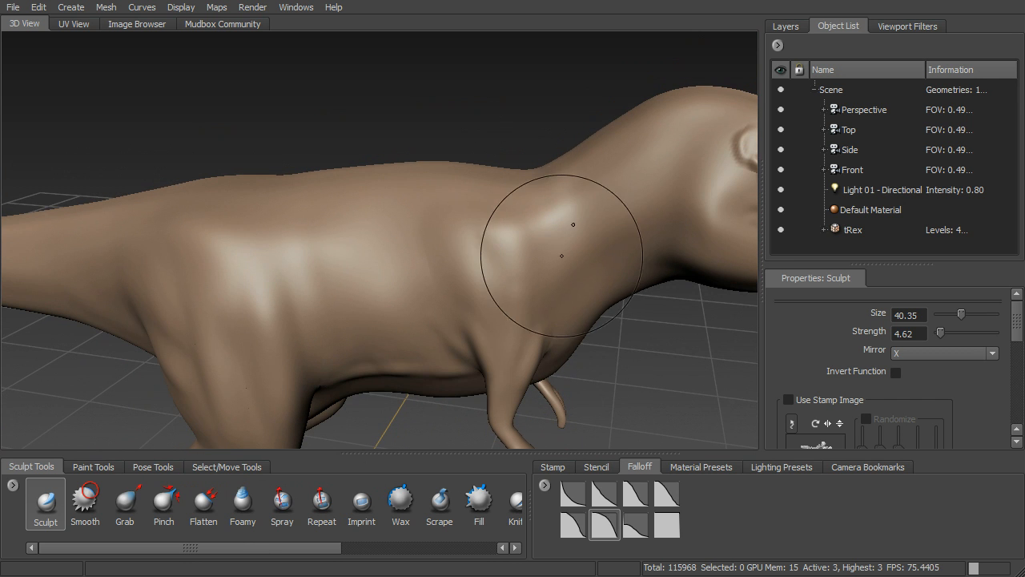
pyautogui.keyDown('alt'); pyautogui.moveTo(676, 154); pyautogui.dragTo(538, 205, button='middle'); pyautogui.keyUp('alt')
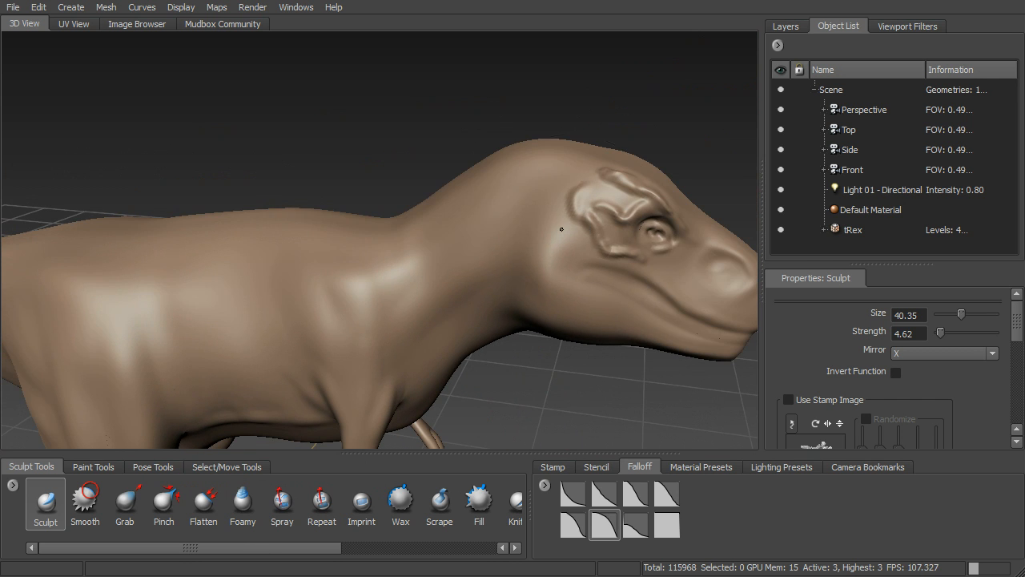
pyautogui.press('shift')
pyautogui.keyDown('alt'); pyautogui.moveTo(186, 350); pyautogui.dragTo(229, 343, button='right'); pyautogui.keyUp('alt')
pyautogui.keyDown('alt'); pyautogui.moveTo(466, 245); pyautogui.dragTo(523, 179); pyautogui.keyUp('alt')
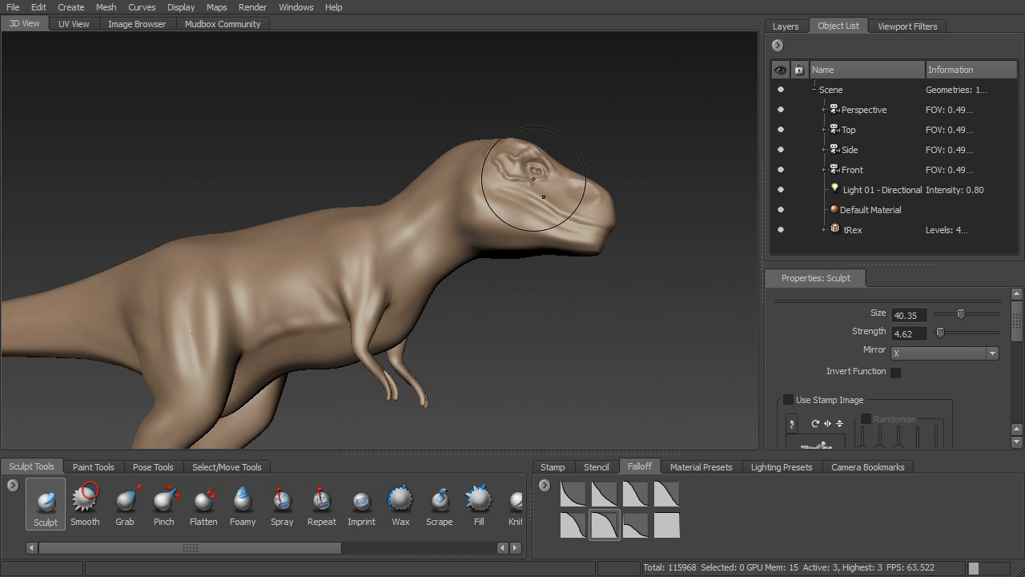
pyautogui.keyDown('alt'); pyautogui.moveTo(507, 254); pyautogui.dragTo(464, 288); pyautogui.keyUp('alt')
pyautogui.keyDown('alt'); pyautogui.moveTo(464, 288); pyautogui.dragTo(569, 197, button='middle'); pyautogui.keyUp('alt')
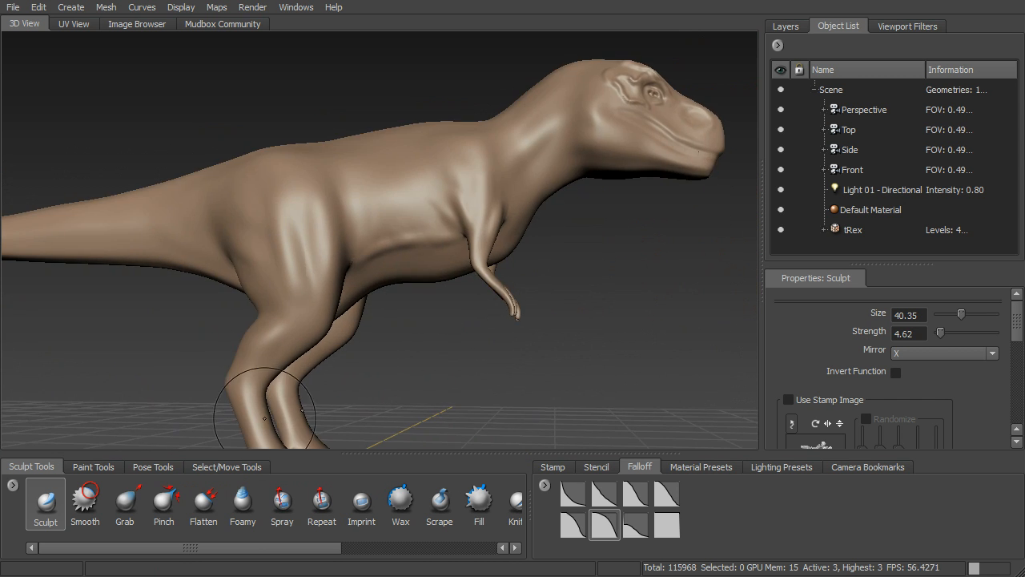
pyautogui.keyDown('alt'); pyautogui.moveTo(623, 179); pyautogui.dragTo(585, 213); pyautogui.keyUp('alt')
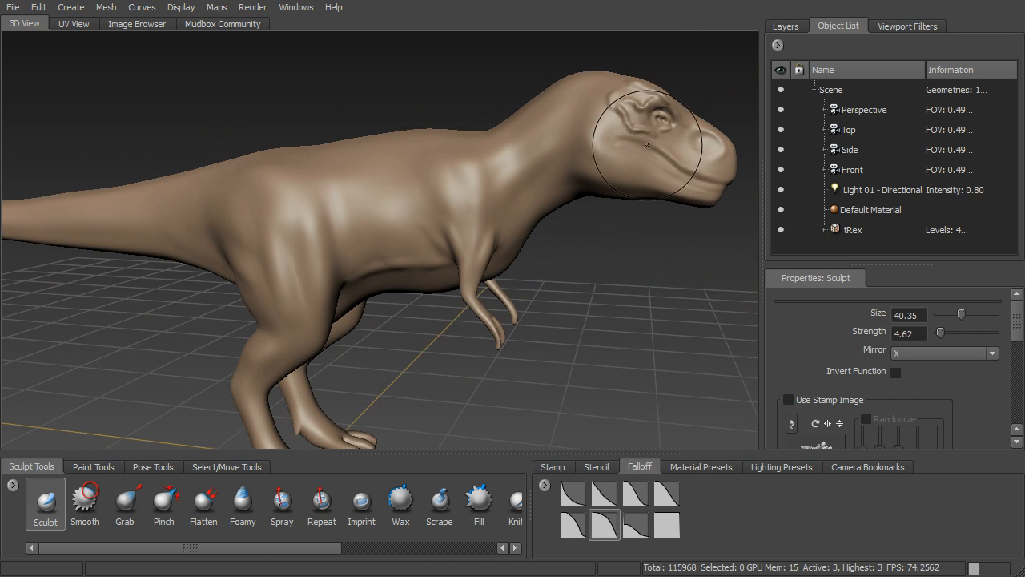
# Carve creases along the outer edge of the fold below and behind the eye using the Knife brush at size 9.67.
pyautogui.keyDown('alt'); pyautogui.moveTo(659, 240); pyautogui.dragTo(490, 331, button='middle'); pyautogui.keyUp('alt')
pyautogui.keyDown('alt'); pyautogui.moveTo(490, 332); pyautogui.dragTo(491, 440, button='right'); pyautogui.keyUp('alt')
pyautogui.moveTo(293, 556); pyautogui.dragTo(468, 554)
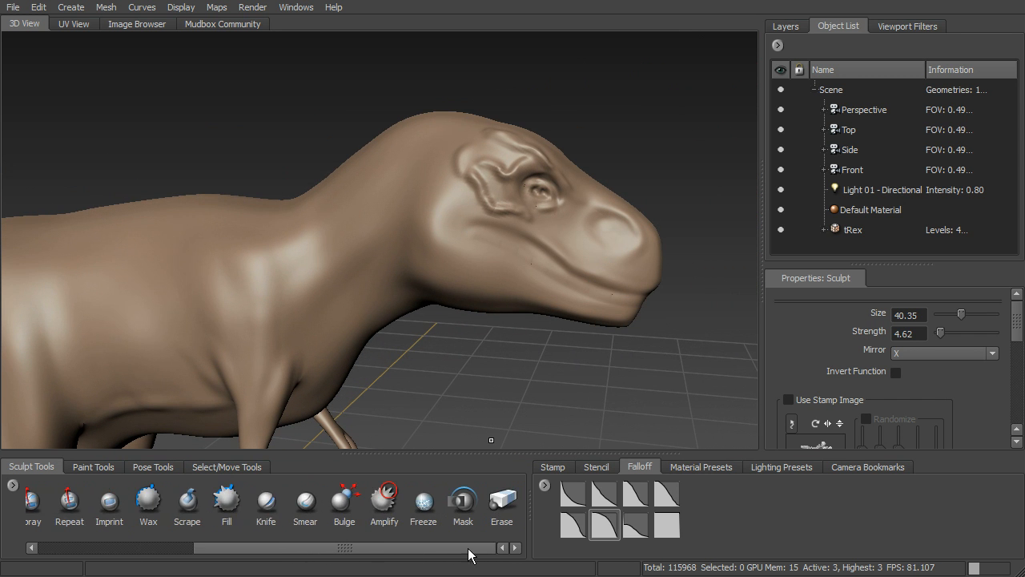
pyautogui.click(266, 524)
pyautogui.keyDown('alt'); pyautogui.moveTo(548, 217); pyautogui.dragTo(570, 232, button='right'); pyautogui.keyUp('alt')
pyautogui.keyDown('alt'); pyautogui.moveTo(570, 233); pyautogui.dragTo(470, 228, button='middle'); pyautogui.keyUp('alt')
pyautogui.press('b')
pyautogui.moveTo(408, 264); pyautogui.dragTo(357, 282)
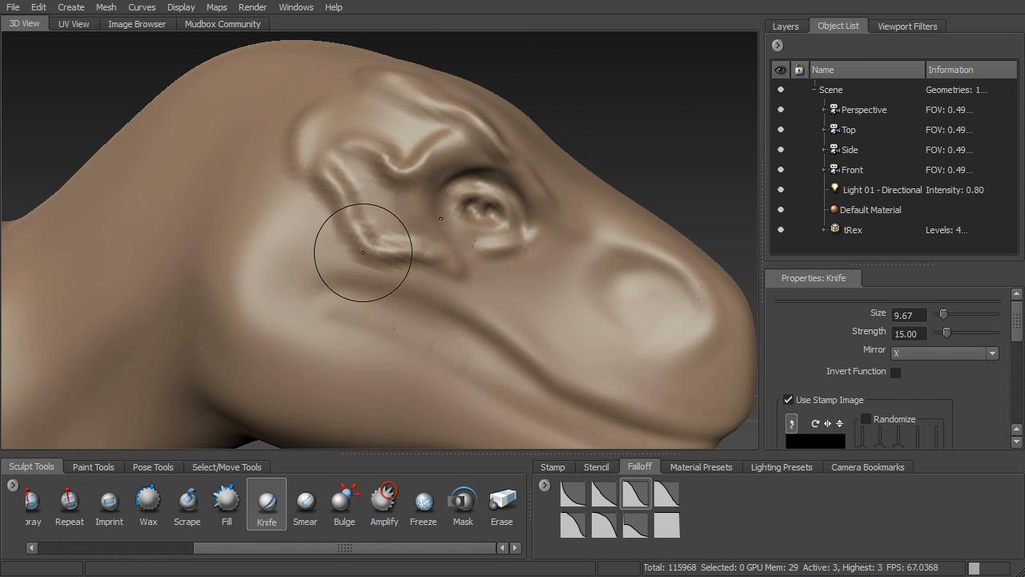
pyautogui.moveTo(348, 246); pyautogui.dragTo(290, 173)
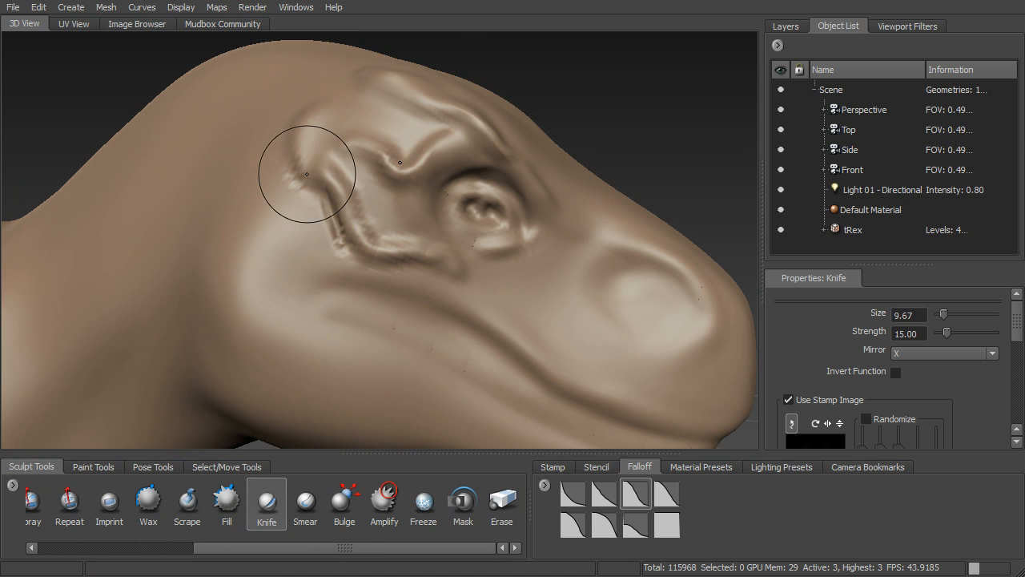
# Add subdivision level 4 and cut finer Knife creases beneath the eye fold and around the eyeball.
pyautogui.hotkey('shift', 'd')
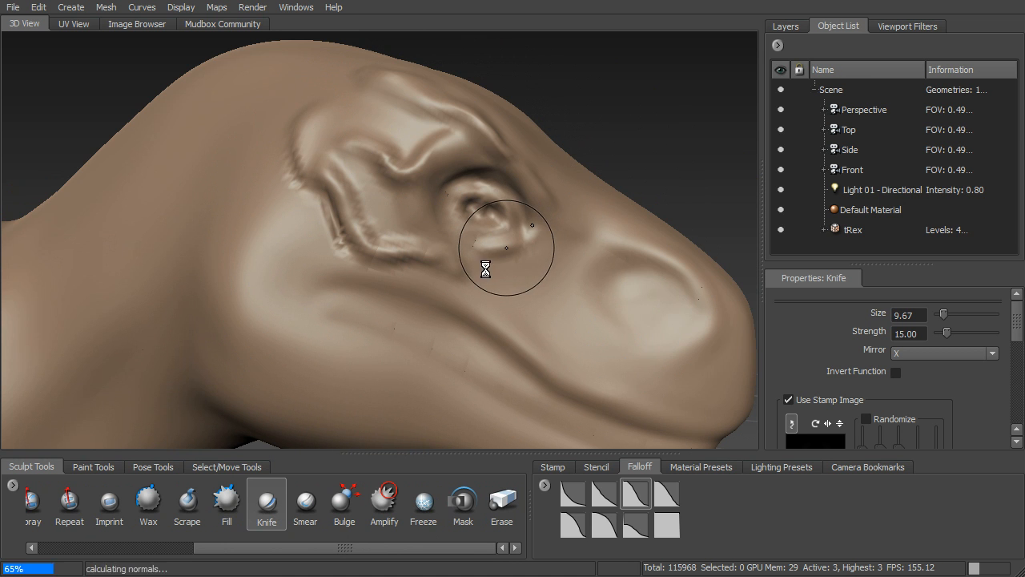
pyautogui.moveTo(372, 261)
pyautogui.mouseDown()
pyautogui.moveTo(325, 201)
pyautogui.moveTo(340, 247)
pyautogui.moveTo(289, 178)
pyautogui.mouseUp()
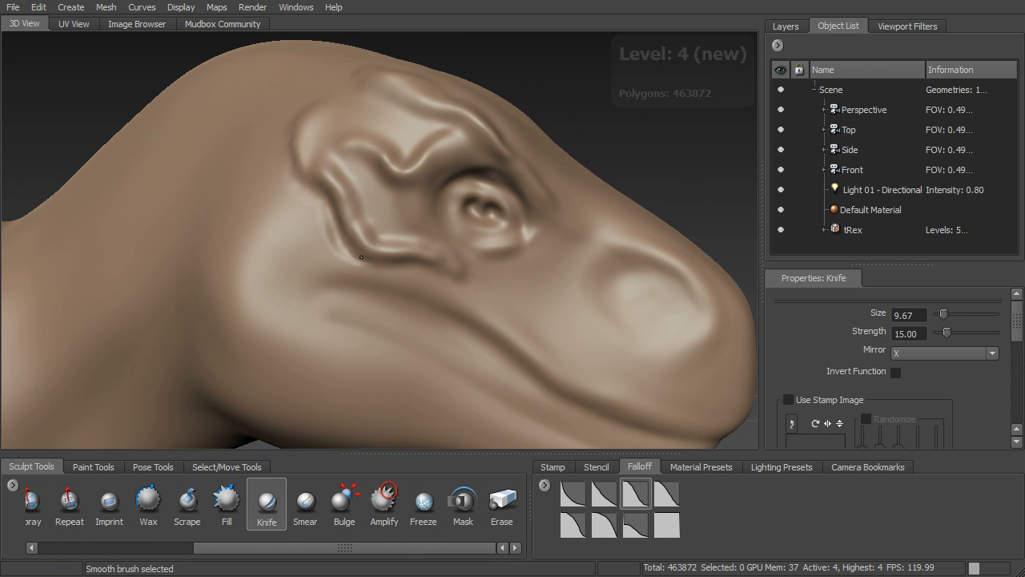
pyautogui.moveTo(451, 293)
pyautogui.mouseDown()
pyautogui.moveTo(416, 265)
pyautogui.moveTo(353, 254)
pyautogui.mouseUp()
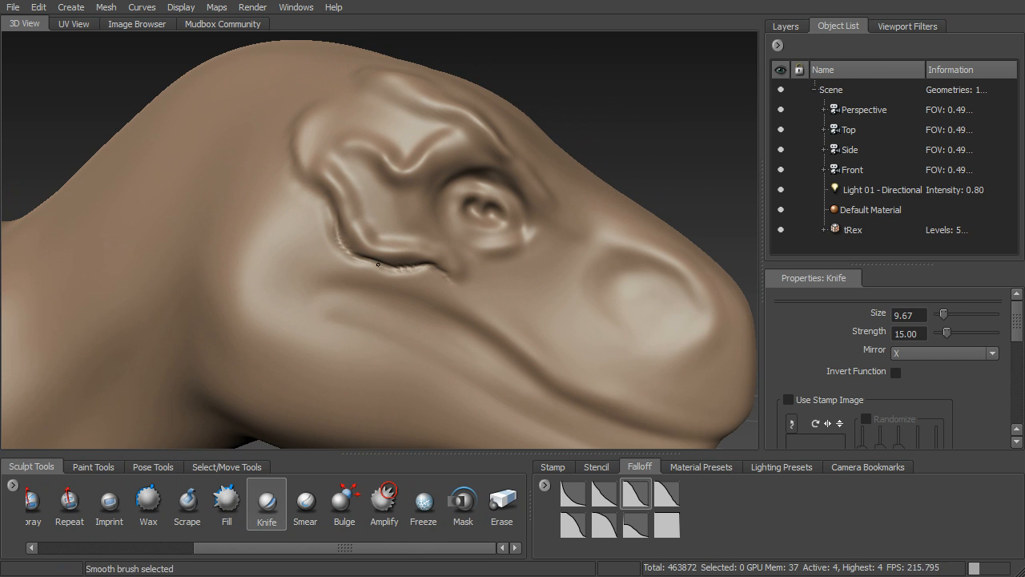
pyautogui.moveTo(479, 201)
pyautogui.mouseDown()
pyautogui.moveTo(496, 217)
pyautogui.moveTo(453, 197)
pyautogui.mouseUp()
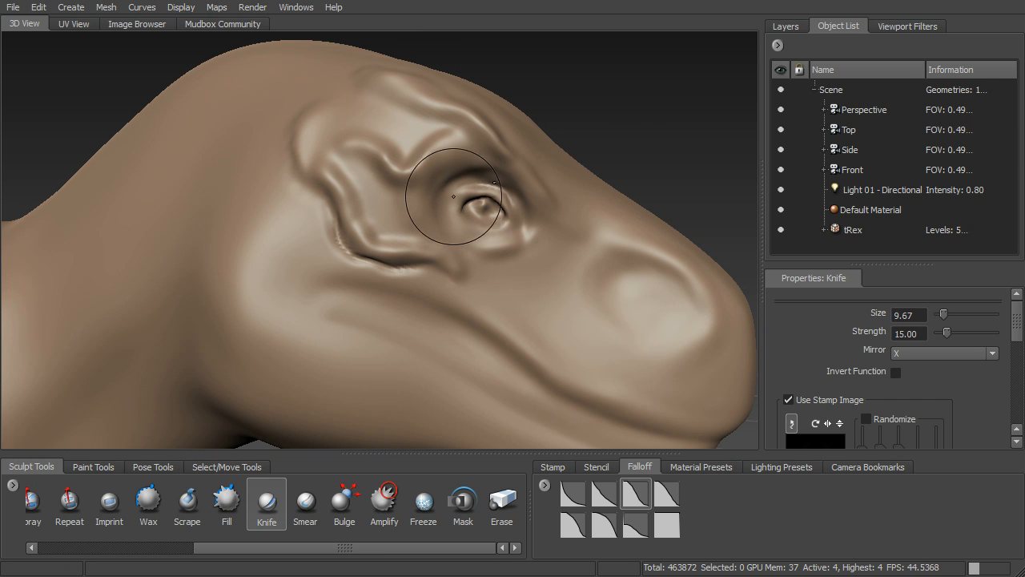
pyautogui.keyDown('shift'); pyautogui.moveTo(515, 206); pyautogui.dragTo(503, 230); pyautogui.keyUp('shift')
# Set the Knife brush to size 29.16 and strength 8.95 and carve muscle separation lines down the thigh.
pyautogui.press('a')
pyautogui.scroll(5, 393, 204)
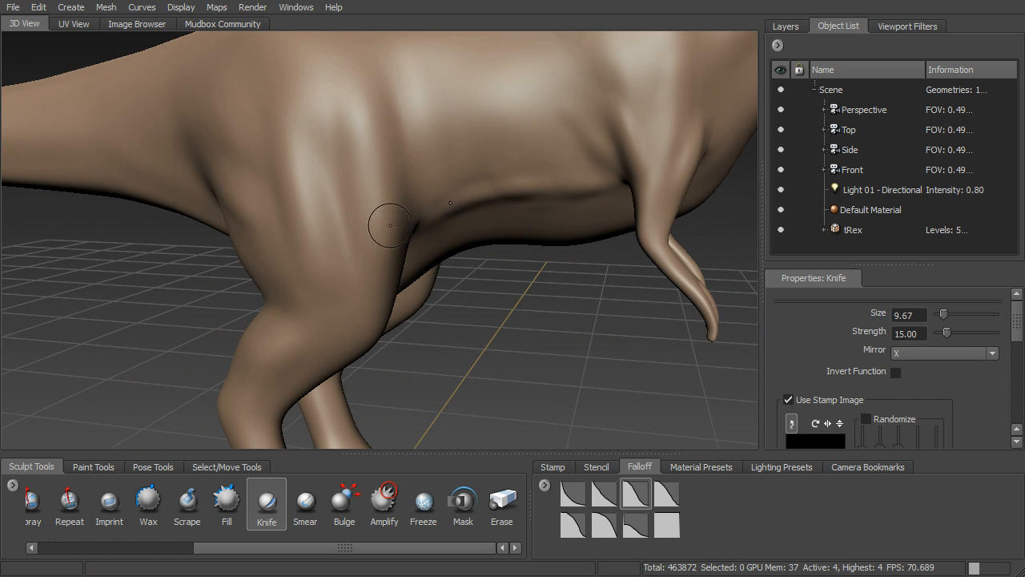
pyautogui.moveTo(357, 217); pyautogui.dragTo(352, 264)
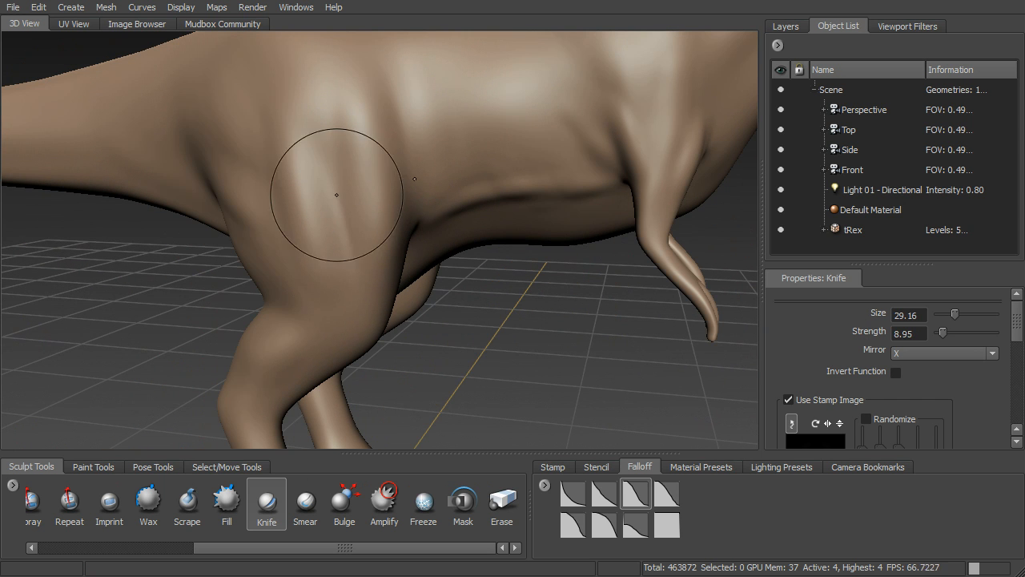
pyautogui.moveTo(334, 169); pyautogui.dragTo(353, 268)
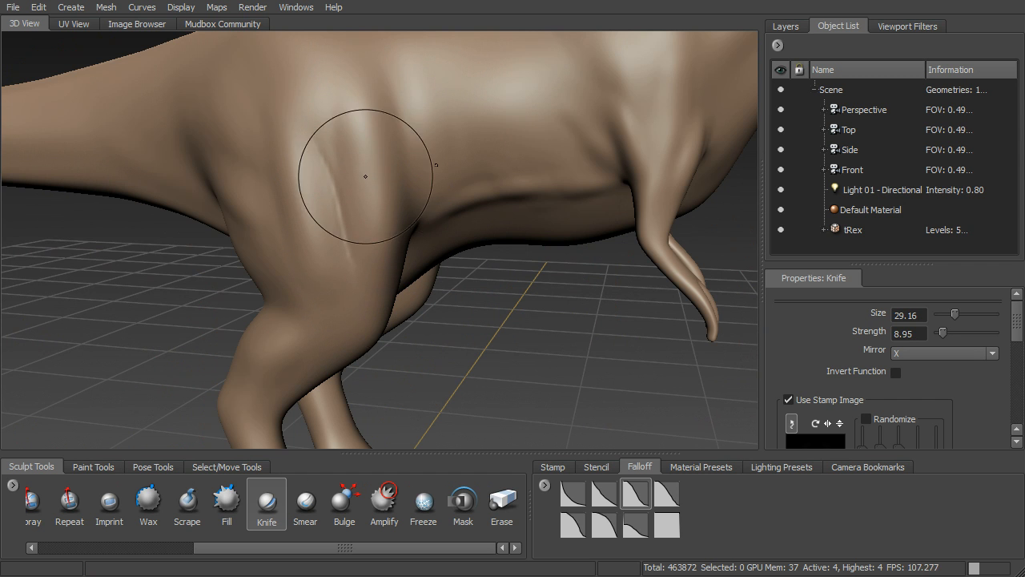
pyautogui.keyDown('alt'); pyautogui.moveTo(354, 120); pyautogui.dragTo(354, 229); pyautogui.keyUp('alt')
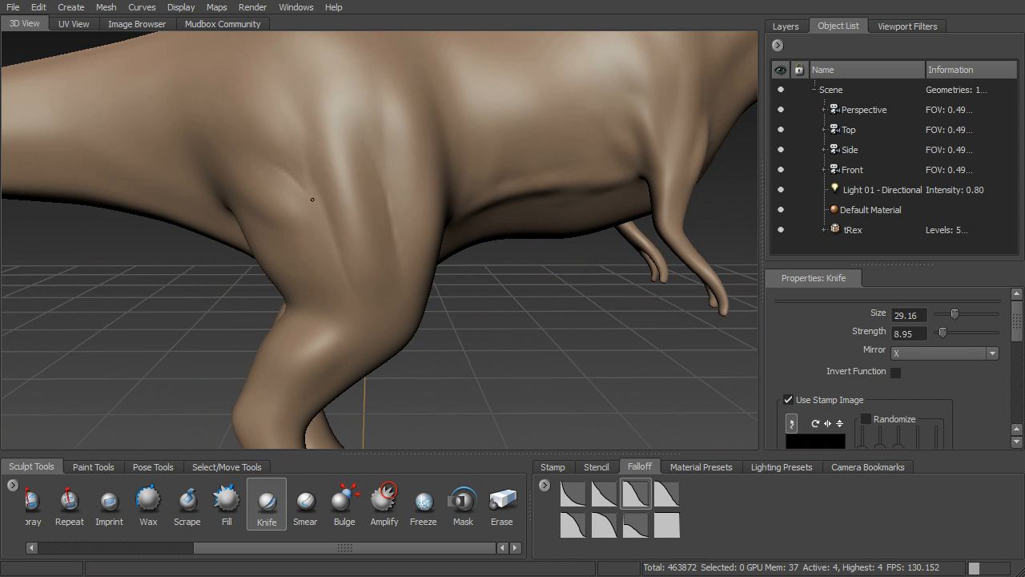
# Carve a series of lengthwise wrinkles along the belly between the hind leg and the arm with the Knife brush.
pyautogui.keyDown('alt'); pyautogui.moveTo(327, 173); pyautogui.dragTo(478, 285); pyautogui.keyUp('alt')
pyautogui.keyDown('alt'); pyautogui.moveTo(409, 227); pyautogui.dragTo(435, 139); pyautogui.keyUp('alt')
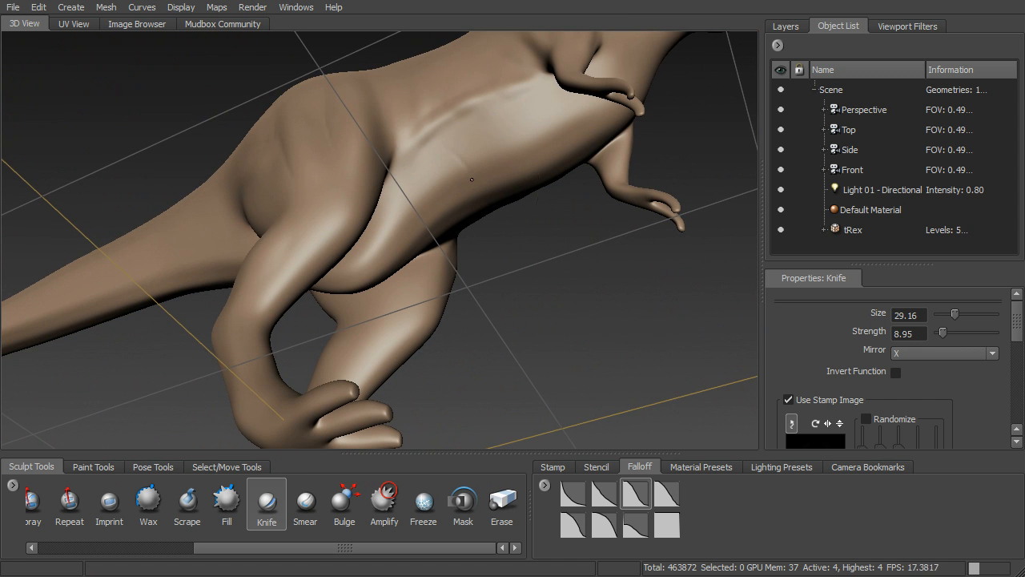
pyautogui.moveTo(490, 129)
pyautogui.mouseDown()
pyautogui.moveTo(498, 141)
pyautogui.moveTo(520, 104)
pyautogui.mouseUp()
pyautogui.moveTo(452, 160); pyautogui.dragTo(593, 100)
pyautogui.moveTo(401, 188)
pyautogui.mouseDown()
pyautogui.moveTo(512, 137)
pyautogui.moveTo(592, 116)
pyautogui.mouseUp()
pyautogui.moveTo(433, 189); pyautogui.dragTo(520, 148)
pyautogui.moveTo(352, 240); pyautogui.dragTo(445, 180)
pyautogui.moveTo(392, 220); pyautogui.dragTo(453, 160)
pyautogui.press('shift')
pyautogui.keyDown('alt'); pyautogui.moveTo(502, 129); pyautogui.dragTo(438, 441); pyautogui.keyUp('alt')
pyautogui.moveTo(243, 552); pyautogui.dragTo(89, 551)
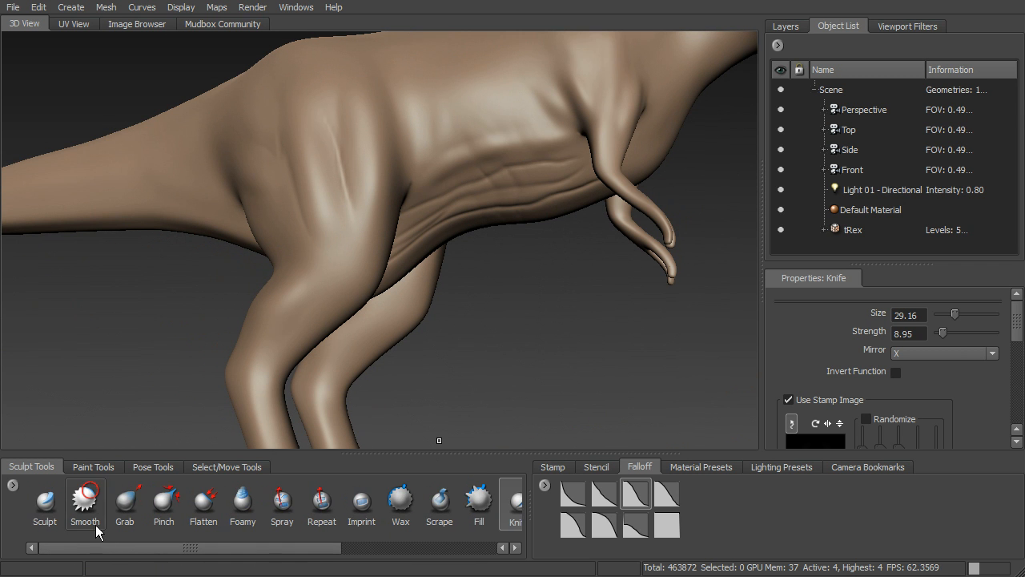
pyautogui.click(45, 501)
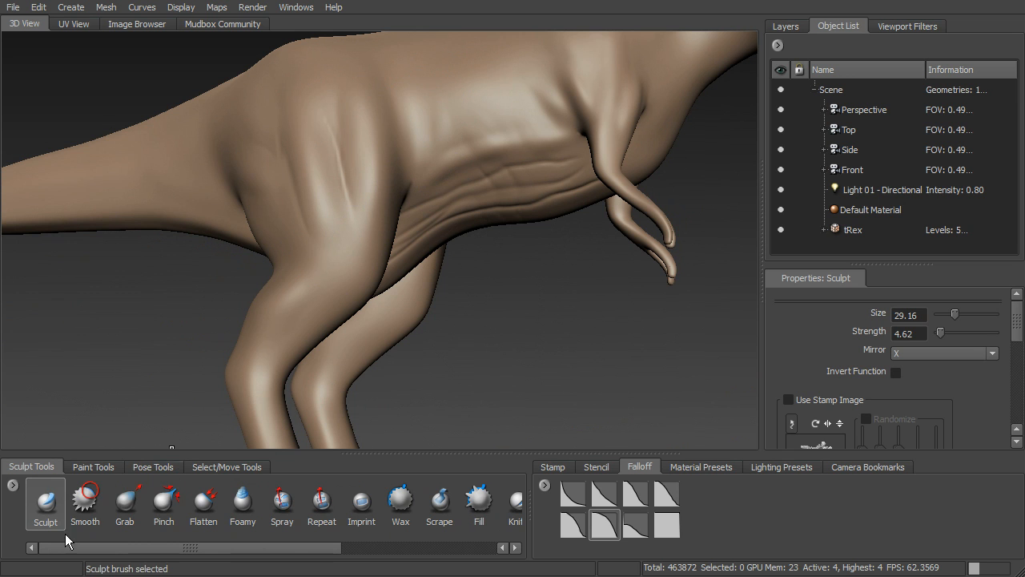
pyautogui.click(127, 508)
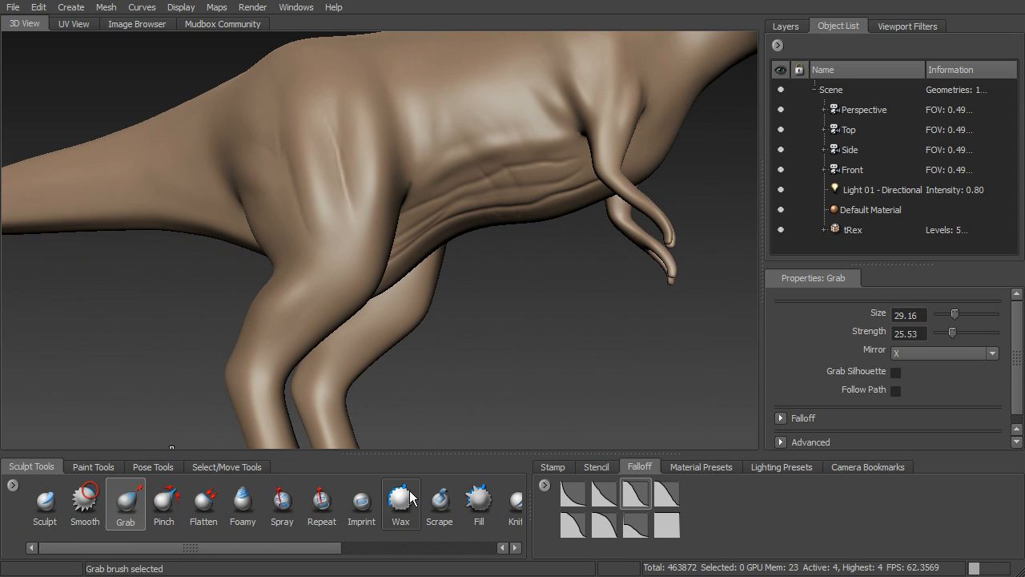
pyautogui.moveTo(292, 548); pyautogui.dragTo(447, 528)
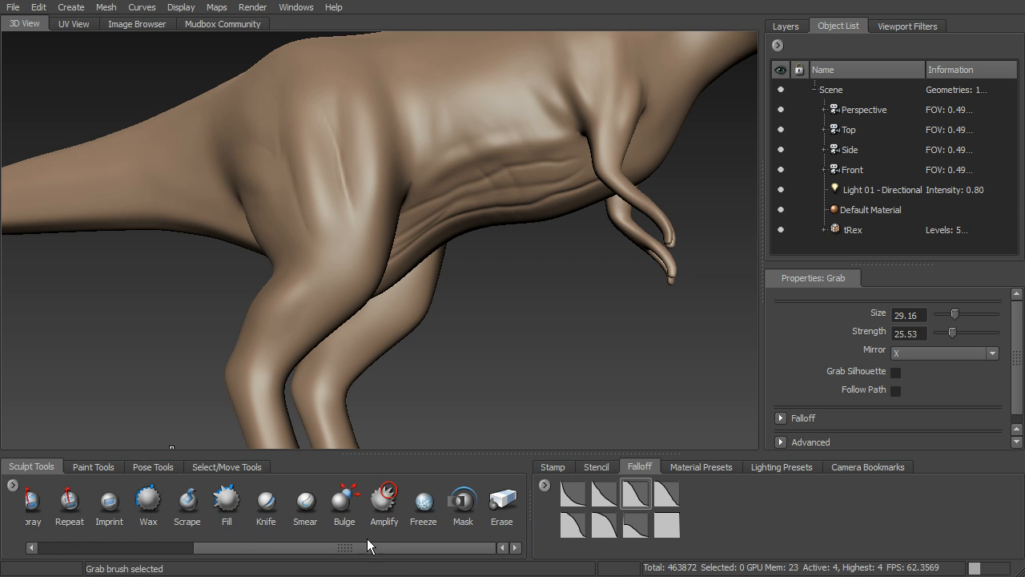
pyautogui.moveTo(318, 547); pyautogui.dragTo(86, 526)
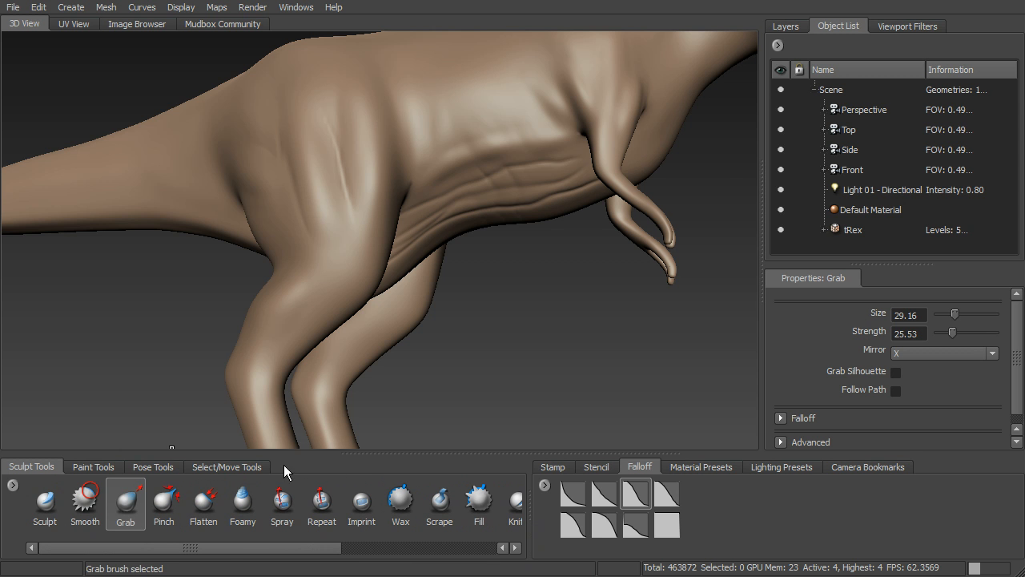
# Examine the carved thigh muscles and belly wrinkles up close, then inspect the upper body and head from several angles.
pyautogui.keyDown('alt'); pyautogui.moveTo(354, 240); pyautogui.dragTo(455, 314); pyautogui.keyUp('alt')
pyautogui.keyDown('alt'); pyautogui.moveTo(455, 314); pyautogui.dragTo(388, 269, button='right'); pyautogui.keyUp('alt')
pyautogui.keyDown('alt'); pyautogui.moveTo(387, 269); pyautogui.dragTo(388, 205); pyautogui.keyUp('alt')
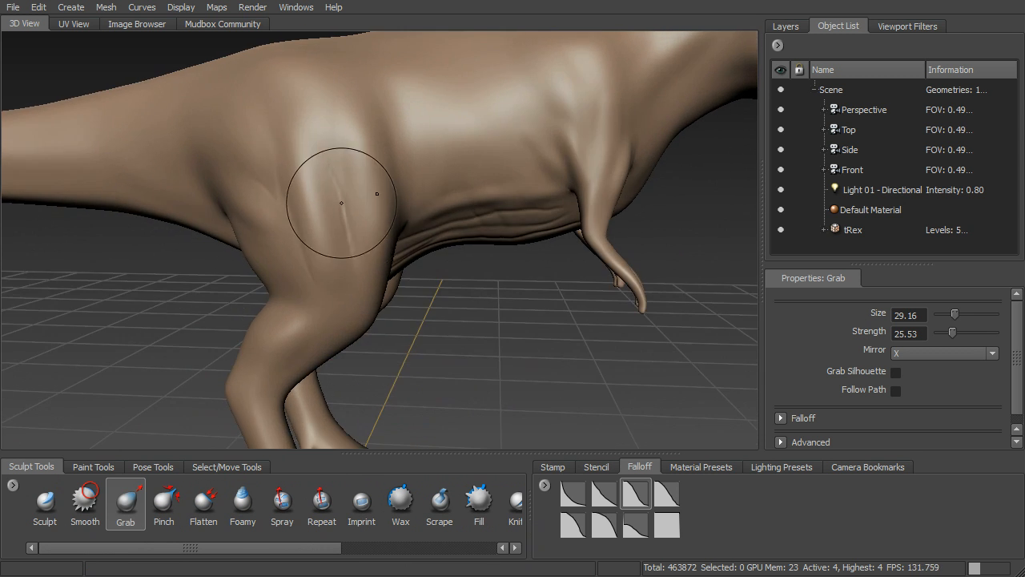
pyautogui.press('4')
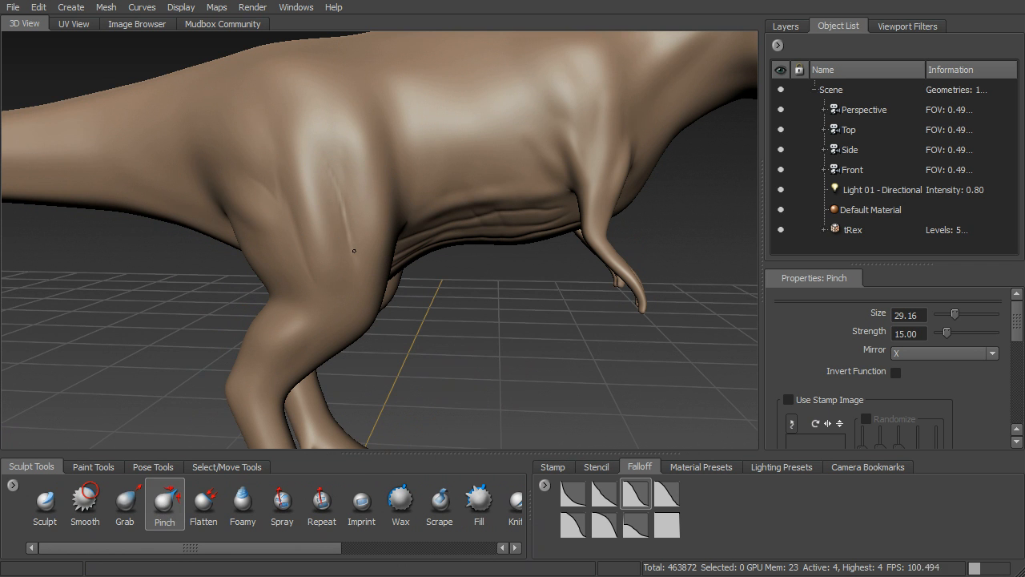
pyautogui.keyDown('alt'); pyautogui.moveTo(357, 246); pyautogui.dragTo(333, 164); pyautogui.keyUp('alt')
pyautogui.keyDown('alt'); pyautogui.moveTo(407, 184); pyautogui.dragTo(520, 157); pyautogui.keyUp('alt')
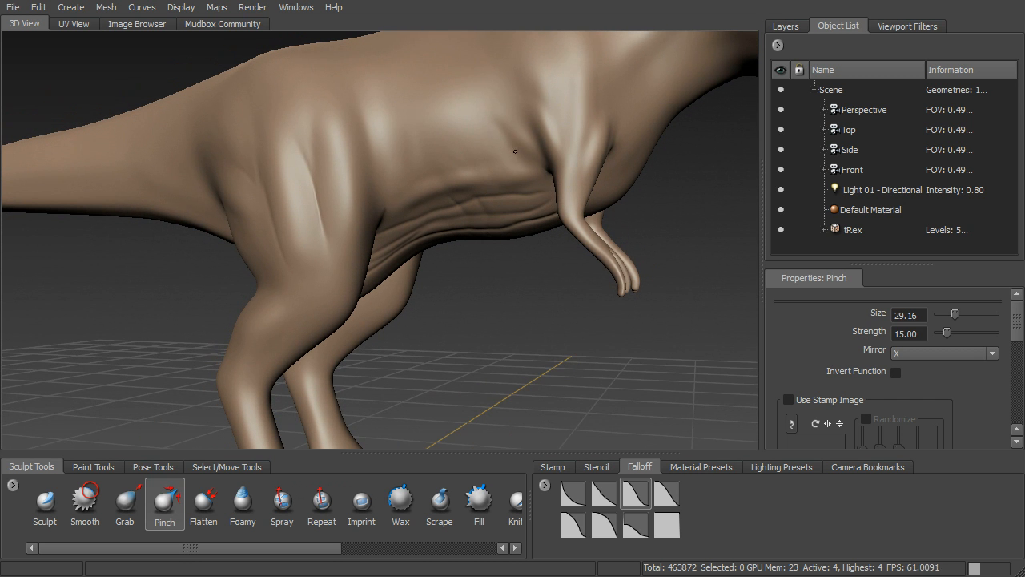
pyautogui.keyDown('alt'); pyautogui.moveTo(519, 158); pyautogui.dragTo(480, 205, button='right'); pyautogui.keyUp('alt')
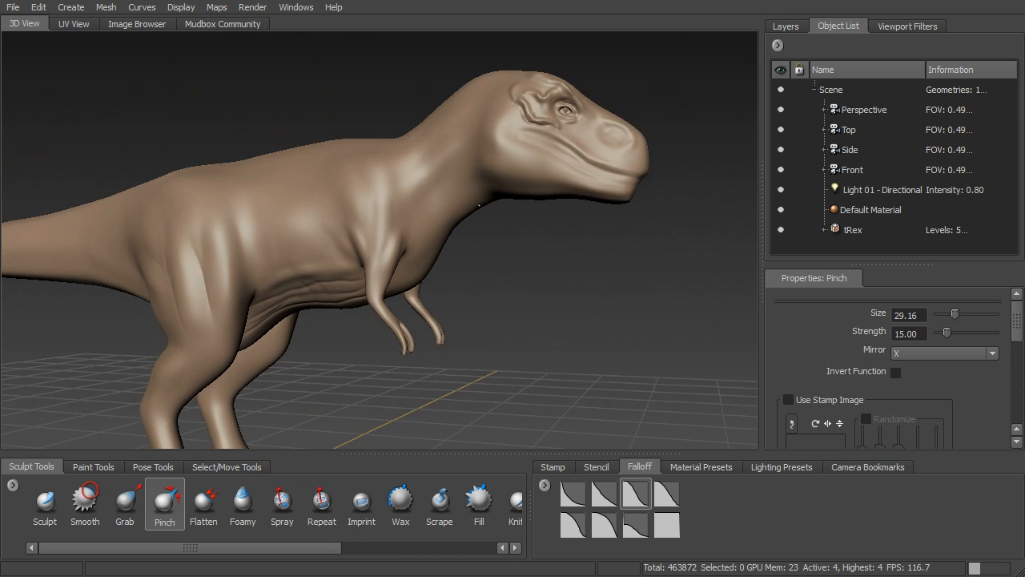
pyautogui.keyDown('alt'); pyautogui.moveTo(480, 206); pyautogui.dragTo(487, 227); pyautogui.keyUp('alt')
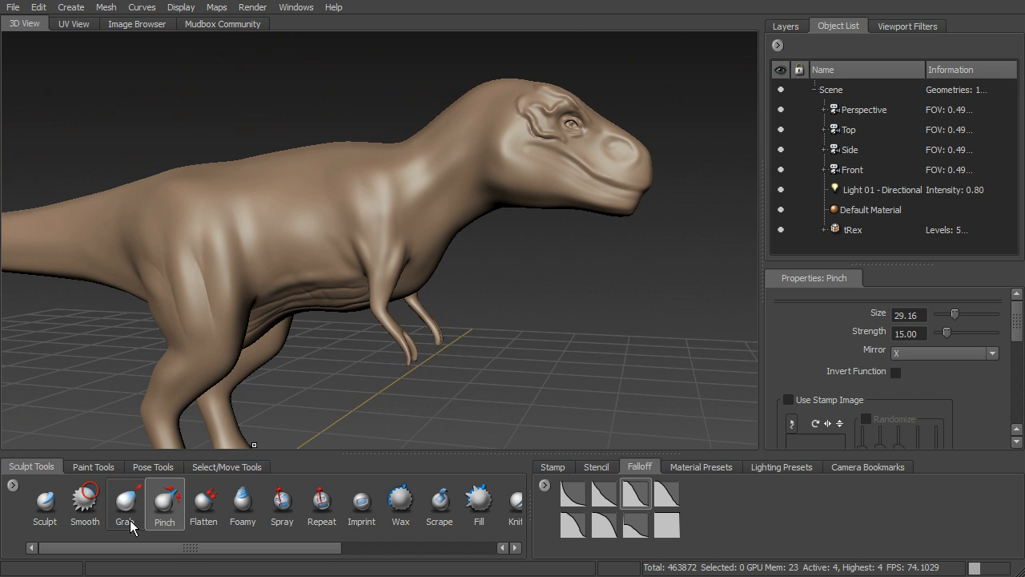
pyautogui.click(47, 504)
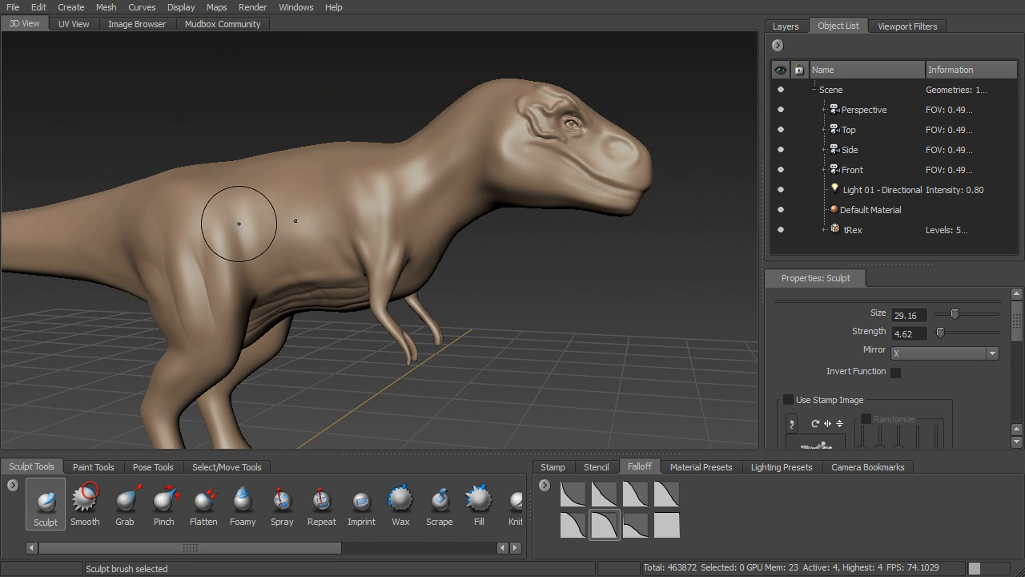
pyautogui.moveTo(461, 264)
pyautogui.keyDown('alt'); pyautogui.mouseDown()
pyautogui.moveTo(504, 328)
pyautogui.moveTo(508, 308)
pyautogui.moveTo(532, 332)
pyautogui.mouseUp(); pyautogui.keyUp('alt')
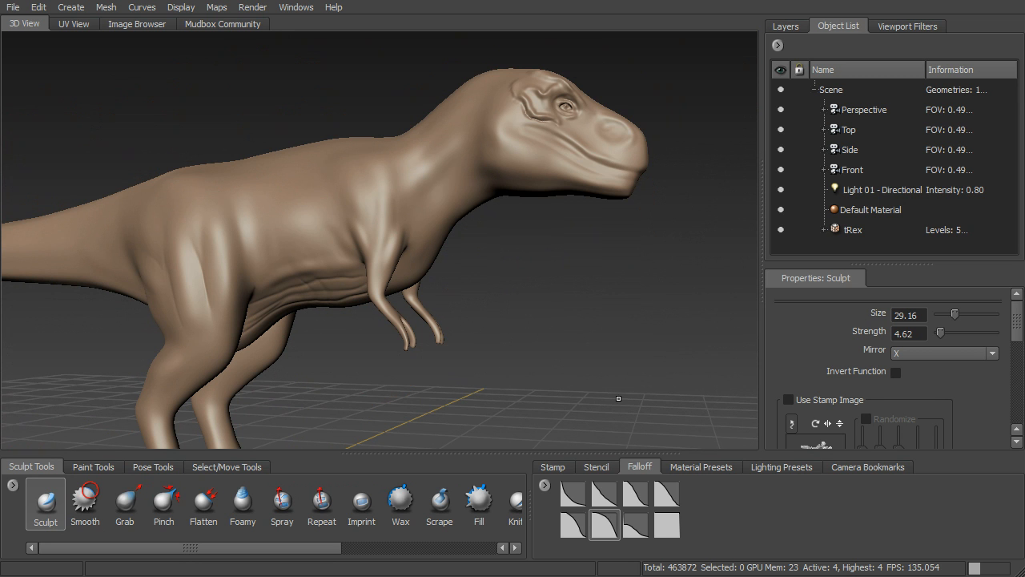
pyautogui.keyDown('alt'); pyautogui.moveTo(590, 376); pyautogui.dragTo(621, 423); pyautogui.keyUp('alt')
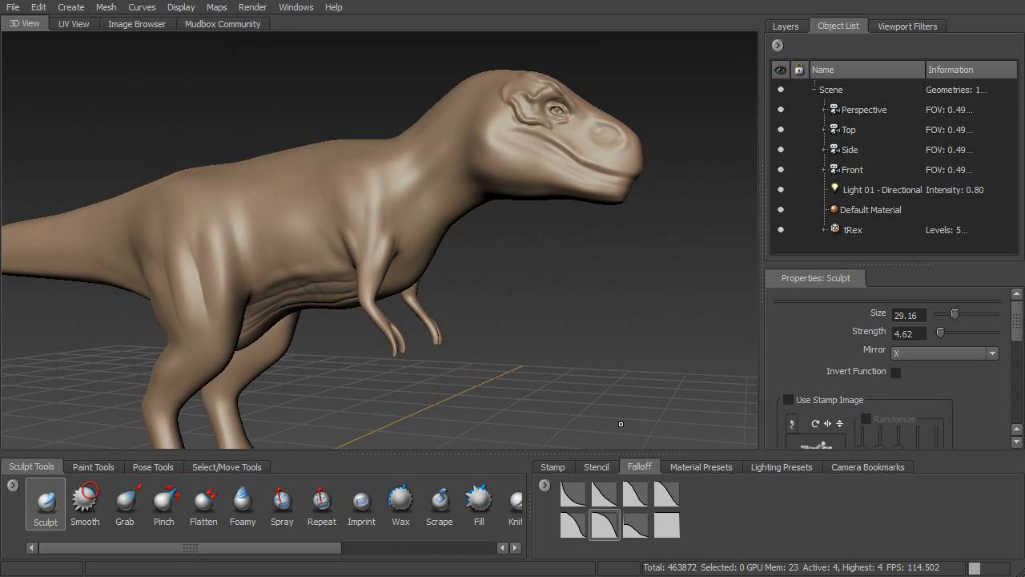
# Select the Spray brush with the first speckled stamp image and frame the flank between the hind leg and the arm.
pyautogui.click(554, 467)
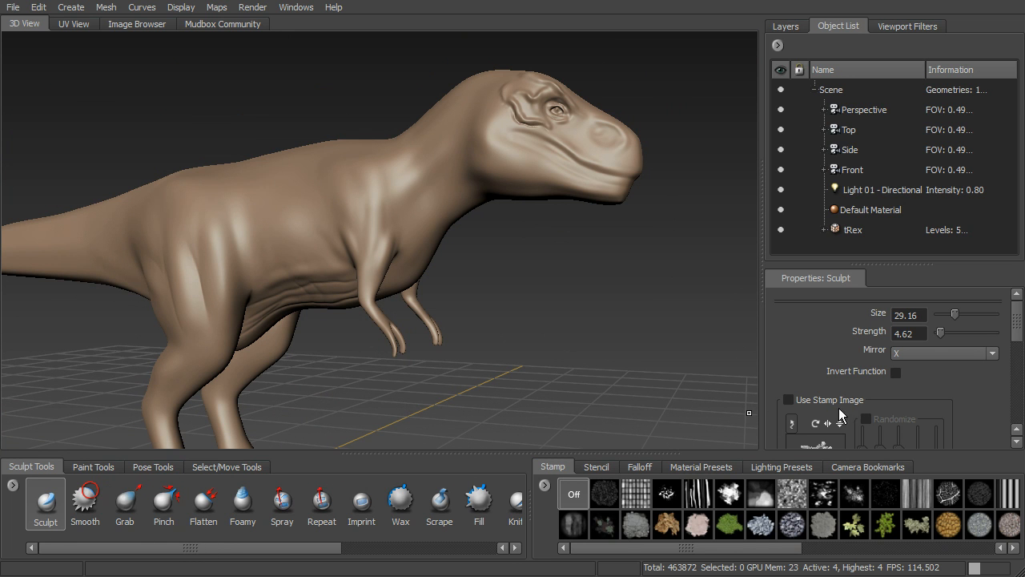
pyautogui.click(282, 498)
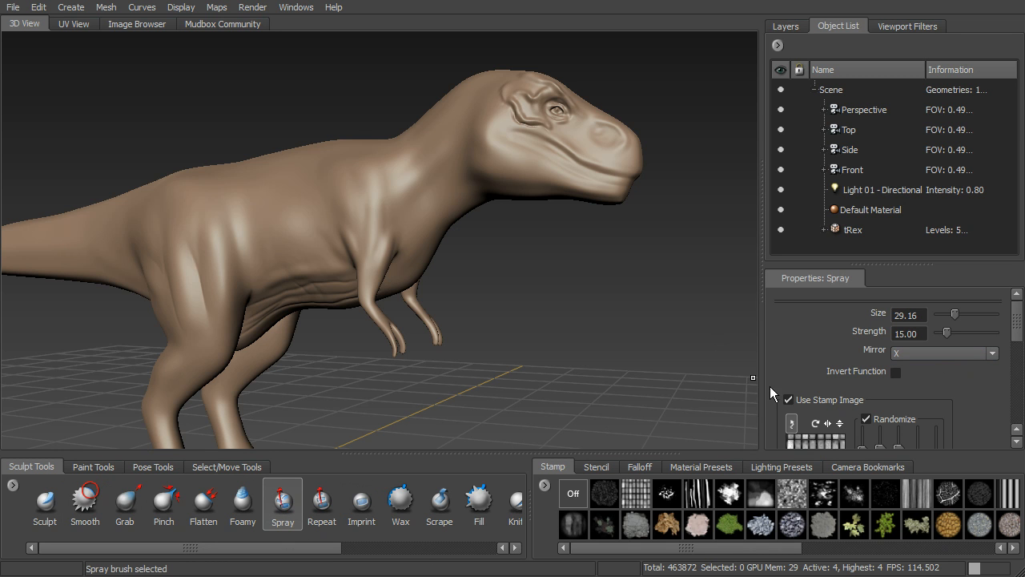
pyautogui.click(603, 496)
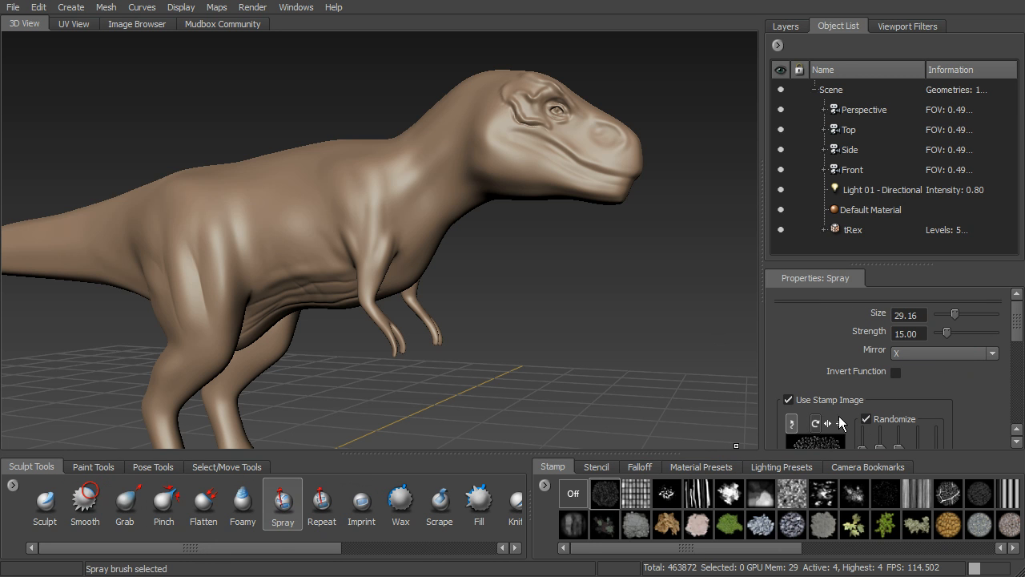
pyautogui.keyDown('alt'); pyautogui.moveTo(426, 267); pyautogui.dragTo(448, 261); pyautogui.keyUp('alt')
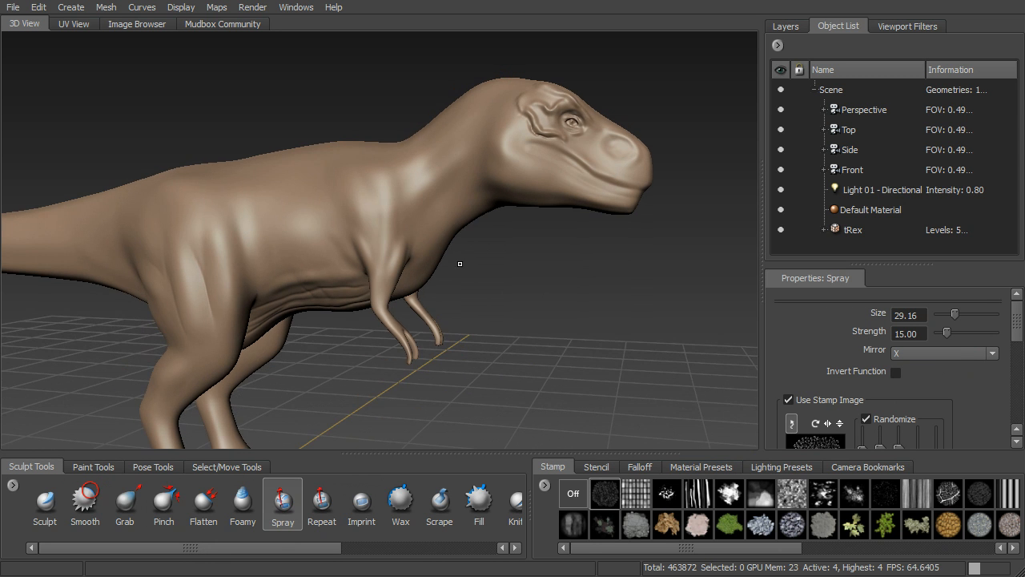
pyautogui.keyDown('alt'); pyautogui.moveTo(450, 262); pyautogui.dragTo(521, 270, button='middle'); pyautogui.keyUp('alt')
pyautogui.keyDown('alt'); pyautogui.moveTo(521, 269); pyautogui.dragTo(553, 256, button='right'); pyautogui.keyUp('alt')
# Try spraying the speckled stamp across the flank at different brush sizes, undoing the test strokes.
pyautogui.moveTo(394, 244)
pyautogui.mouseDown()
pyautogui.moveTo(403, 253)
pyautogui.moveTo(497, 245)
pyautogui.moveTo(446, 208)
pyautogui.mouseUp()
pyautogui.hotkey('ctrl', 'z')
pyautogui.moveTo(463, 275); pyautogui.dragTo(437, 294)
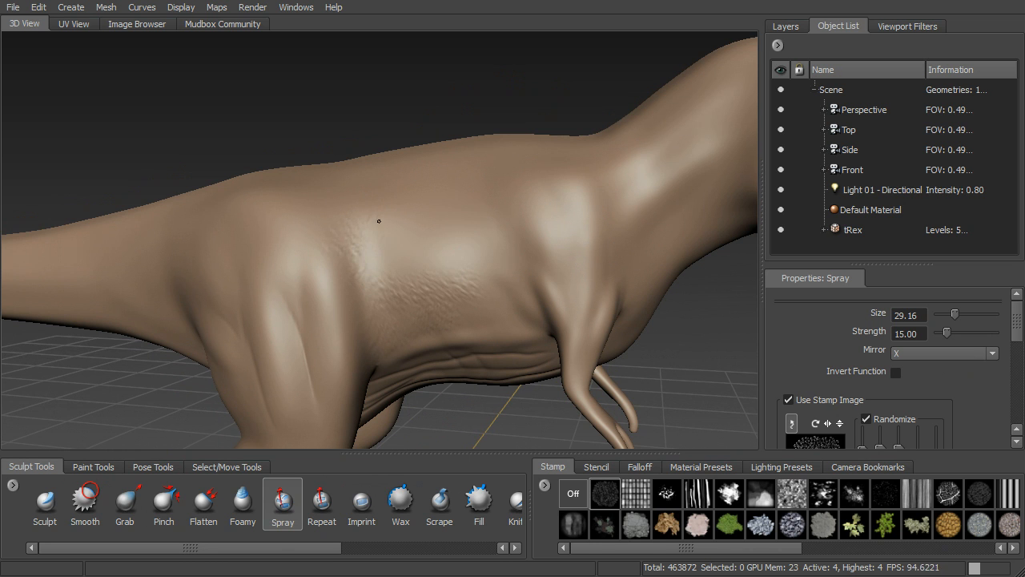
pyautogui.hotkey('ctrl', 'z')
pyautogui.press('b')
pyautogui.moveTo(459, 256); pyautogui.dragTo(429, 257)
pyautogui.moveTo(492, 249); pyautogui.dragTo(489, 250)
pyautogui.moveTo(391, 286); pyautogui.dragTo(398, 303)
pyautogui.hotkey('ctrl', 'z')
# Turn off stamp randomization, try one long spray stroke along the upper flank, and undo it.
pyautogui.moveTo(1022, 322); pyautogui.dragTo(1022, 343)
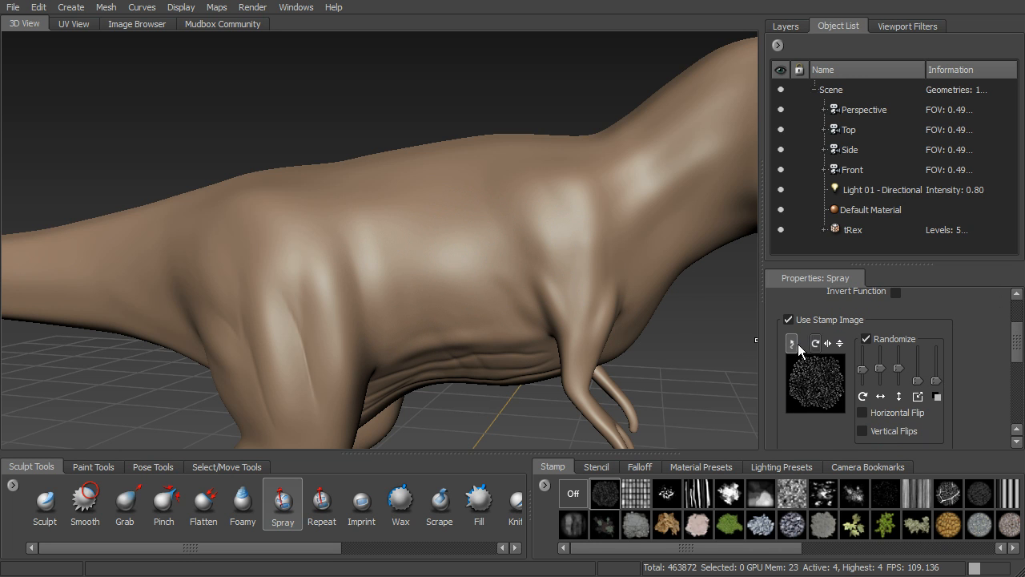
pyautogui.click(865, 339)
pyautogui.keyDown('alt'); pyautogui.moveTo(408, 267); pyautogui.dragTo(437, 300); pyautogui.keyUp('alt')
pyautogui.moveTo(336, 256); pyautogui.dragTo(535, 240)
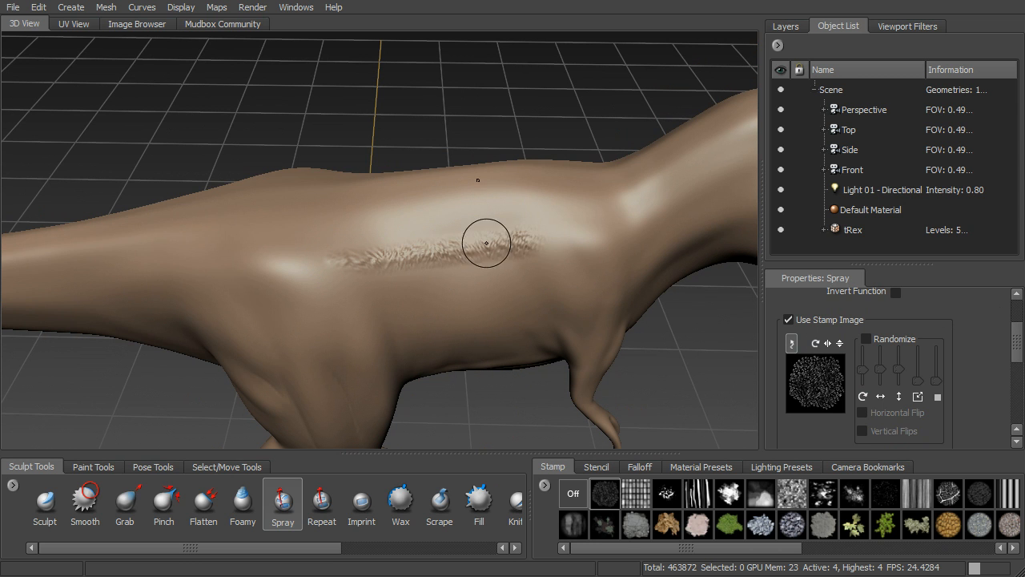
pyautogui.hotkey('ctrl', 'z')
# Set the Spray brush's stamp spacing distance to 11 and turn stamp randomization on.
pyautogui.moveTo(1017, 342); pyautogui.dragTo(1017, 374)
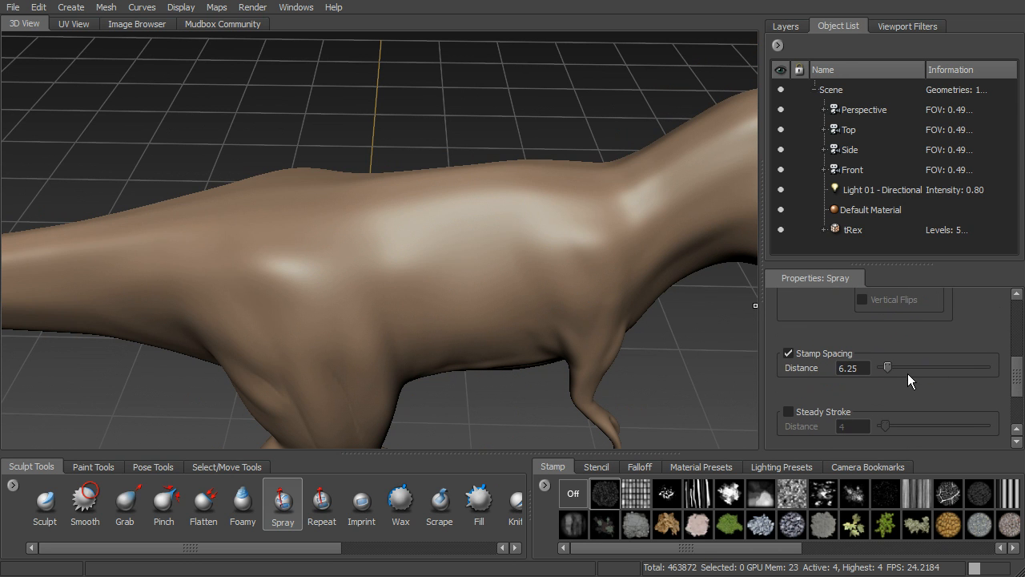
pyautogui.keyDown('alt'); pyautogui.moveTo(473, 253); pyautogui.dragTo(281, 309); pyautogui.keyUp('alt')
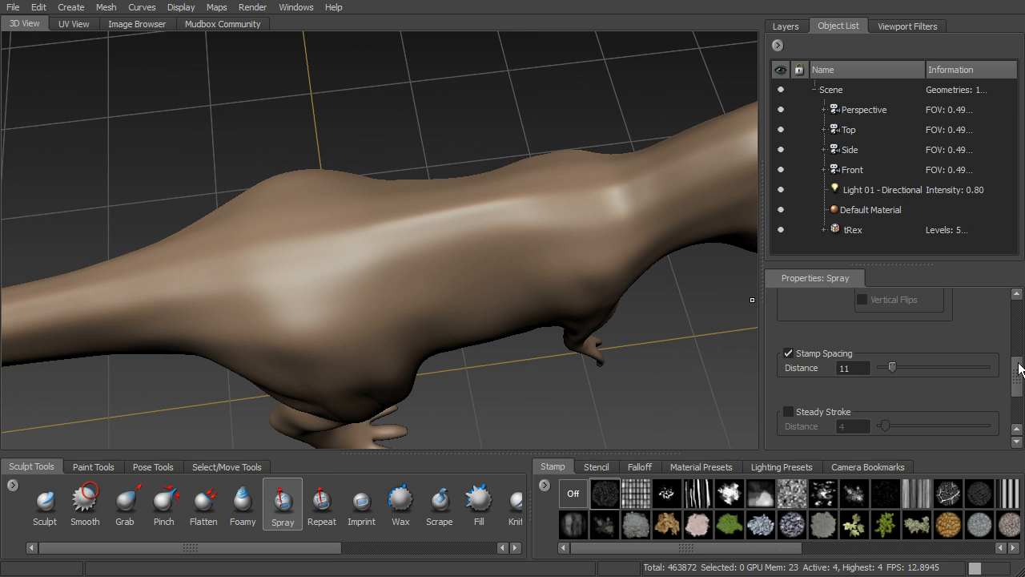
pyautogui.scroll(5, 970, 366)
pyautogui.click(868, 333)
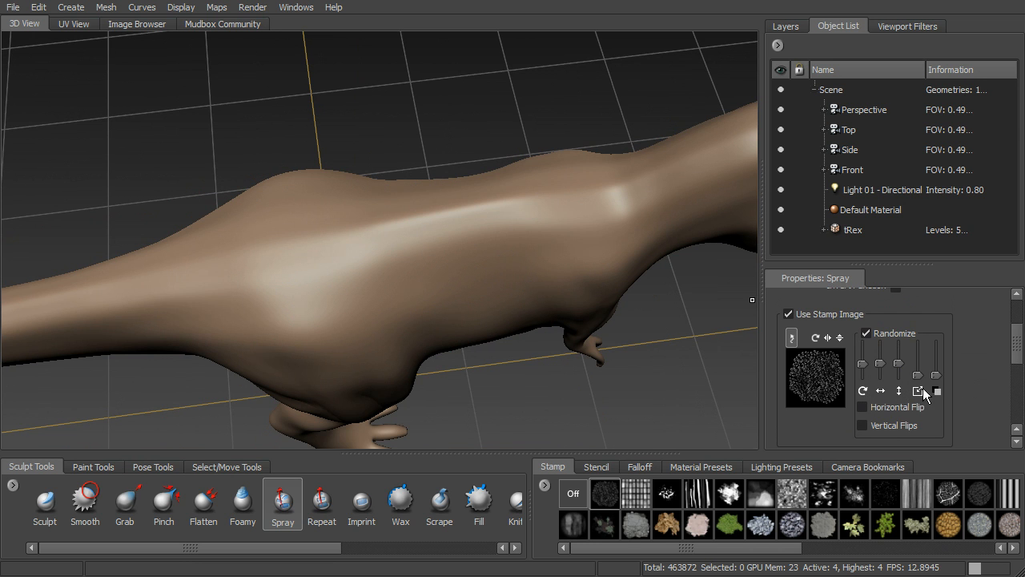
# Spray the speckled skin texture over the hip and thigh, along the flank and up to the shoulder and neck.
pyautogui.keyDown('alt'); pyautogui.moveTo(447, 256); pyautogui.dragTo(435, 191); pyautogui.keyUp('alt')
pyautogui.press('b')
pyautogui.moveTo(425, 254); pyautogui.dragTo(445, 264)
pyautogui.keyDown('alt'); pyautogui.moveTo(283, 262); pyautogui.dragTo(483, 226, button='middle'); pyautogui.keyUp('alt')
pyautogui.keyDown('alt'); pyautogui.moveTo(483, 226); pyautogui.dragTo(386, 240, button='right'); pyautogui.keyUp('alt')
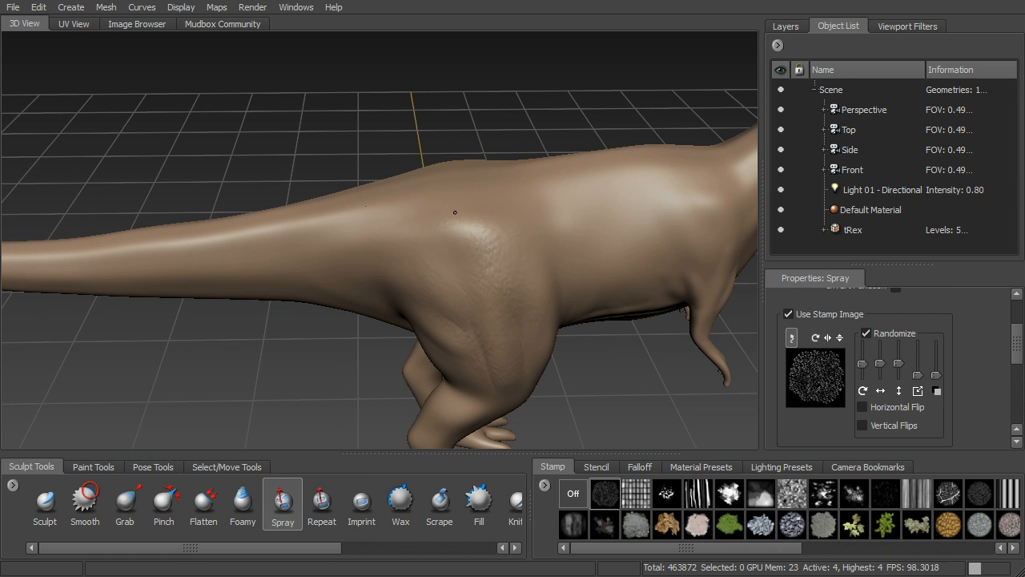
pyautogui.keyDown('alt'); pyautogui.moveTo(639, 214); pyautogui.dragTo(551, 254, button='middle'); pyautogui.keyUp('alt')
pyautogui.keyDown('alt'); pyautogui.moveTo(552, 254); pyautogui.dragTo(462, 291); pyautogui.keyUp('alt')
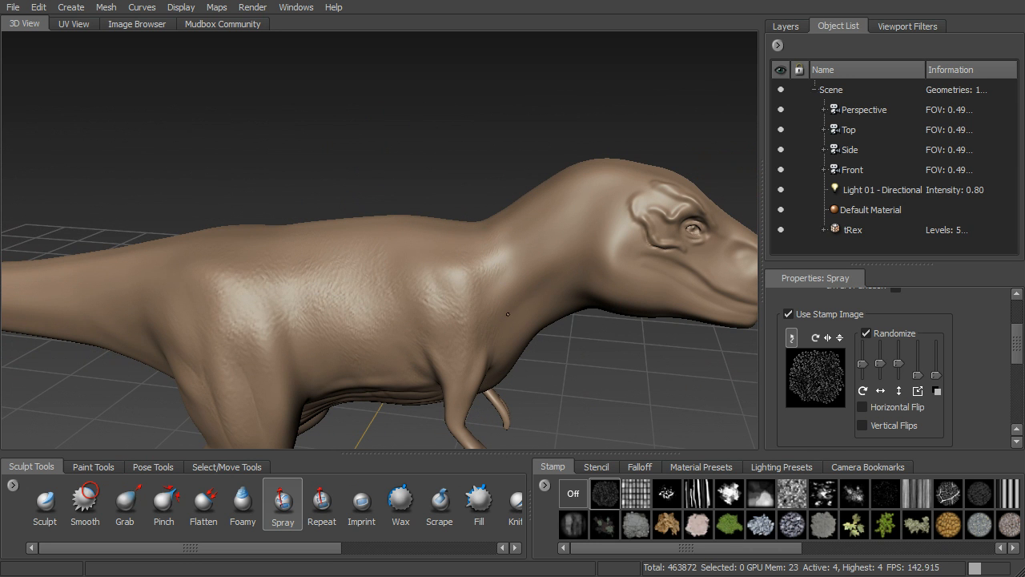
pyautogui.keyDown('alt'); pyautogui.moveTo(489, 294); pyautogui.dragTo(421, 317); pyautogui.keyUp('alt')
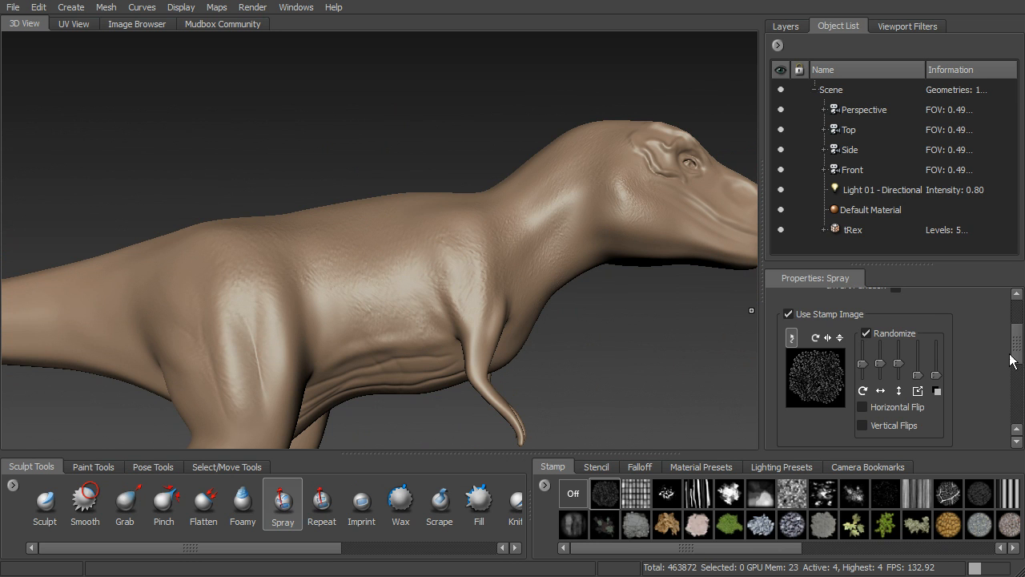
# Extend the sprayed skin texture over the tail, hip, neck and head with the Spray brush at size 37.68.
pyautogui.scroll(2, 1007, 360)
pyautogui.keyDown('alt'); pyautogui.moveTo(277, 394); pyautogui.dragTo(381, 269, button='middle'); pyautogui.keyUp('alt')
pyautogui.keyDown('alt'); pyautogui.moveTo(305, 279); pyautogui.dragTo(499, 256); pyautogui.keyUp('alt')
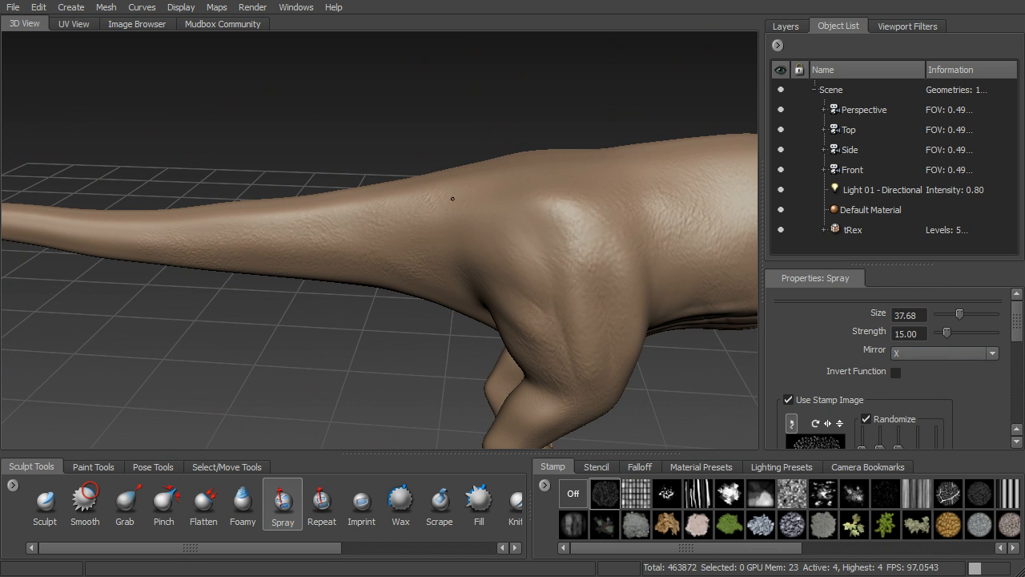
pyautogui.moveTo(617, 235)
pyautogui.keyDown('alt'); pyautogui.mouseDown()
pyautogui.moveTo(526, 231)
pyautogui.moveTo(526, 211)
pyautogui.moveTo(535, 232)
pyautogui.moveTo(396, 262)
pyautogui.mouseUp(); pyautogui.keyUp('alt')
pyautogui.keyDown('alt'); pyautogui.moveTo(696, 198); pyautogui.dragTo(577, 345); pyautogui.keyUp('alt')
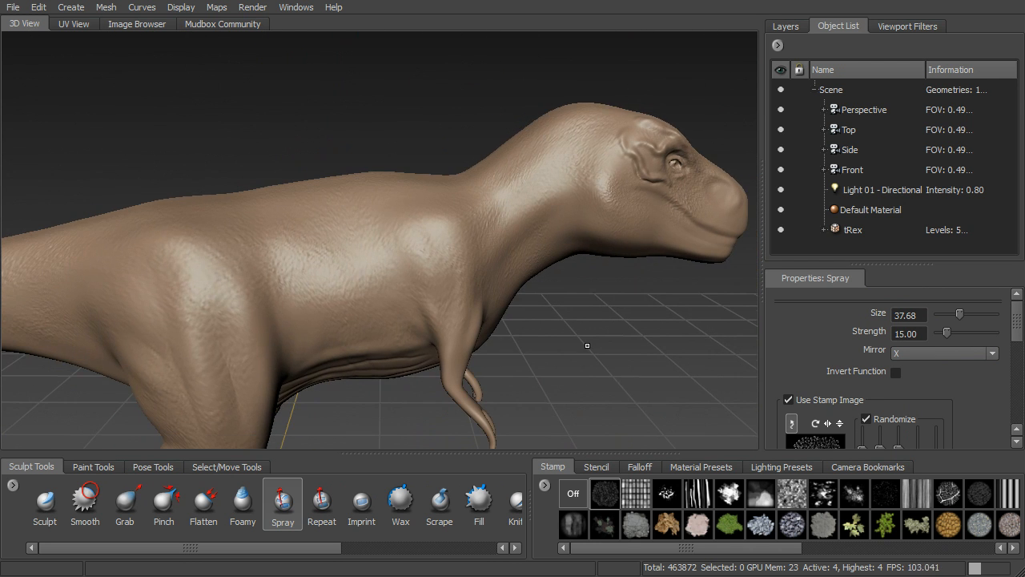
# Load the bw_pores stencil and bring the T-Rex's flank beneath it.
pyautogui.click(597, 466)
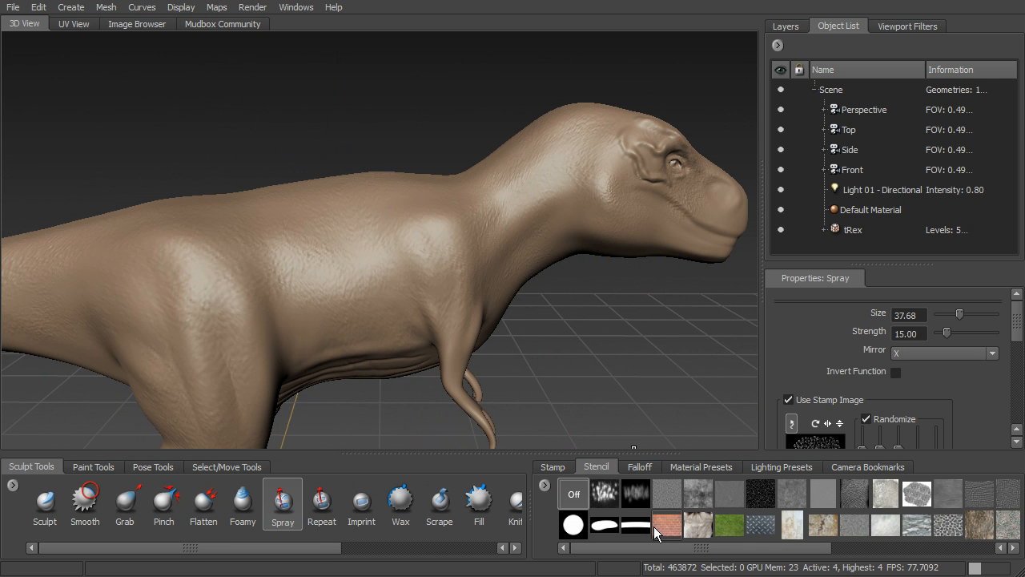
pyautogui.click(769, 503)
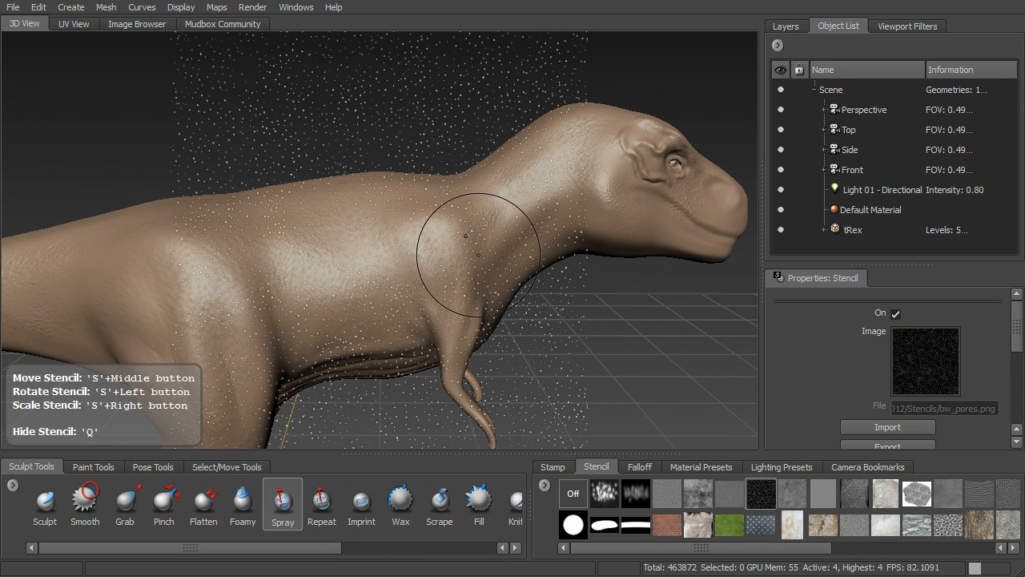
pyautogui.keyDown('alt'); pyautogui.moveTo(483, 256); pyautogui.dragTo(506, 238); pyautogui.keyUp('alt')
pyautogui.keyDown('alt'); pyautogui.moveTo(508, 237); pyautogui.dragTo(563, 274, button='middle'); pyautogui.keyUp('alt')
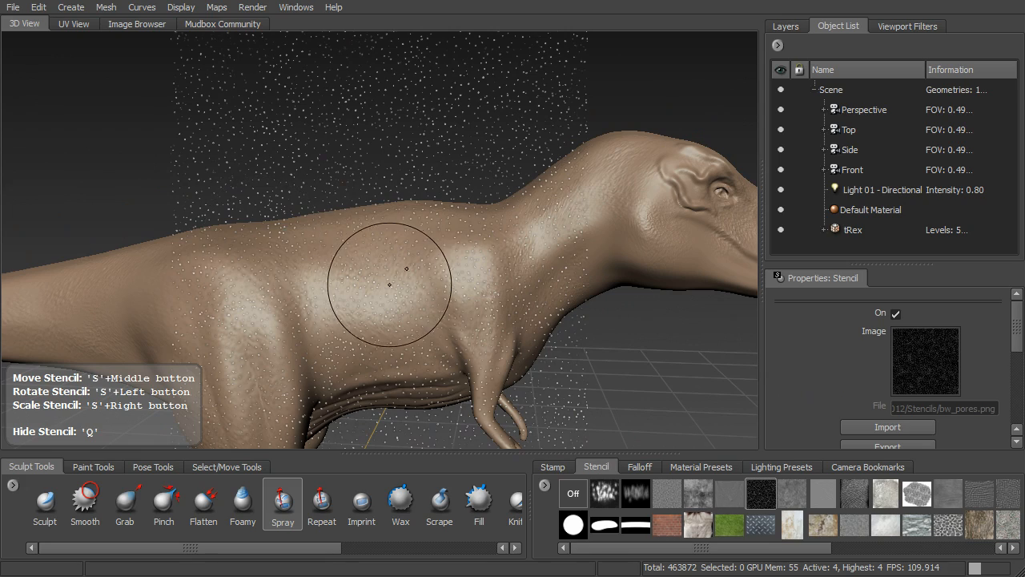
# Scale the pores stencil to cover the flank between thigh and arm, and select the Sculpt brush.
pyautogui.moveTo(408, 280)
pyautogui.mouseDown()
pyautogui.moveTo(353, 264)
pyautogui.moveTo(409, 279)
pyautogui.mouseUp()
pyautogui.keyDown('alt'); pyautogui.moveTo(380, 278); pyautogui.dragTo(435, 288, button='right'); pyautogui.keyUp('alt')
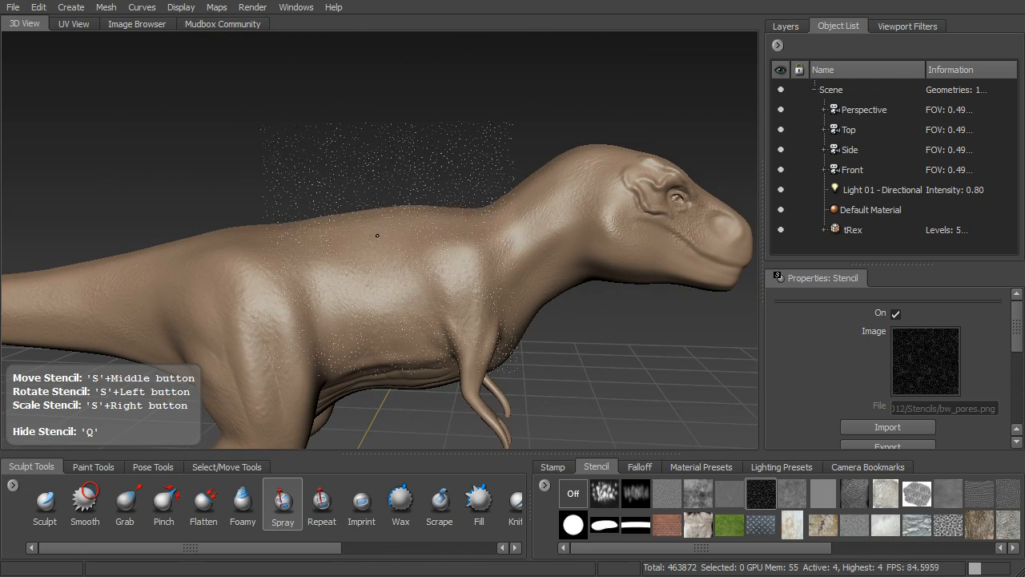
pyautogui.keyDown('alt'); pyautogui.moveTo(539, 312); pyautogui.dragTo(554, 261, button='right'); pyautogui.keyUp('alt')
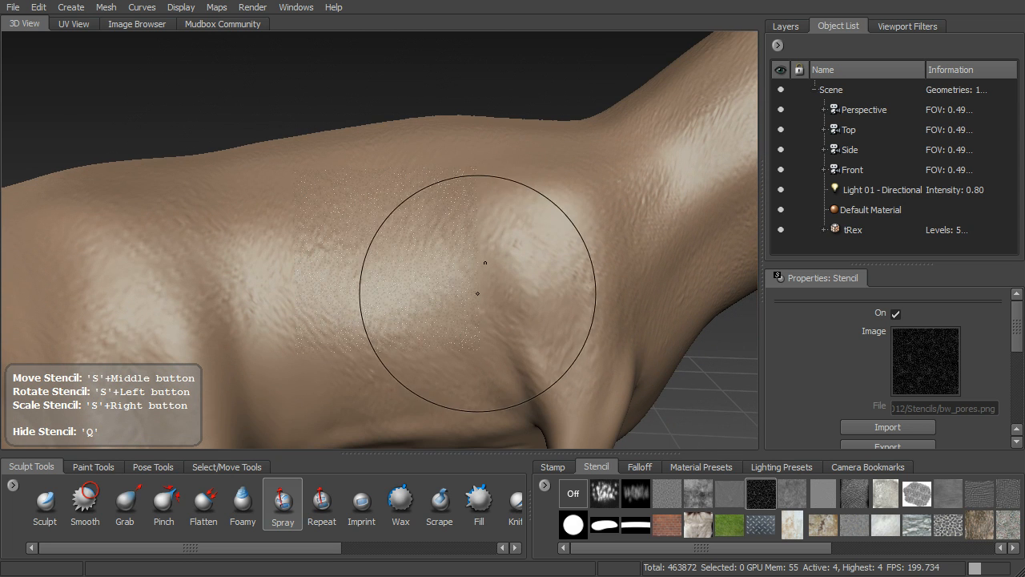
pyautogui.moveTo(528, 311); pyautogui.dragTo(460, 270, button='right')
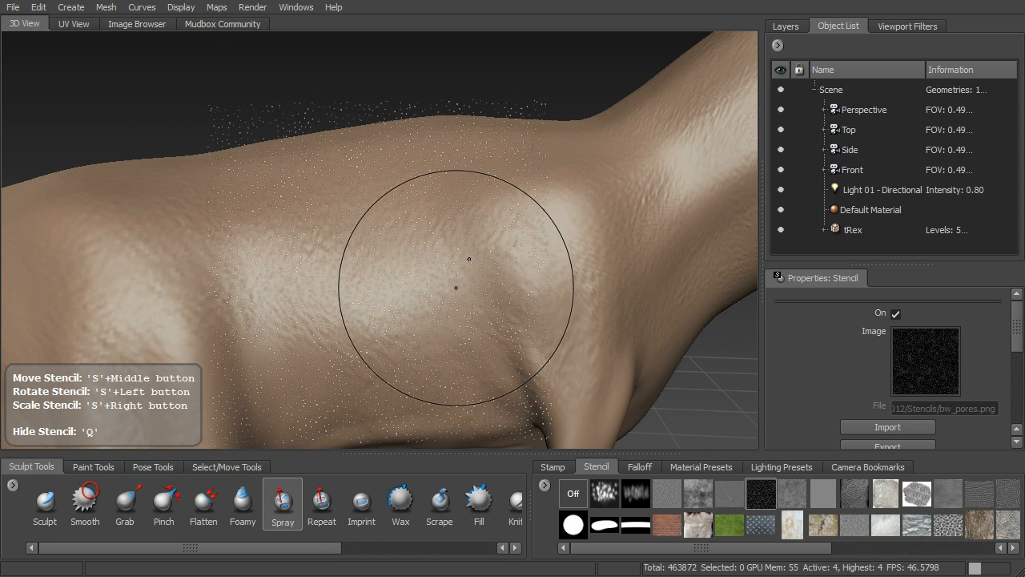
pyautogui.click(44, 505)
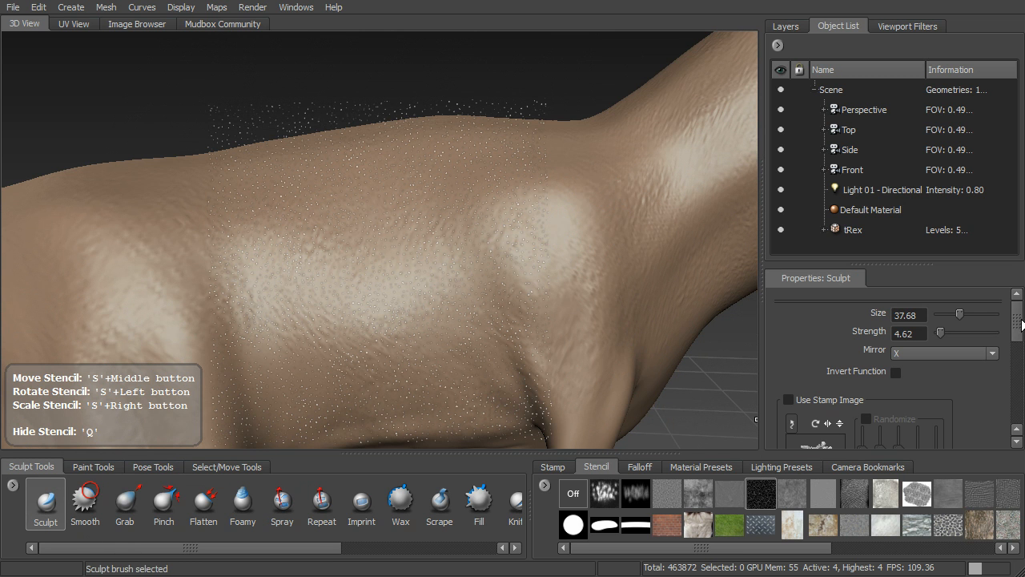
# Subdivide the T-Rex mesh to level 5 and try a raised pores stroke through the stencil on the flank, undoing it.
pyautogui.moveTo(352, 301)
pyautogui.mouseDown()
pyautogui.moveTo(366, 344)
pyautogui.moveTo(437, 336)
pyautogui.moveTo(408, 357)
pyautogui.moveTo(405, 319)
pyautogui.mouseUp()
pyautogui.hotkey('shift', 'd')
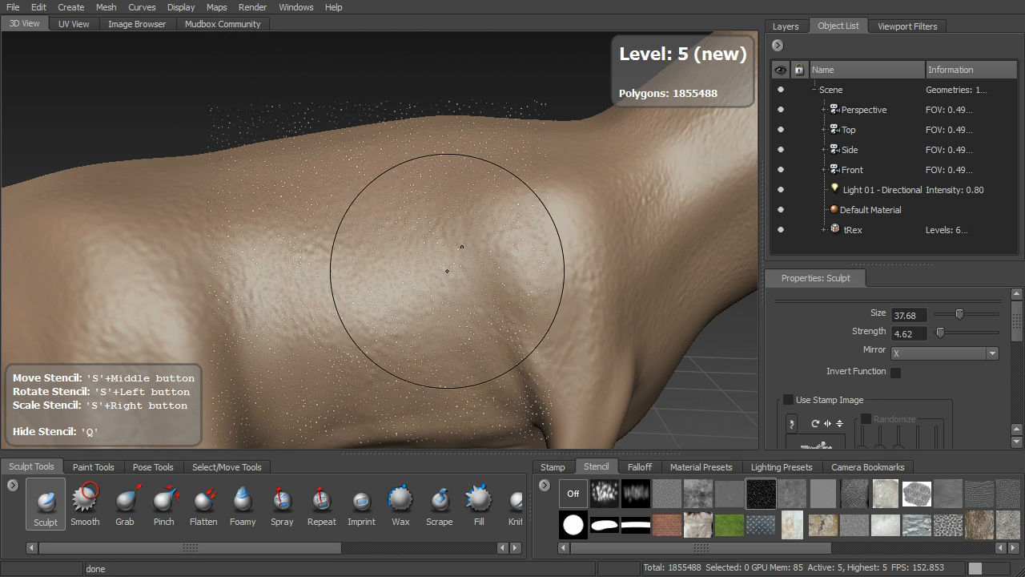
pyautogui.moveTo(363, 289); pyautogui.dragTo(358, 333)
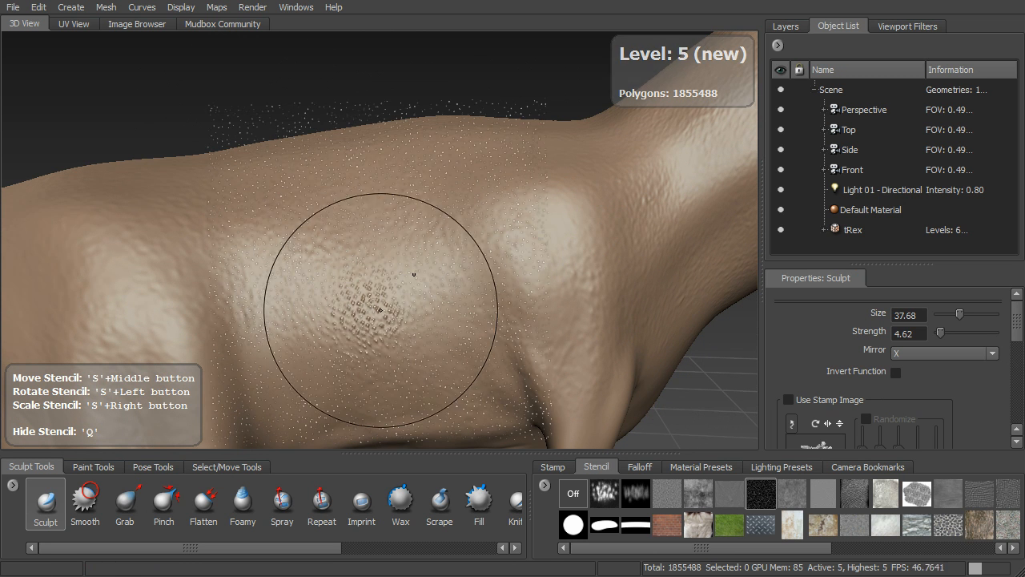
pyautogui.hotkey('ctrl', 'z')
# Invert the Sculpt brush and carve recessed pores through the stencil across the flank, from the thigh up to the back and shoulder.
pyautogui.click(895, 372)
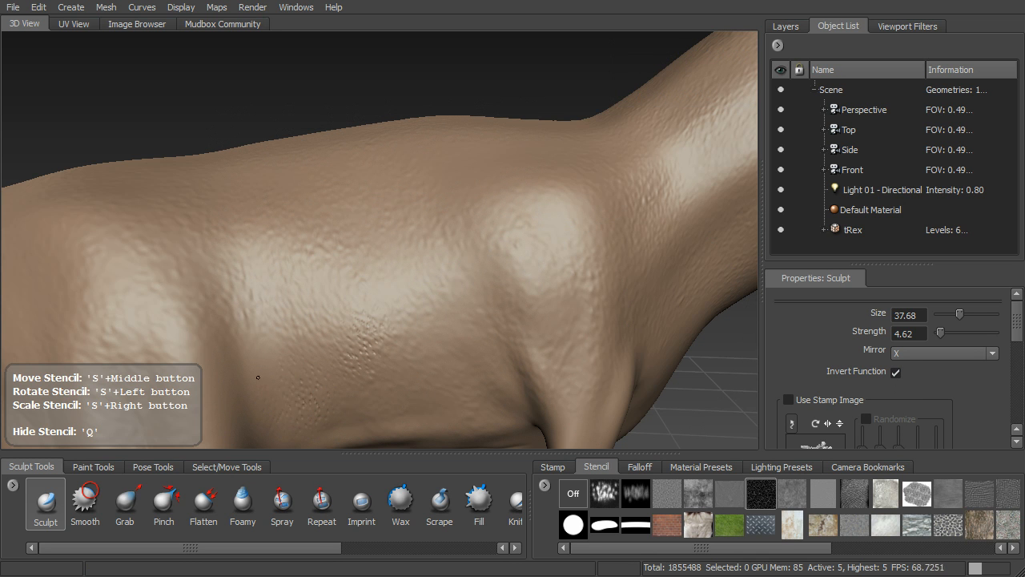
pyautogui.moveTo(301, 318)
pyautogui.mouseDown()
pyautogui.moveTo(305, 187)
pyautogui.moveTo(502, 137)
pyautogui.mouseUp()
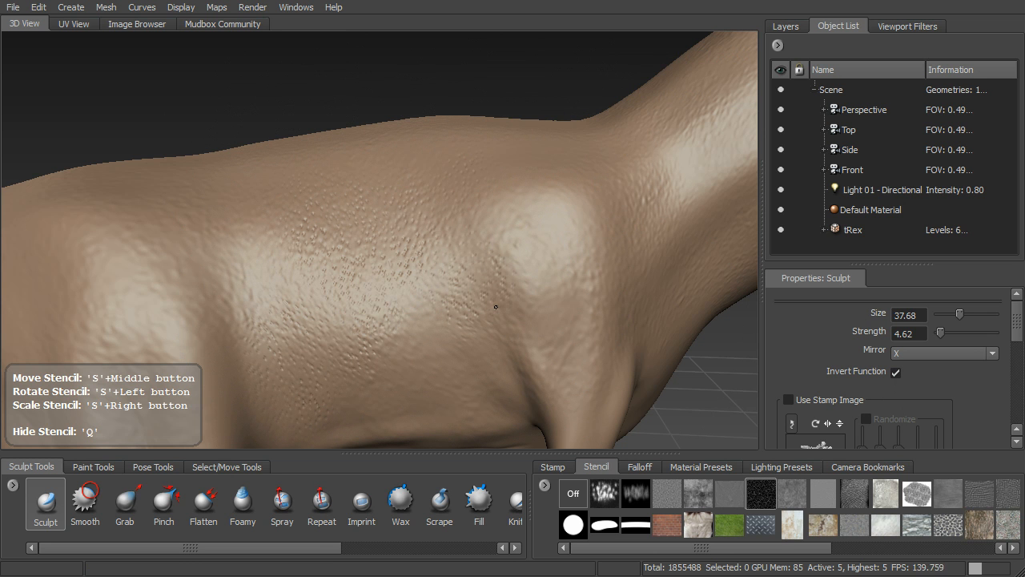
pyautogui.moveTo(446, 398)
pyautogui.mouseDown()
pyautogui.moveTo(456, 339)
pyautogui.moveTo(494, 270)
pyautogui.moveTo(553, 248)
pyautogui.moveTo(626, 301)
pyautogui.moveTo(555, 355)
pyautogui.moveTo(486, 291)
pyautogui.moveTo(504, 283)
pyautogui.moveTo(494, 243)
pyautogui.moveTo(423, 282)
pyautogui.moveTo(453, 252)
pyautogui.moveTo(485, 271)
pyautogui.mouseUp()
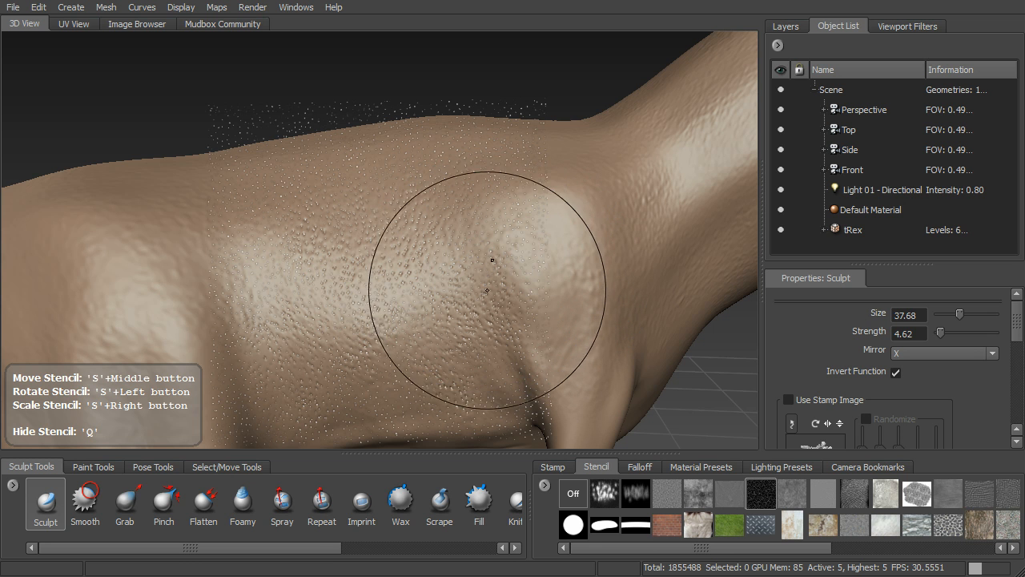
# Turn off the pores stencil and review the whole T-Rex's sculpted form and skin detail from several angles.
pyautogui.moveTo(517, 310)
pyautogui.keyDown('alt'); pyautogui.mouseDown(button='right')
pyautogui.moveTo(496, 310)
pyautogui.moveTo(458, 258)
pyautogui.mouseUp(button='right'); pyautogui.keyUp('alt')
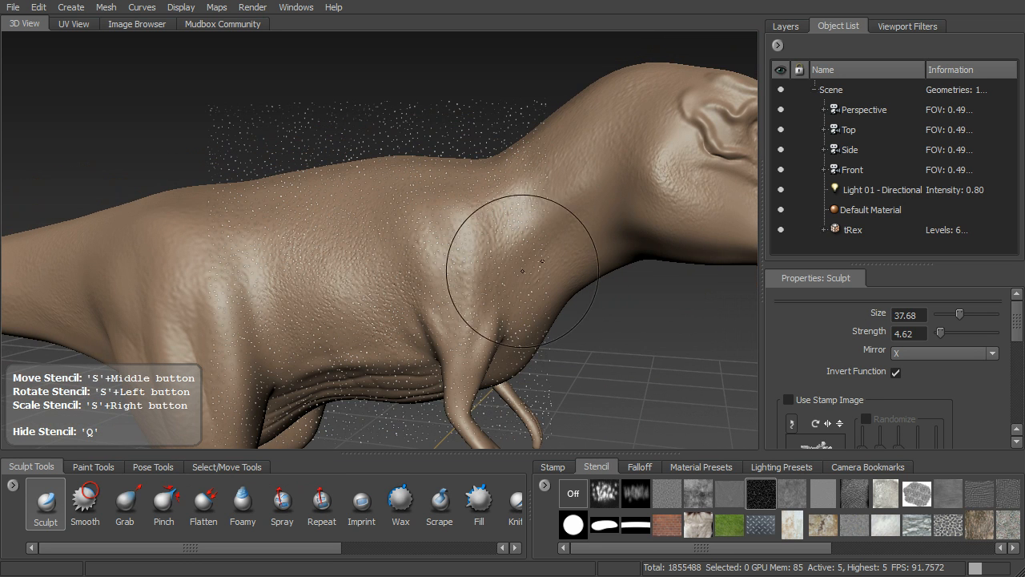
pyautogui.keyDown('alt'); pyautogui.moveTo(499, 320); pyautogui.dragTo(611, 175, button='right'); pyautogui.keyUp('alt')
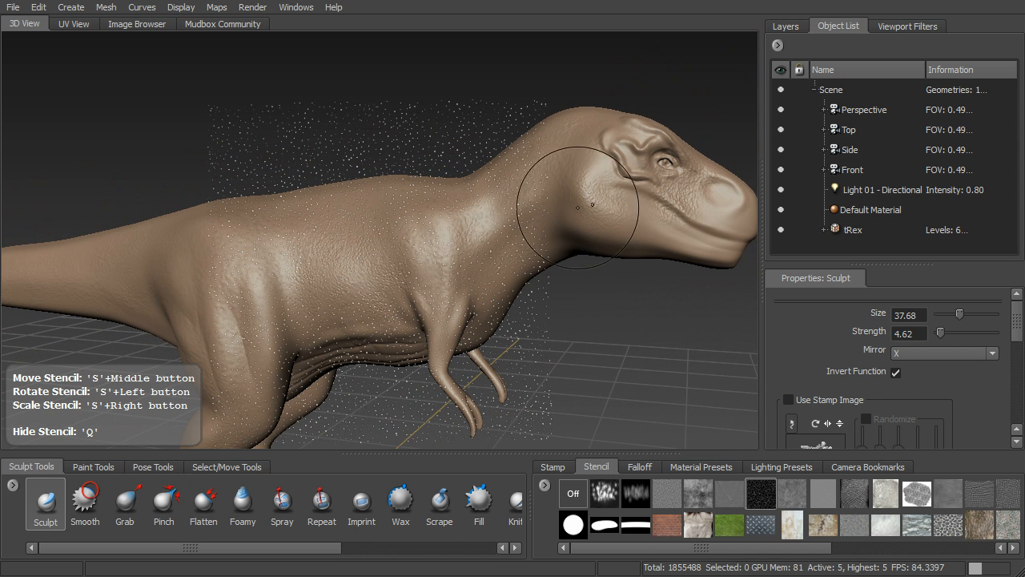
pyautogui.click(563, 493)
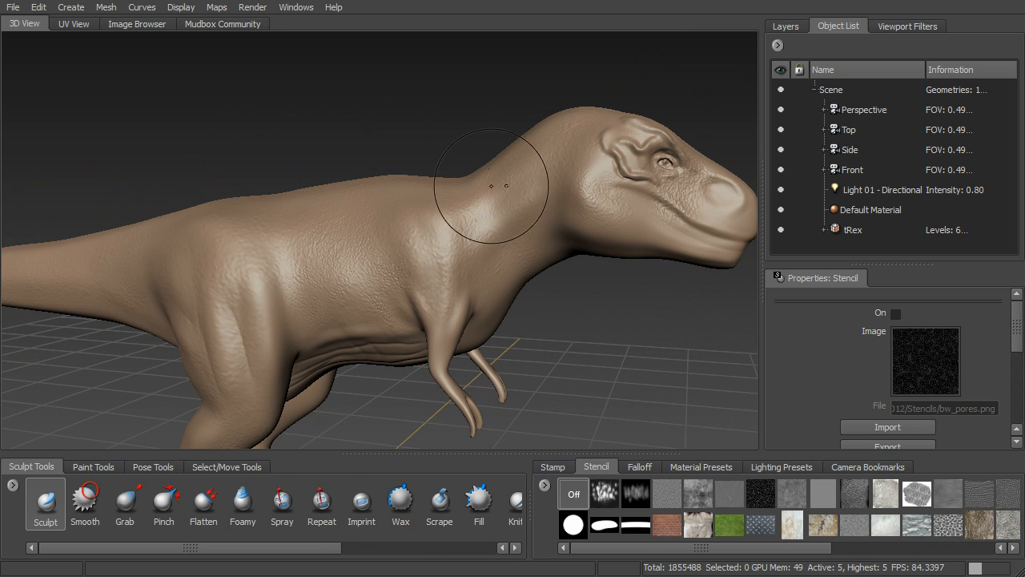
pyautogui.moveTo(544, 309)
pyautogui.keyDown('alt'); pyautogui.mouseDown()
pyautogui.moveTo(542, 296)
pyautogui.moveTo(534, 303)
pyautogui.moveTo(472, 271)
pyautogui.moveTo(524, 312)
pyautogui.moveTo(530, 347)
pyautogui.mouseUp(); pyautogui.keyUp('alt')
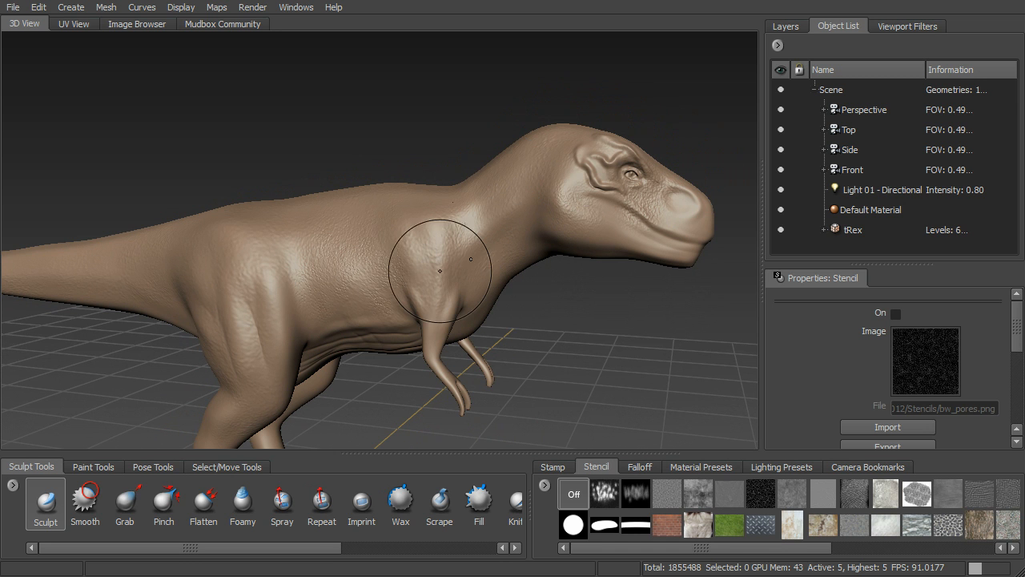
pyautogui.keyDown('alt'); pyautogui.moveTo(524, 324); pyautogui.dragTo(654, 252); pyautogui.keyUp('alt')
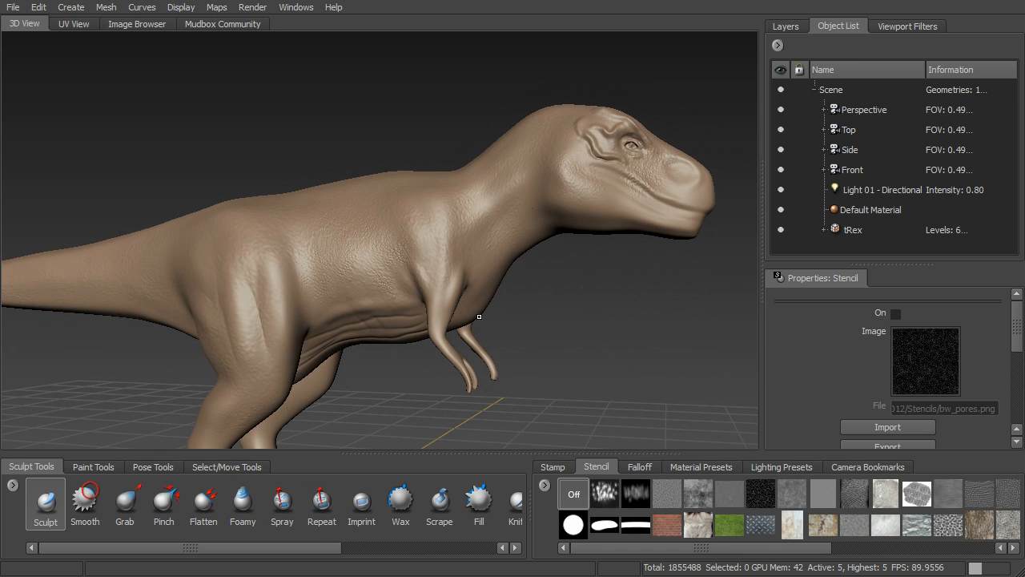
pyautogui.keyDown('alt'); pyautogui.moveTo(602, 284); pyautogui.dragTo(354, 85); pyautogui.keyUp('alt')
pyautogui.moveTo(504, 195)
pyautogui.keyDown('alt'); pyautogui.mouseDown()
pyautogui.moveTo(546, 296)
pyautogui.moveTo(525, 301)
pyautogui.moveTo(550, 299)
pyautogui.mouseUp(); pyautogui.keyUp('alt')
pyautogui.keyDown('alt'); pyautogui.moveTo(551, 299); pyautogui.dragTo(540, 291, button='right'); pyautogui.keyUp('alt')
pyautogui.keyDown('alt'); pyautogui.moveTo(540, 291); pyautogui.dragTo(536, 283); pyautogui.keyUp('alt')
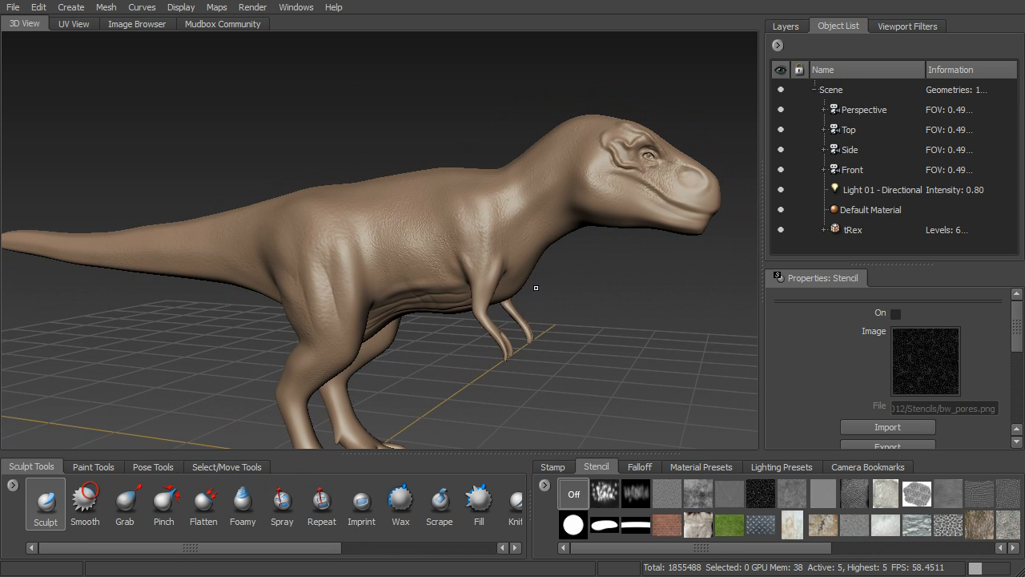